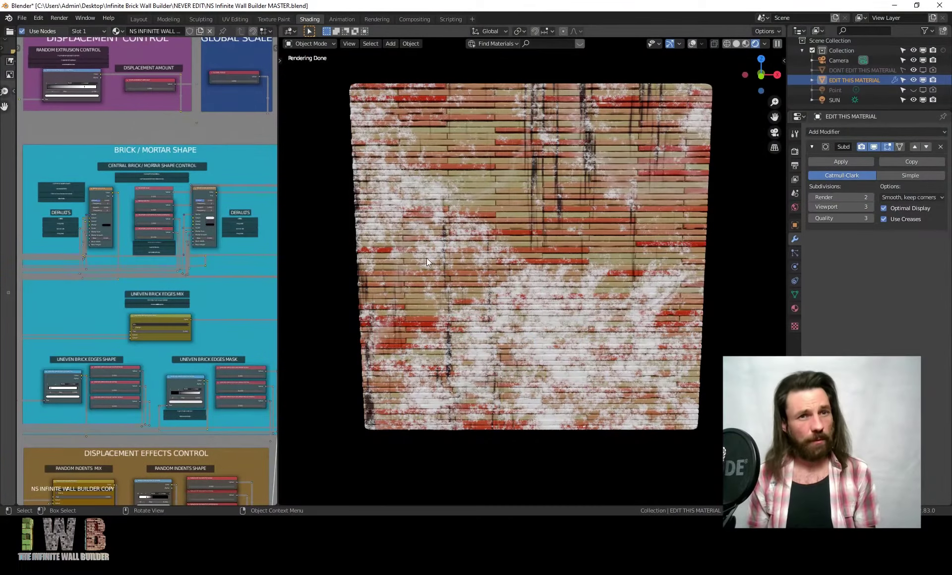
- Set the Brick Width value in the Central Brick / Mortar Shape Control group to 0.7
scroll(111, 189, "up", 5, "shift")
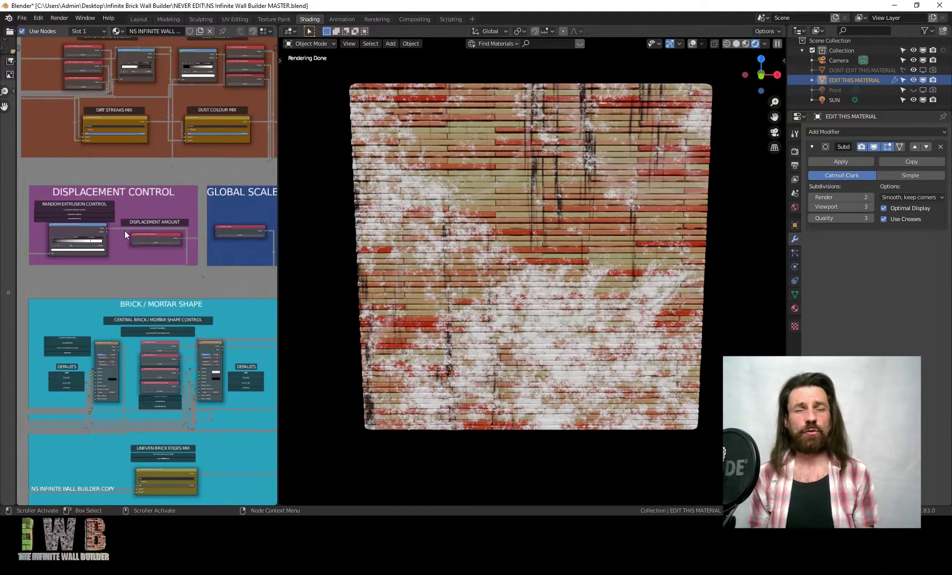
scroll(206, 198, "down", 5, "shift")
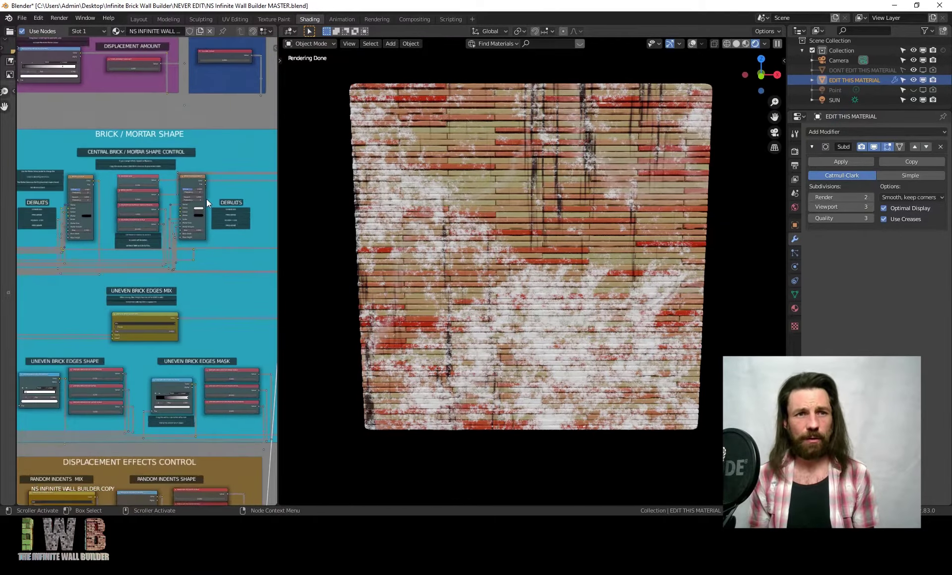
scroll(187, 225, "up", 2)
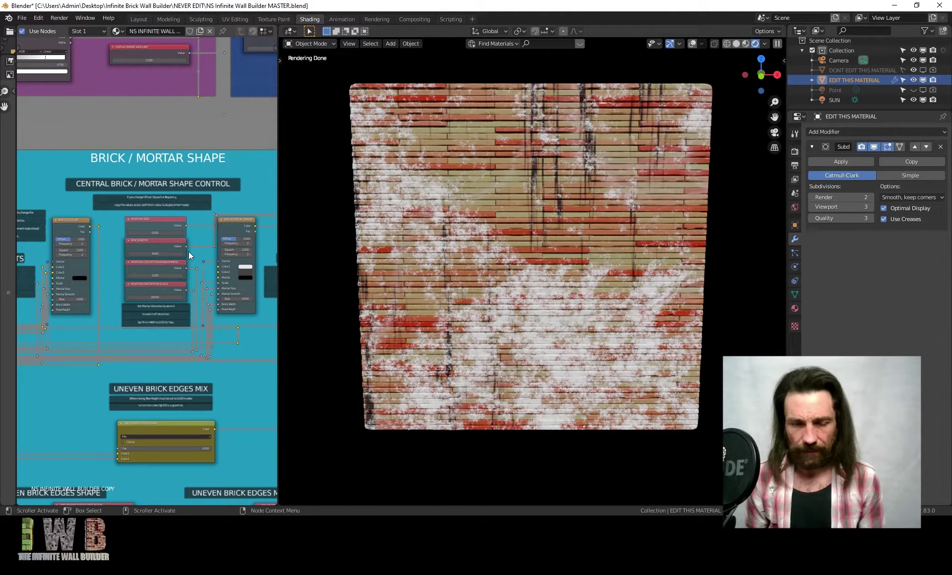
scroll(181, 274, "down", 2)
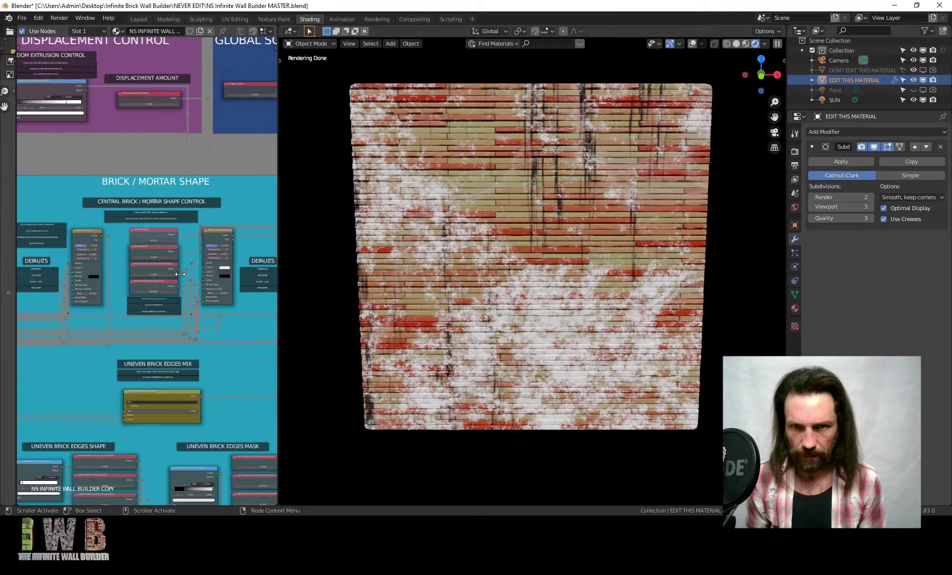
scroll(594, 204, "up", 3)
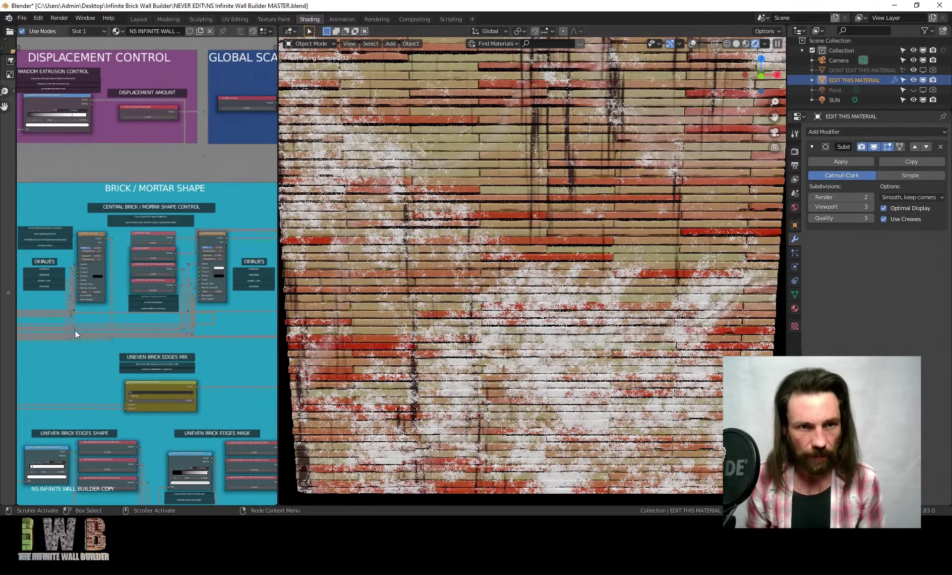
scroll(158, 264, "up", 5)
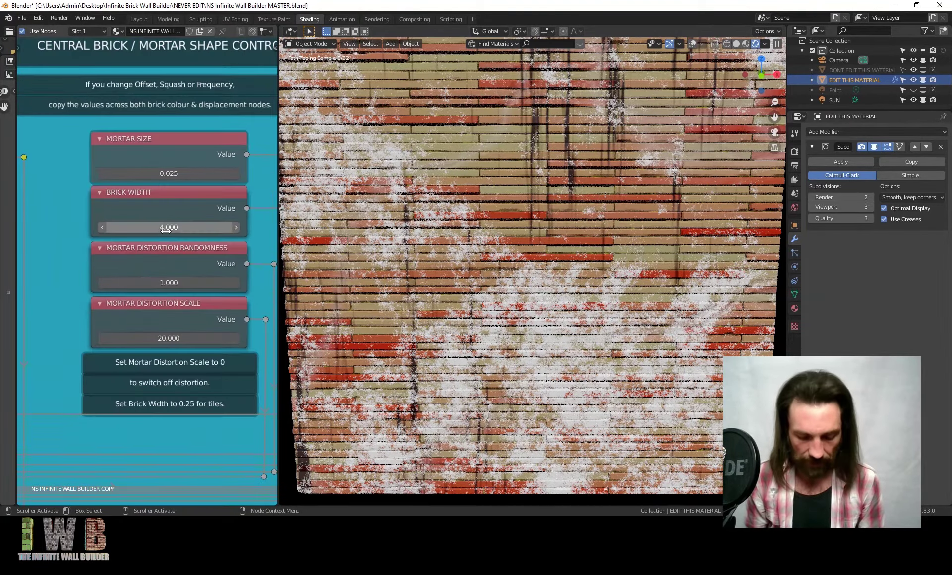
double_click(167, 232)
key("BackSpace")
key("Return")
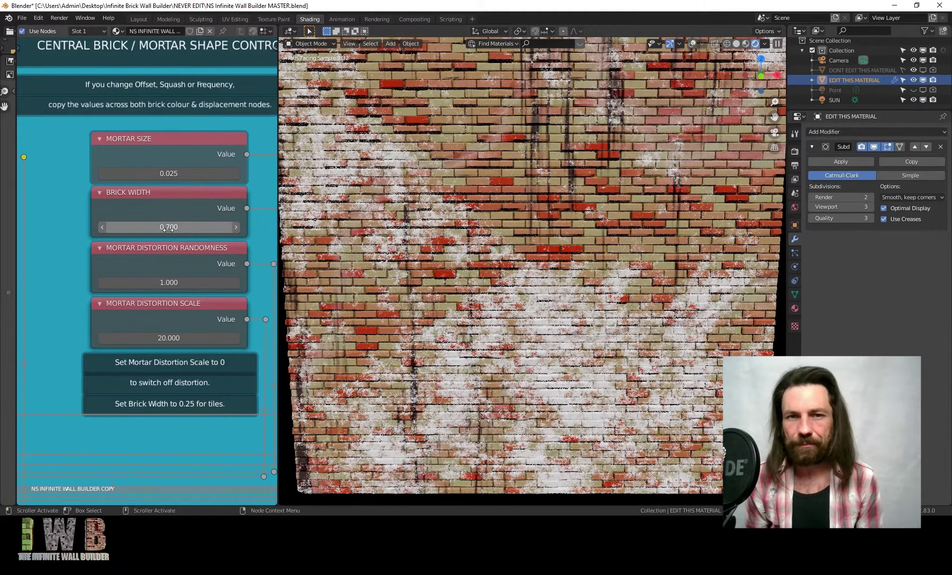
- Set the Global Scale value of the wall material to 1
scroll(183, 264, "down", 5)
middle_click_drag(236, 177, 95, 406)
left_click(179, 218)
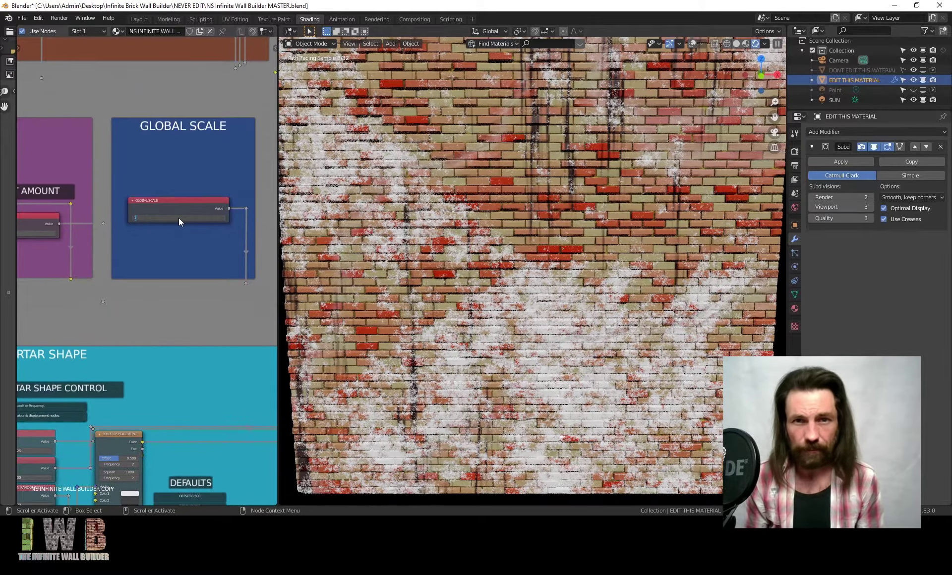
type("1")
key("Return")
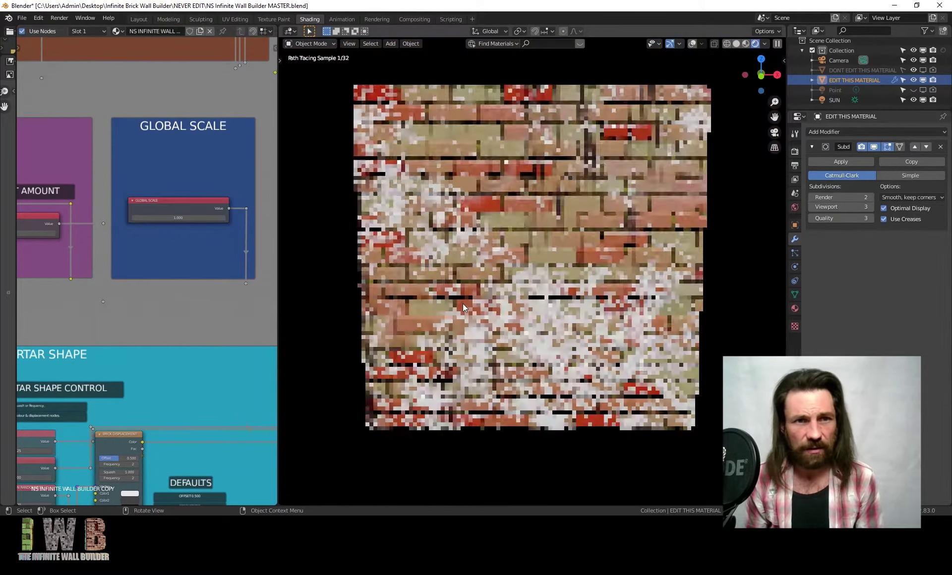
- Reduce the mix factors of Dust Colour Mix and Crack Erosion Amount to 0
scroll(219, 153, "down", 6)
middle_click_drag(170, 131, 178, 282)
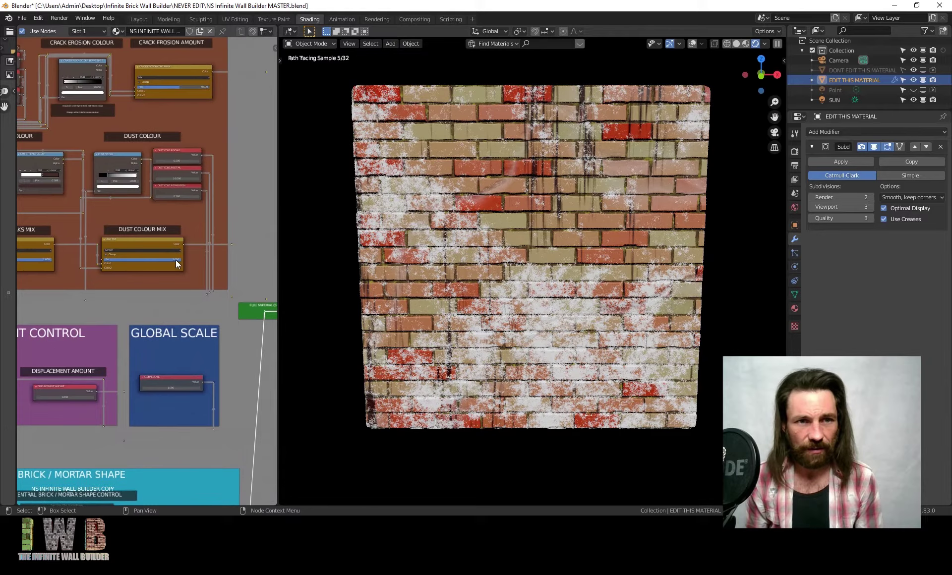
left_click_drag(176, 260, 105, 259)
mouse_move(89, 163)
middle_mouse_down()
mouse_move(229, 136)
mouse_move(107, 257)
middle_mouse_up()
left_click_drag(205, 175, 157, 176)
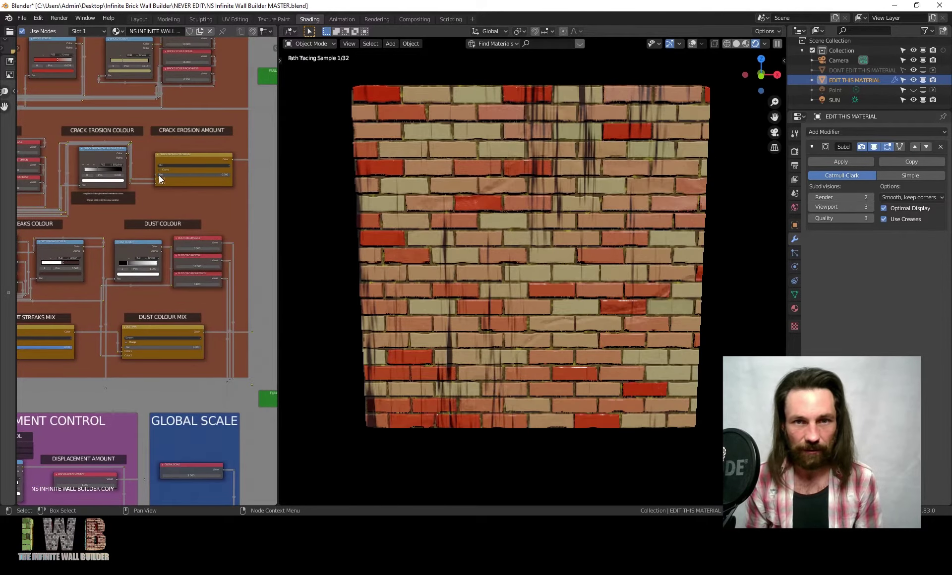
- Reduce the Dirt Streaks Mix factor to 0
middle_click_drag(70, 332, 151, 263)
left_click_drag(145, 278, 88, 276)
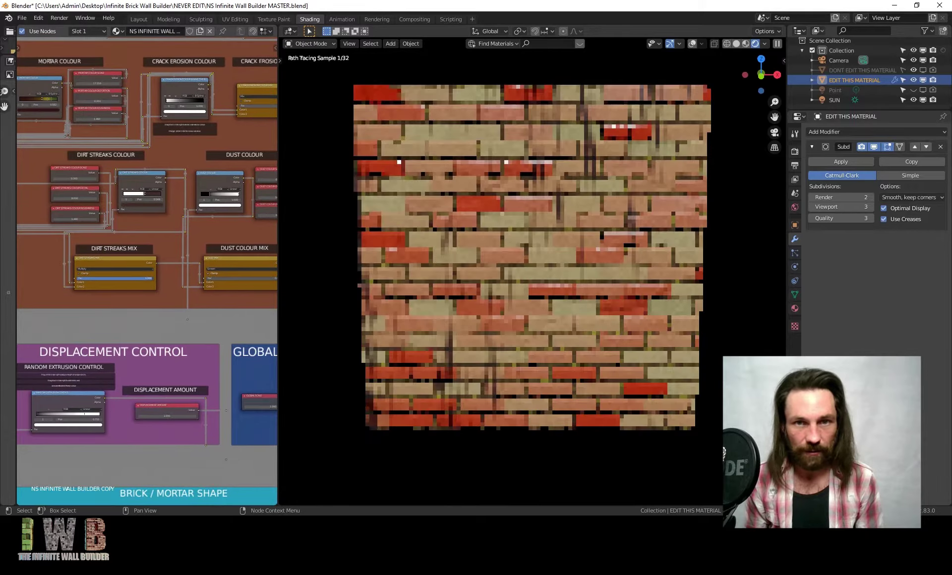
- Raise the Crack Erosion Amount mix factor to bring the erosion colour back along the cracks
scroll(124, 269, "down", 1)
scroll(126, 269, "down", 12)
scroll(130, 270, "up", 12)
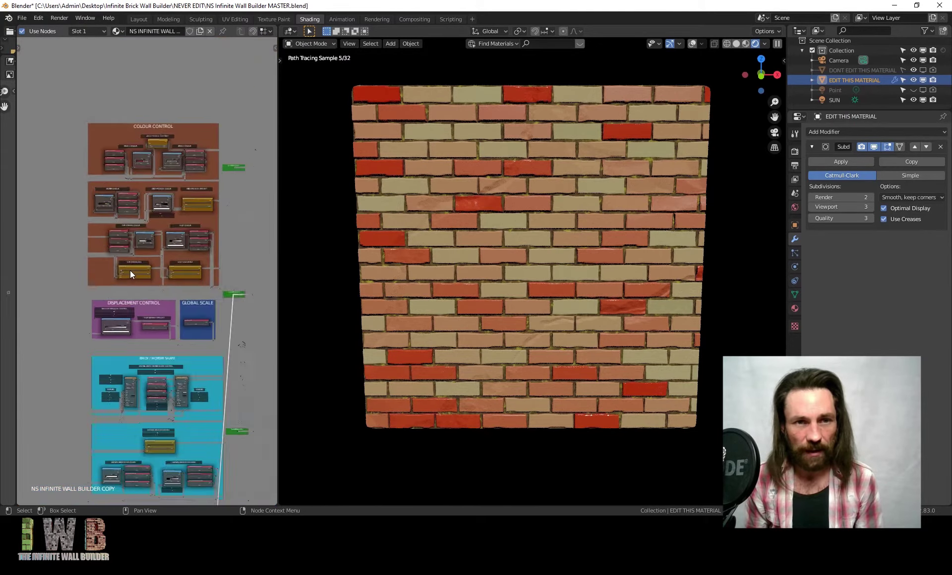
middle_click_drag(241, 129, 91, 265)
left_click_drag(95, 256, 149, 255)
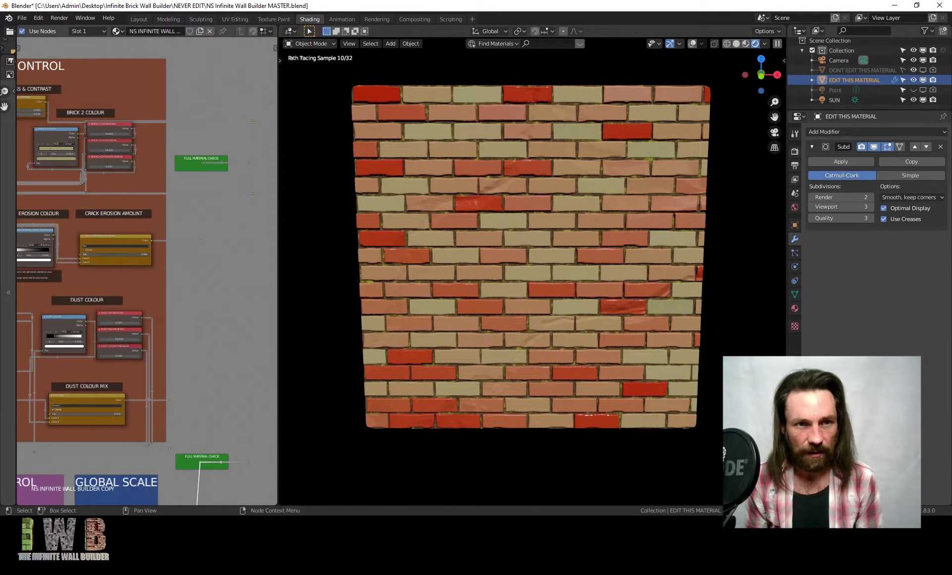
- Hide the cracks by moving the Crack Mask ramp's black stop to 0 and its white stop to about 0.141
scroll(109, 323, "down", 3)
scroll(129, 352, "down", 3)
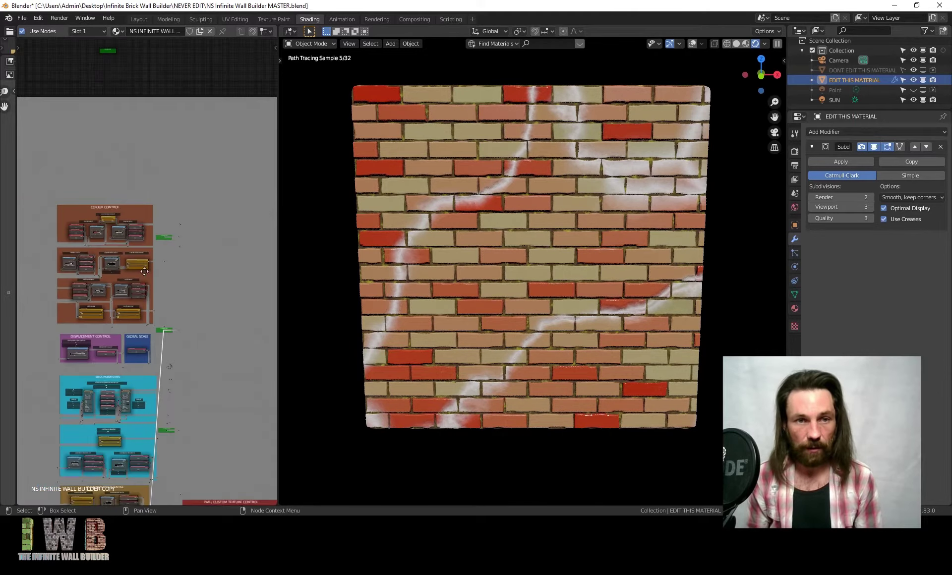
middle_click_drag(129, 352, 195, 115)
middle_click_drag(153, 286, 155, 113)
scroll(171, 354, "up", 5)
scroll(171, 346, "up", 5)
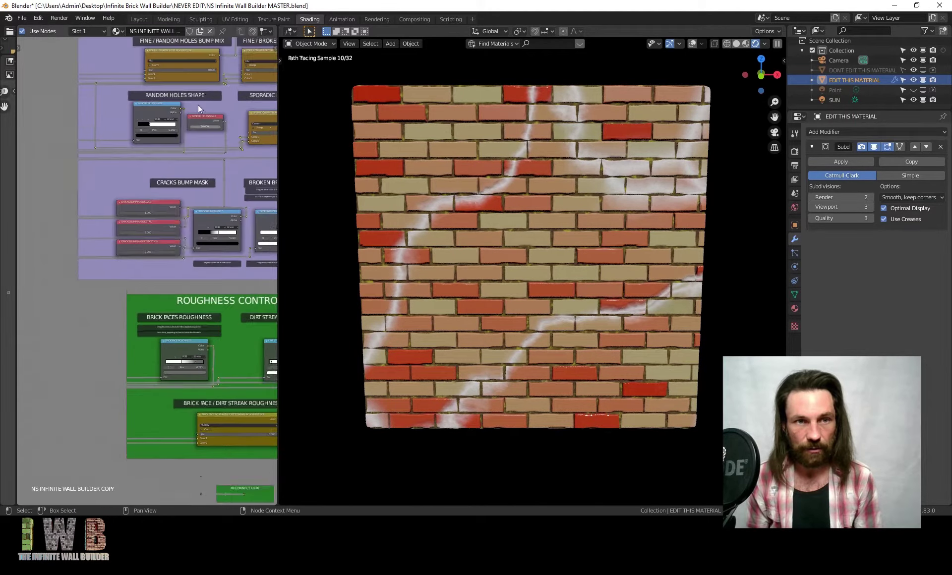
middle_click_drag(94, 384, 202, 249)
middle_click_drag(143, 190, 83, 283)
scroll(151, 267, "up", 4)
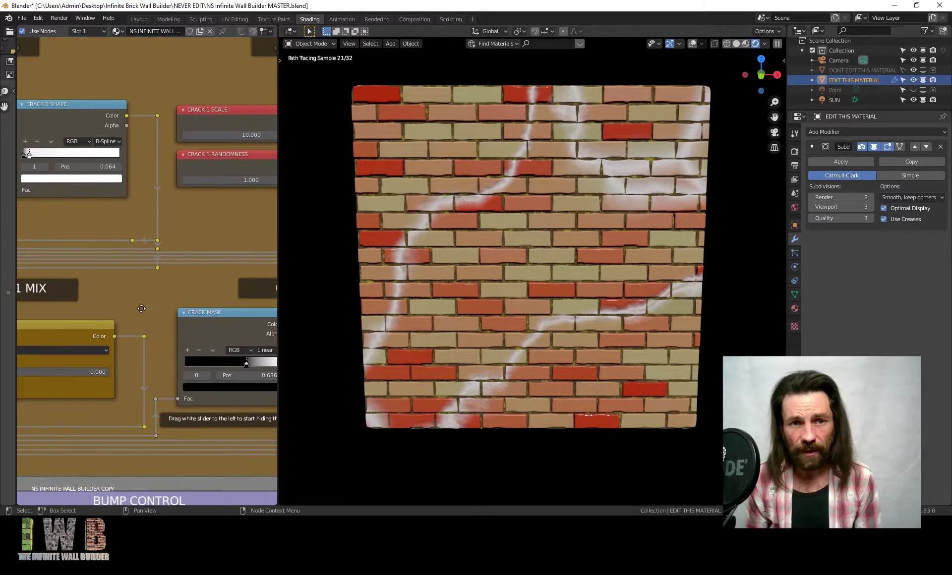
middle_click_drag(207, 388, 157, 257)
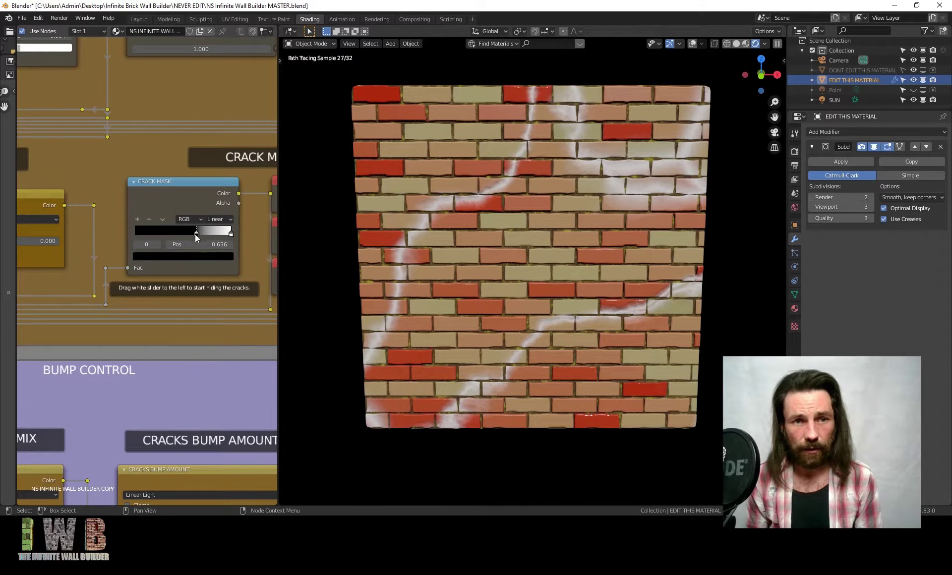
left_click_drag(196, 233, 93, 231)
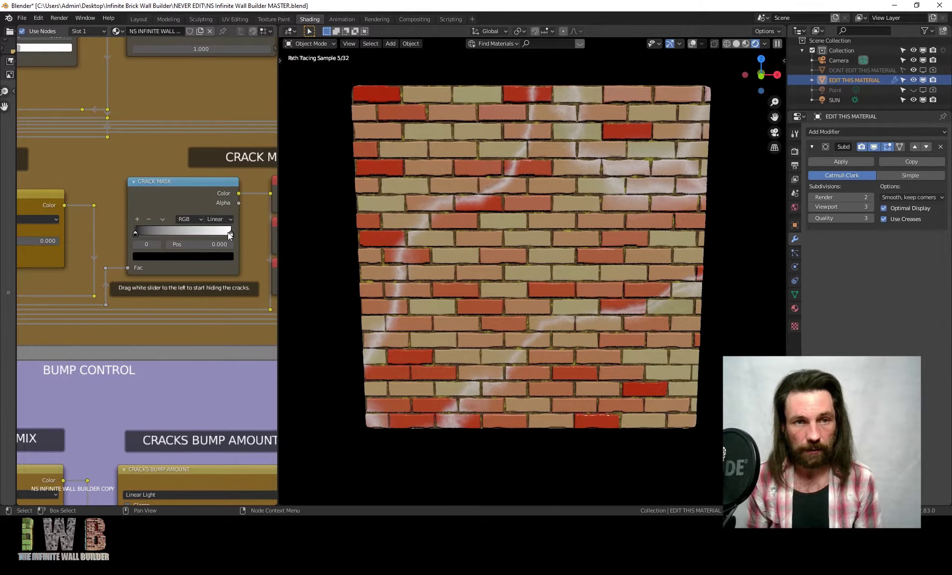
left_click_drag(228, 232, 146, 231)
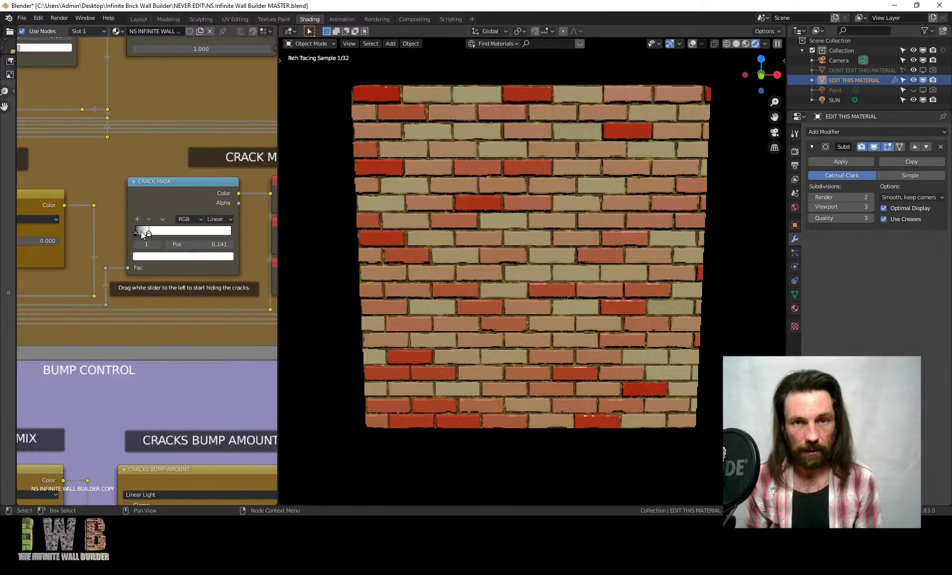
- Return to the colour controls and lower the Crack Erosion Amount mix factor
scroll(195, 119, "down", 10)
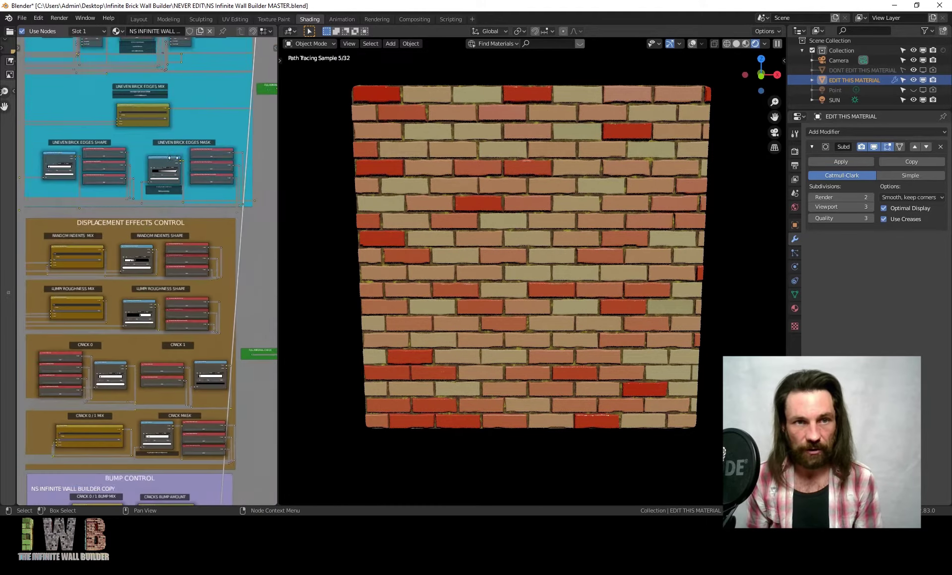
middle_click_drag(173, 158, 168, 486)
scroll(169, 59, "up", 6)
middle_click_drag(155, 293, 154, 503)
scroll(177, 321, "up", 6)
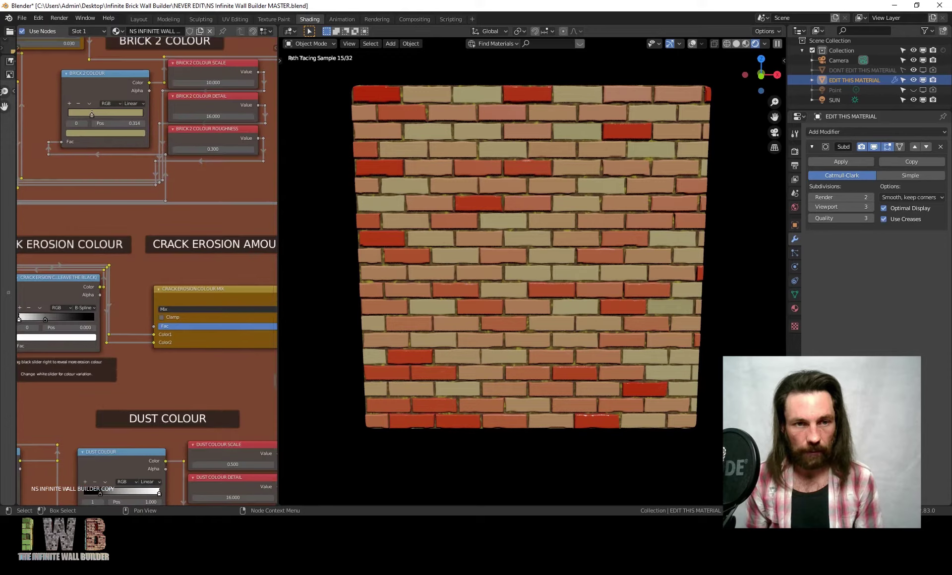
- Bring the Brick Colour node of the Brick / Mortar Shape section into view and widen the node editor
scroll(200, 301, "down", 5)
scroll(185, 337, "up", 4)
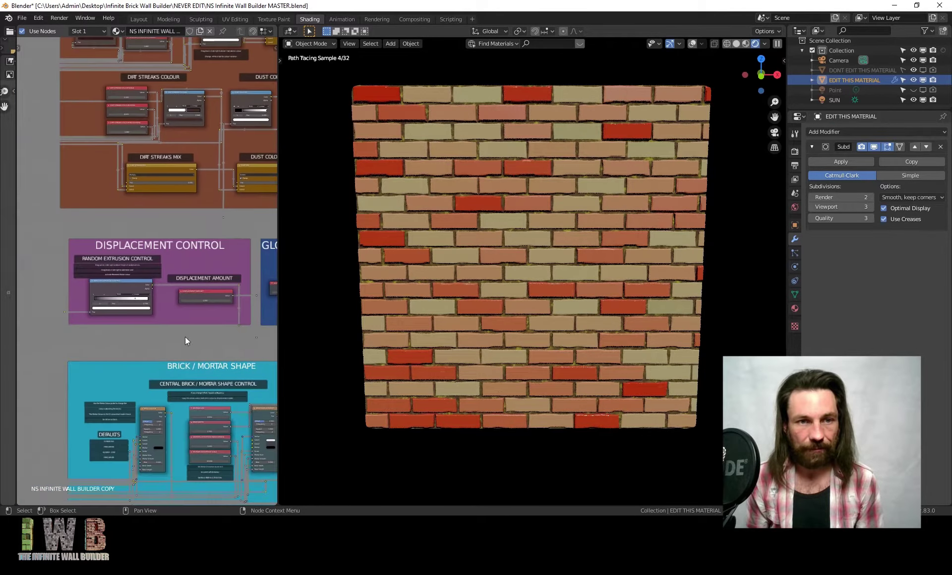
middle_click_drag(186, 337, 139, 136)
scroll(179, 214, "up", 14)
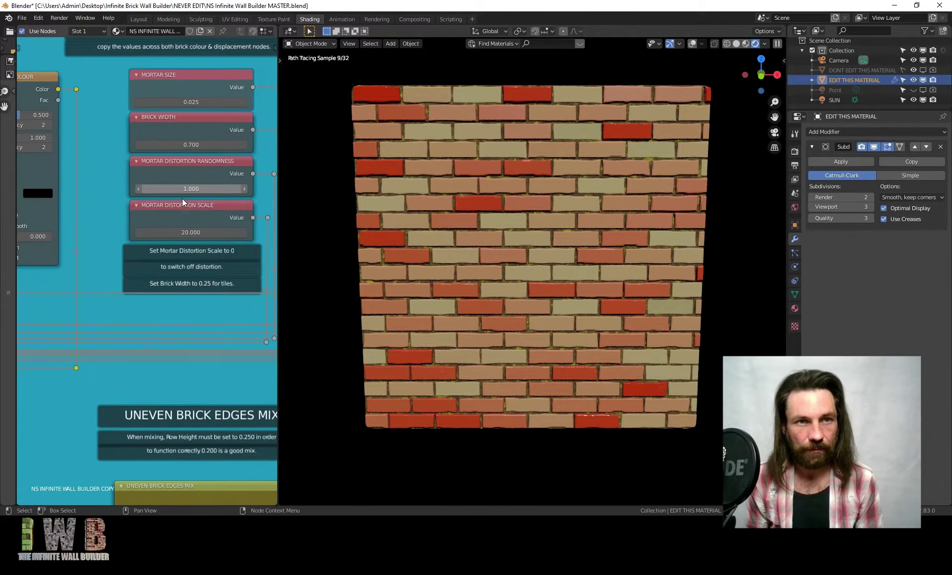
scroll(182, 203, "down", 2)
scroll(95, 225, "up", 3)
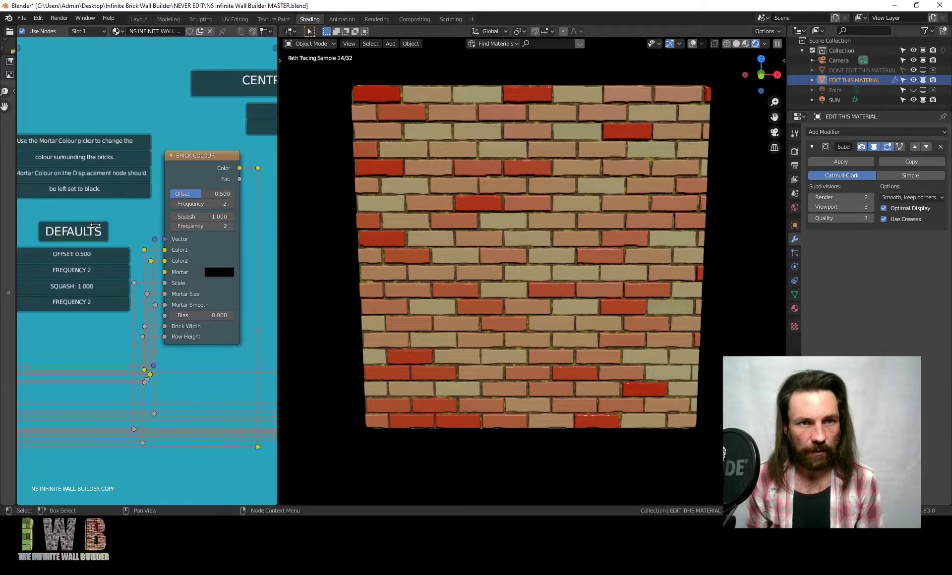
middle_click_drag(142, 240, 122, 245)
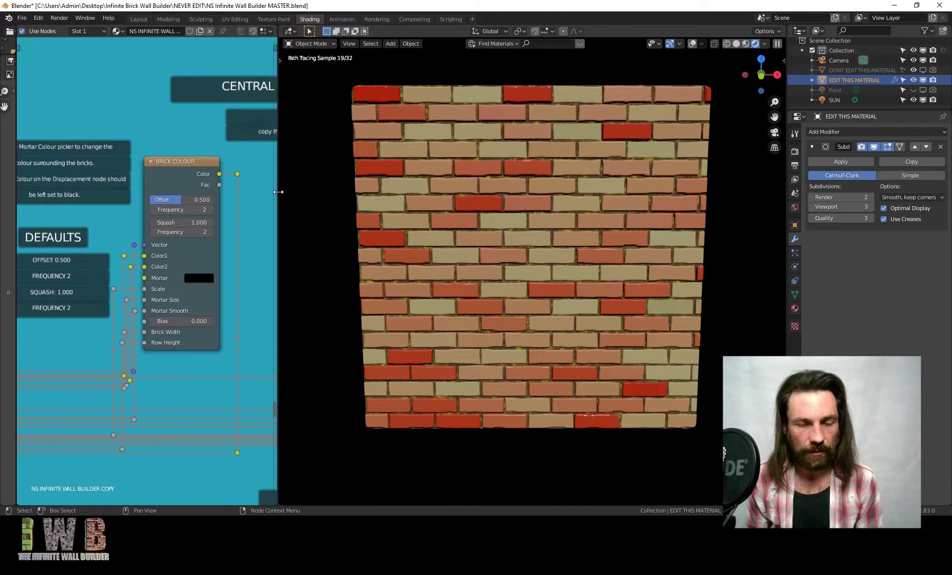
left_click_drag(278, 201, 461, 201)
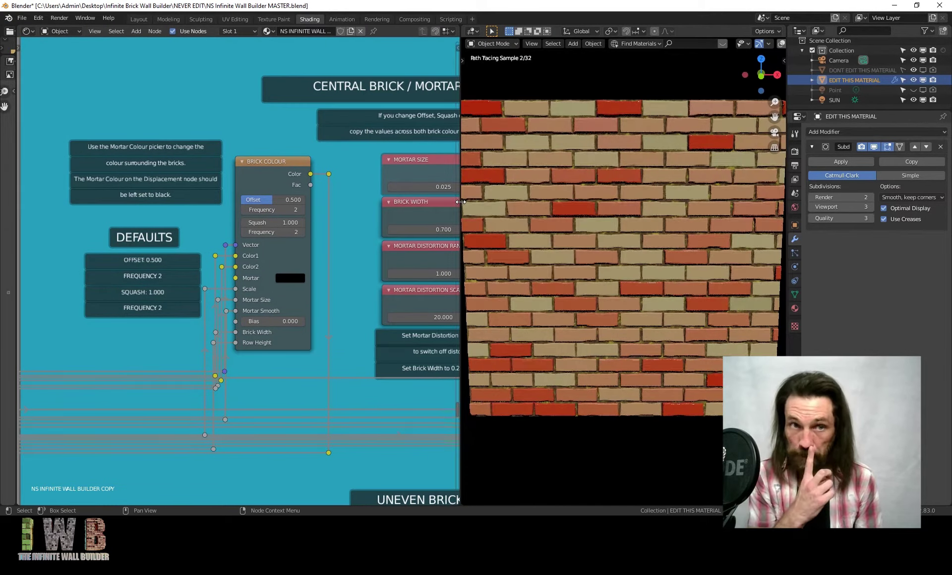
- Switch the 3D viewport to the front view and frame the brick wall closely
middle_click_drag(780, 199, 684, 232)
key("KP_1")
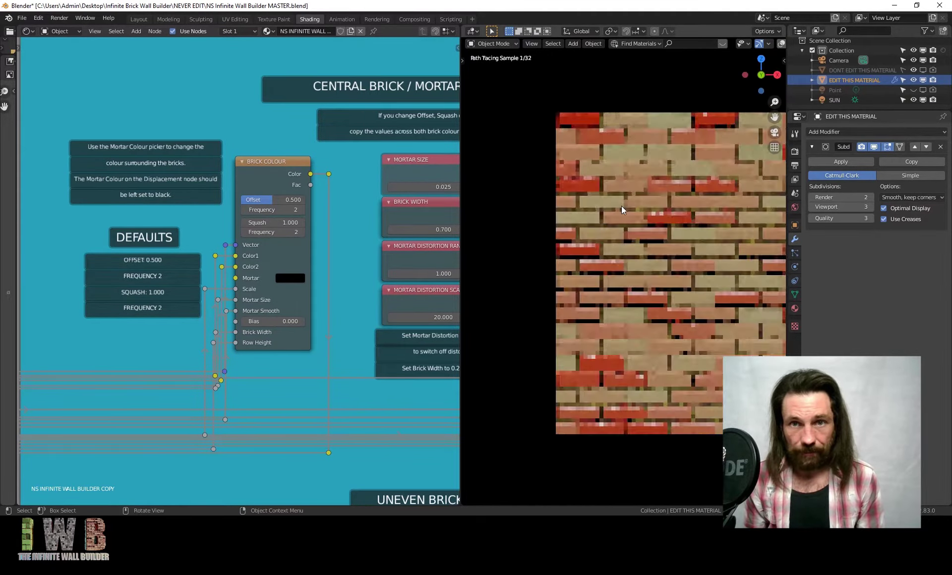
scroll(535, 256, "up", 4)
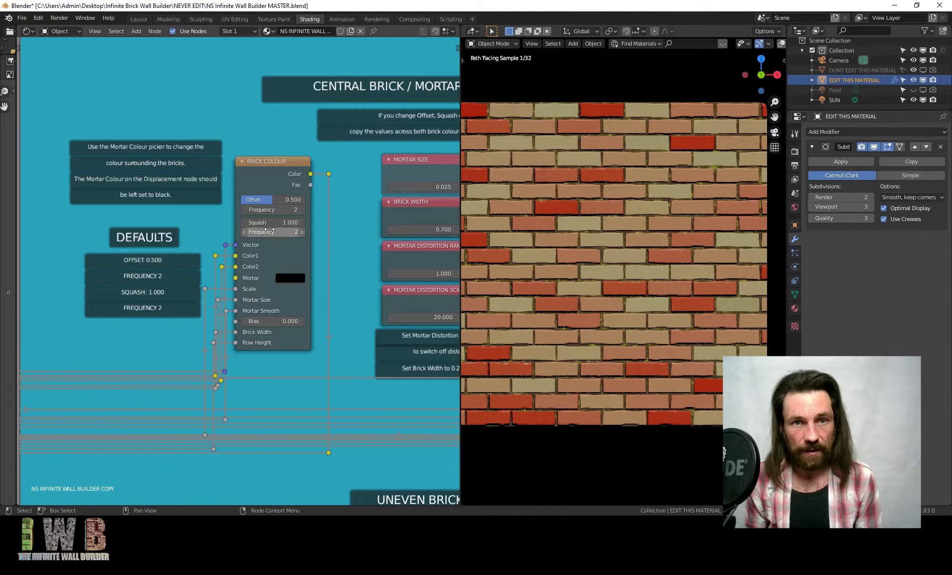
- Preview the Brick Displacement node's colour output on the wall through the emission viewer
scroll(258, 208, "down", 3)
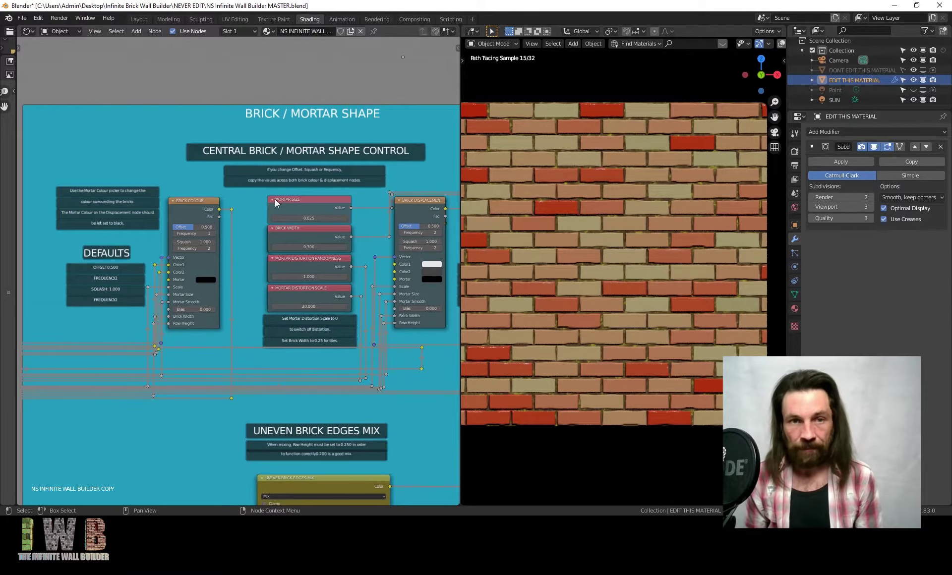
middle_click_drag(277, 201, 237, 208)
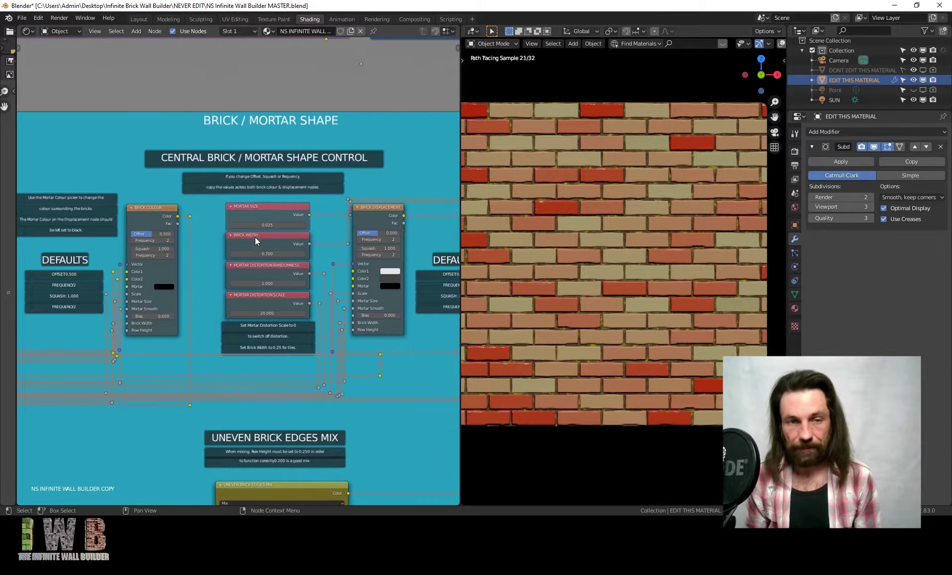
scroll(255, 237, "up", 2)
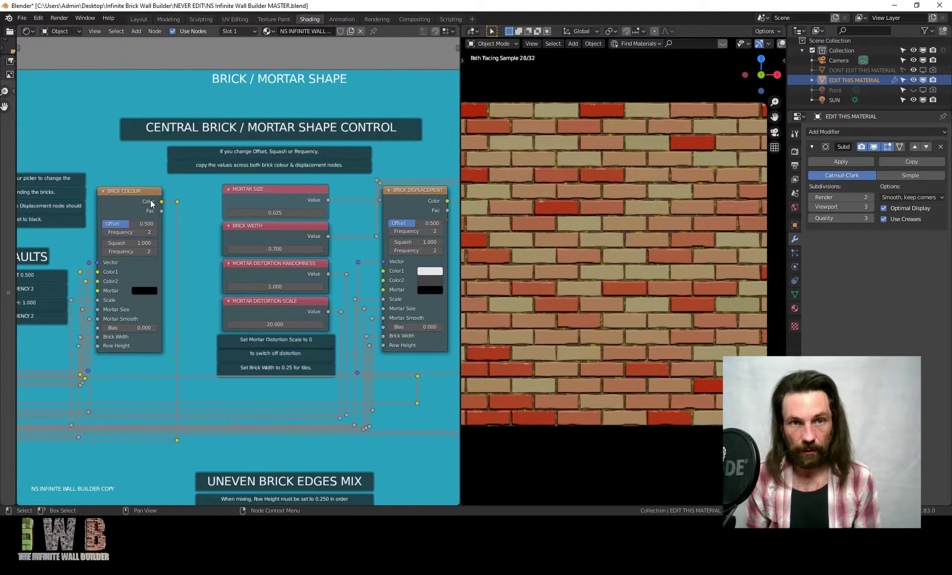
middle_click_drag(405, 197, 334, 214)
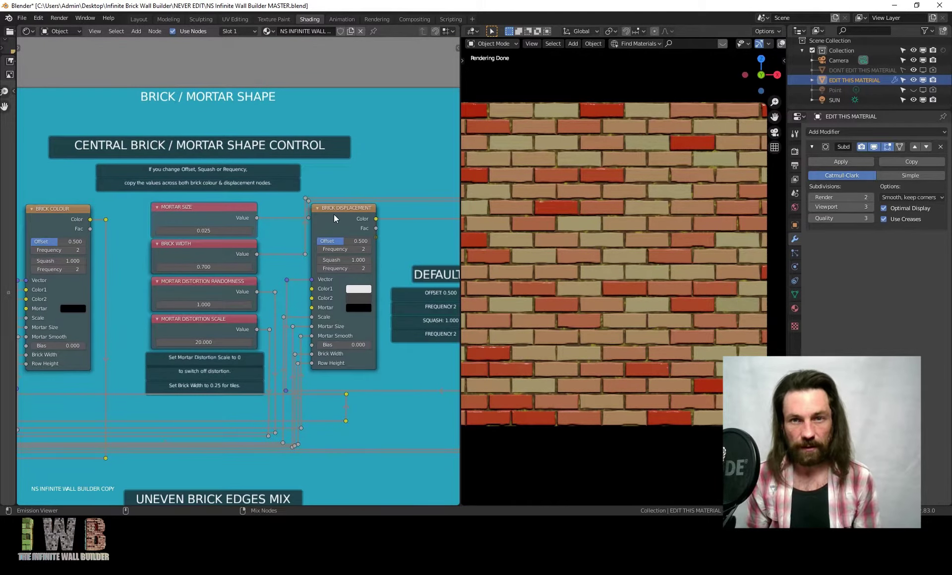
left_click(334, 214, "ctrl+shift")
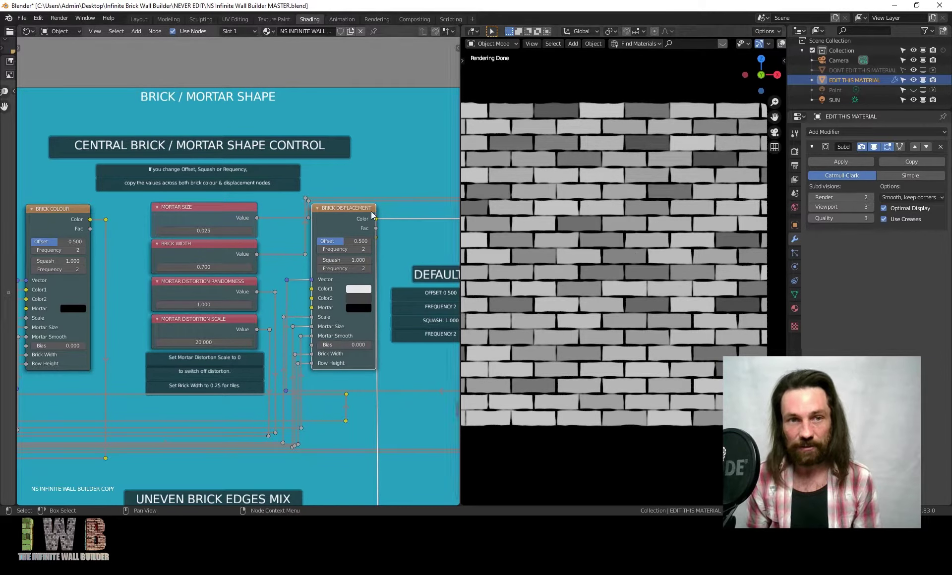
scroll(357, 224, "down", 6)
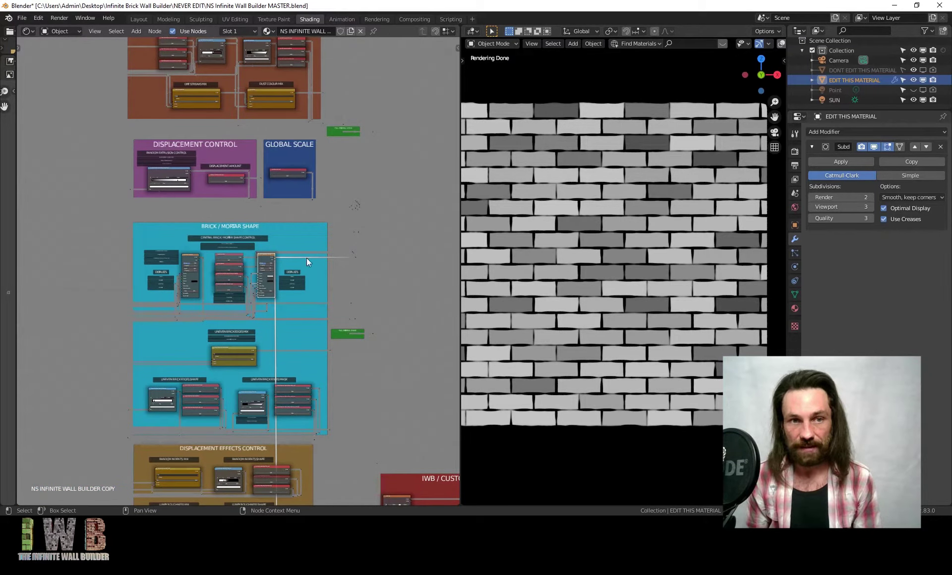
- Survey the node tree beyond the control frames and return to the Central Brick / Mortar Shape Control nodes
scroll(397, 332, "down", 12)
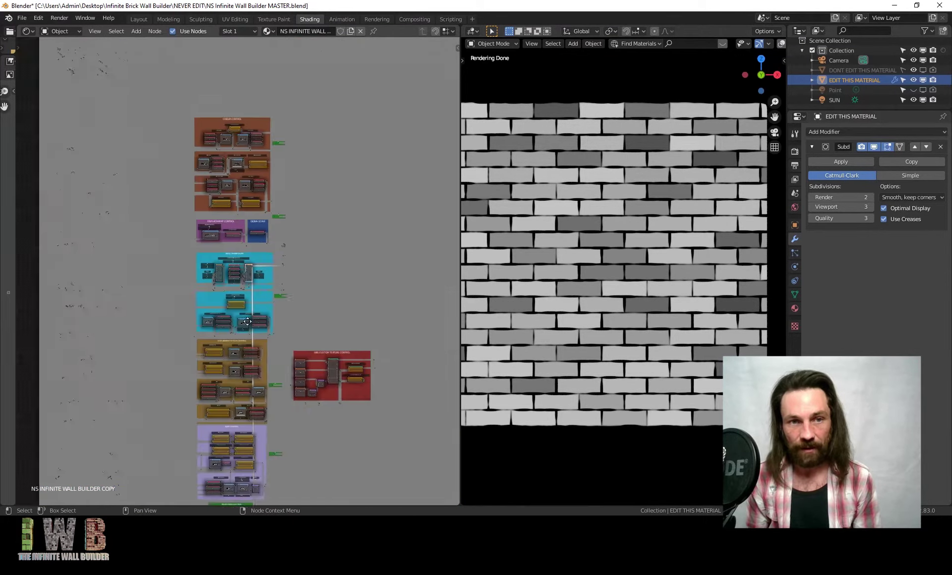
middle_click_drag(407, 315, 111, 274)
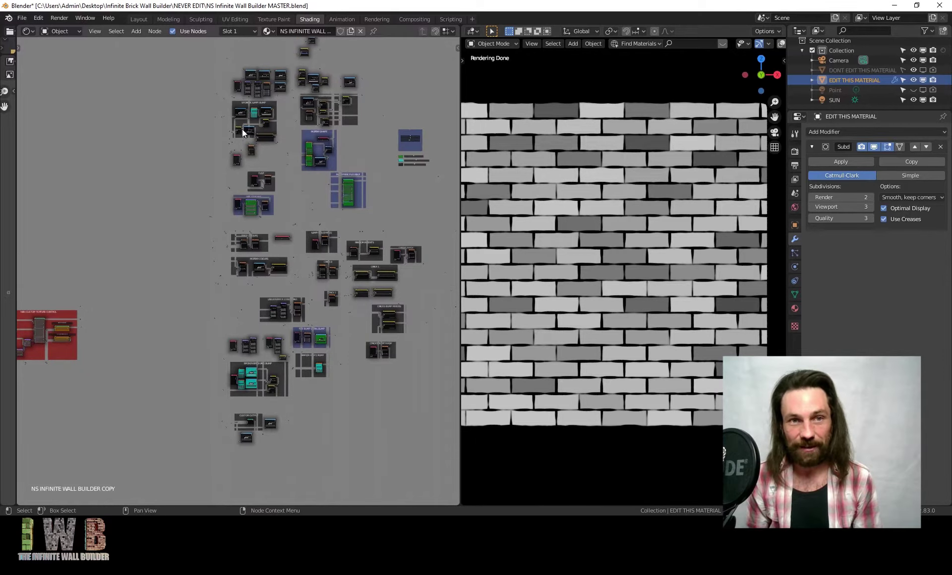
key("Tab")
scroll(216, 262, "up", 5)
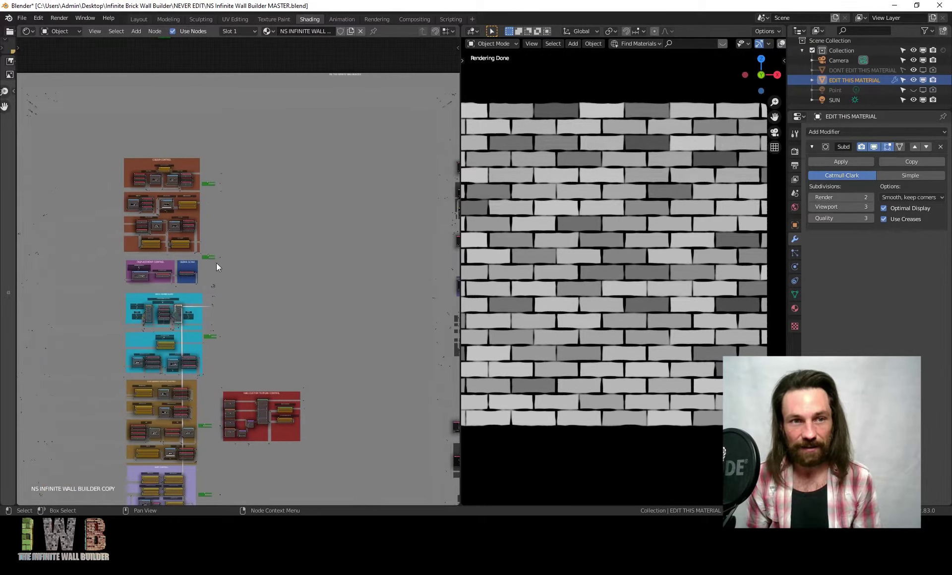
scroll(213, 370, "up", 1)
middle_click_drag(134, 365, 192, 308)
scroll(192, 308, "up", 5)
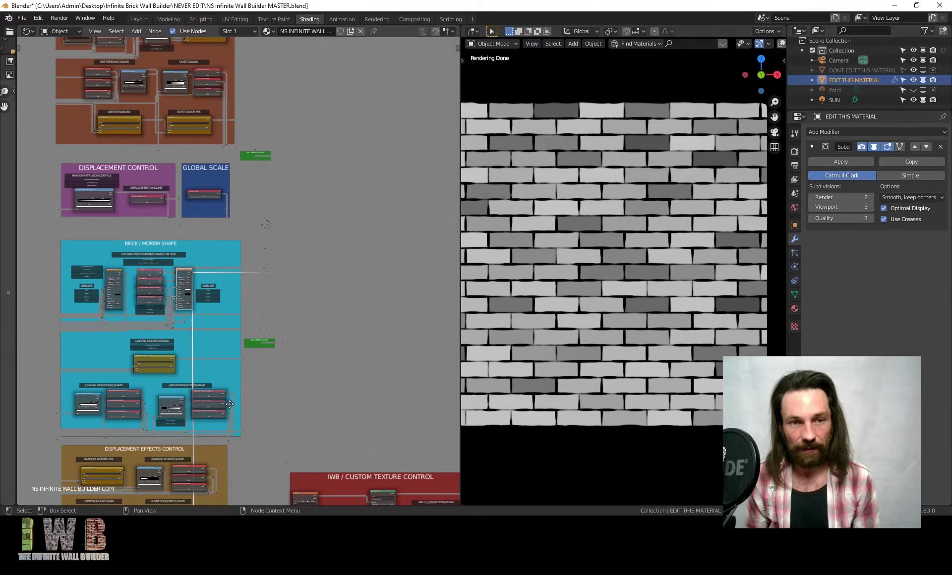
middle_click_drag(229, 422, 235, 330)
scroll(218, 329, "up", 3)
middle_click_drag(169, 168, 310, 244)
scroll(272, 343, "up", 2)
scroll(272, 343, "up", 2)
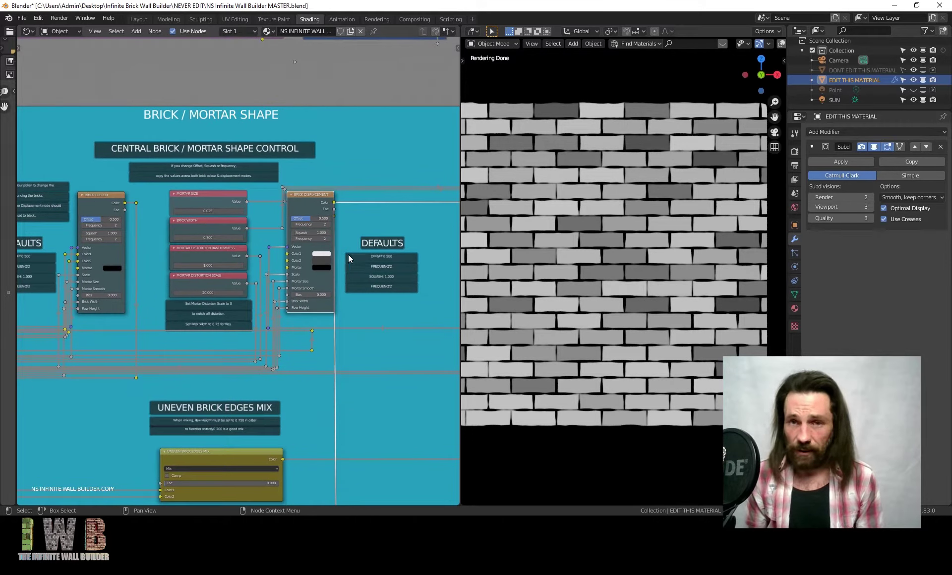
middle_click_drag(305, 282, 329, 290)
scroll(347, 286, "up", 2)
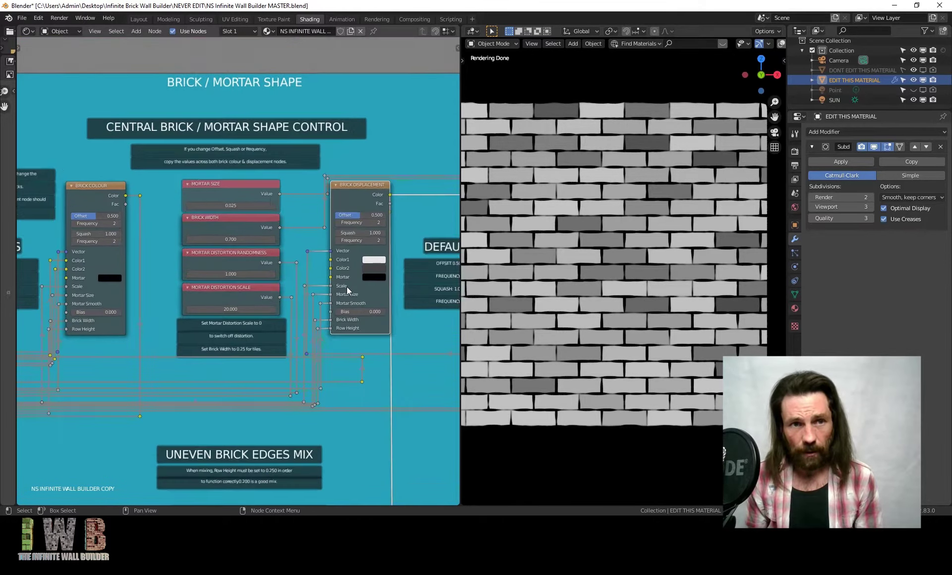
- Preview the Brick Colour node on the wall through the emission viewer, keeping its settings and the mortar value nodes in view
left_click(97, 187, "ctrl+shift")
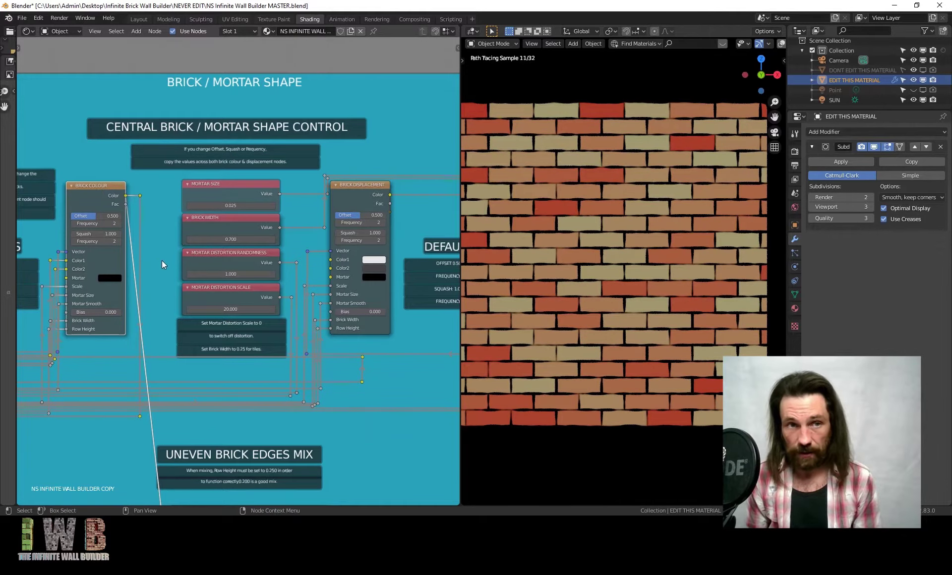
middle_click_drag(166, 260, 234, 245)
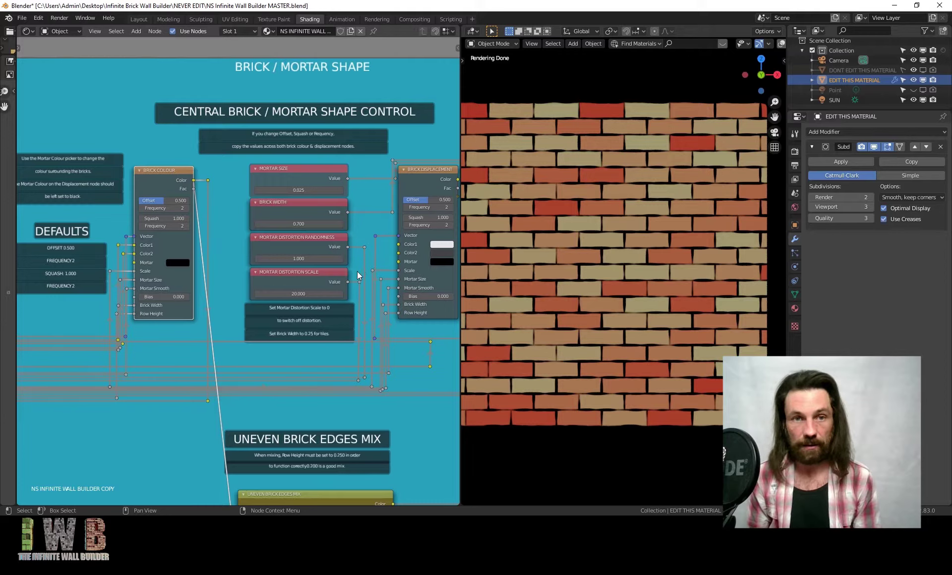
scroll(348, 245, "down", 1)
middle_click_drag(348, 245, 292, 273)
scroll(323, 266, "up", 3)
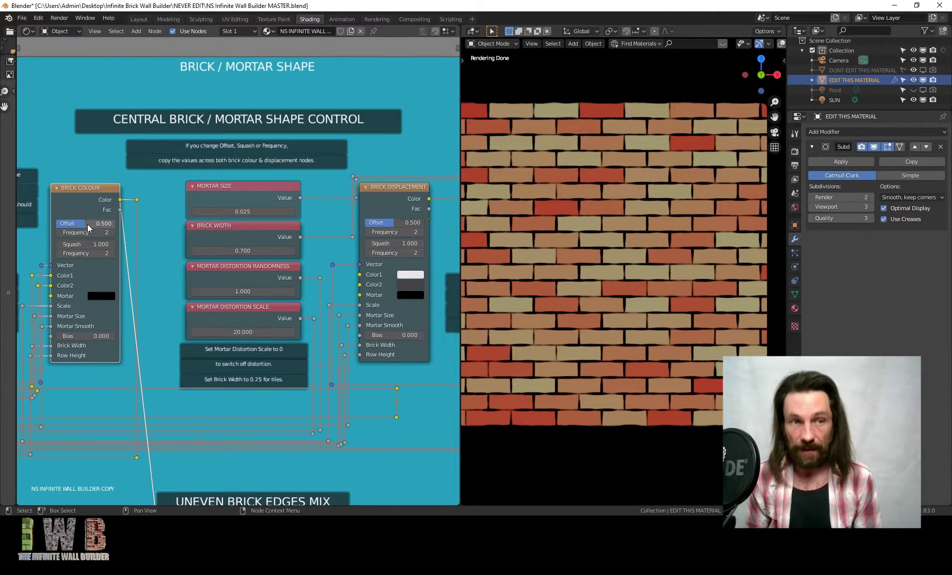
- Preview the Brick Displacement node's colour output on the wall and frame the node closely beside its Defaults notes
left_click(391, 198, "ctrl+shift")
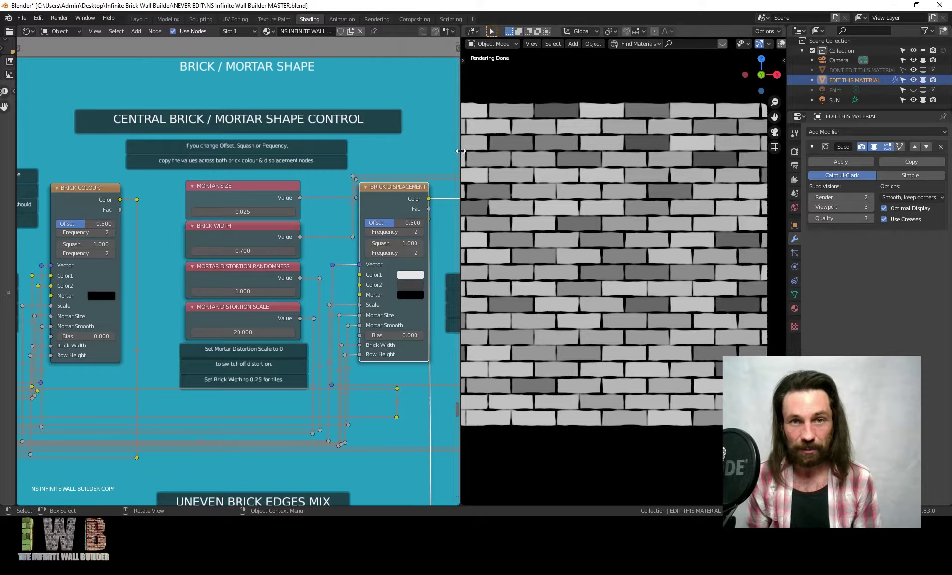
left_click_drag(461, 150, 424, 155)
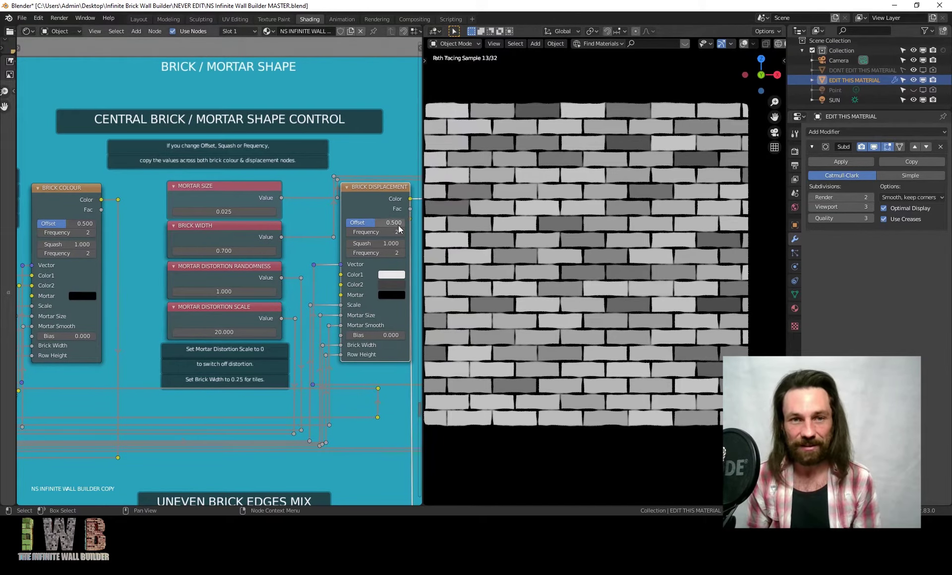
scroll(399, 228, "up", 3)
middle_click_drag(384, 221, 156, 204)
scroll(181, 186, "up", 1)
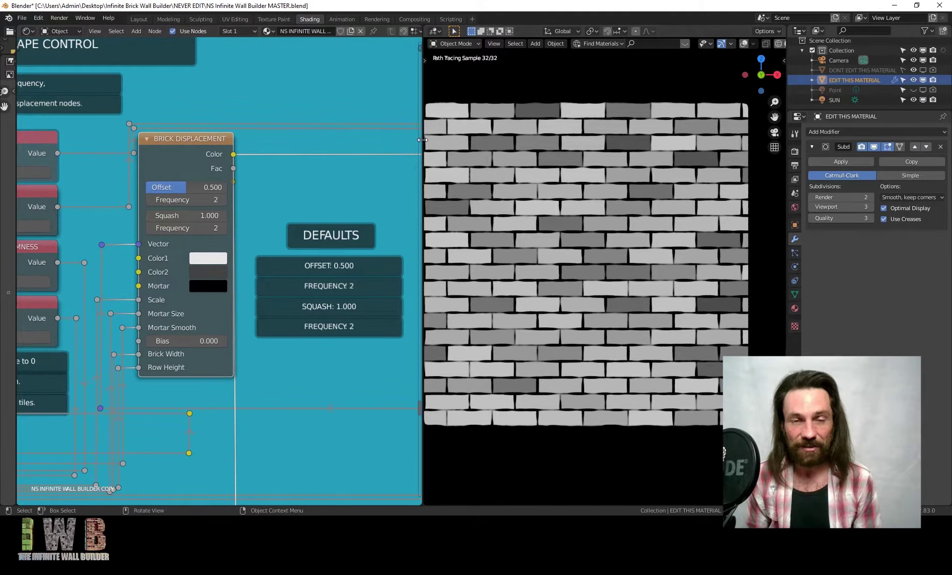
middle_click_drag(269, 212, 263, 233)
scroll(264, 232, "up", 1)
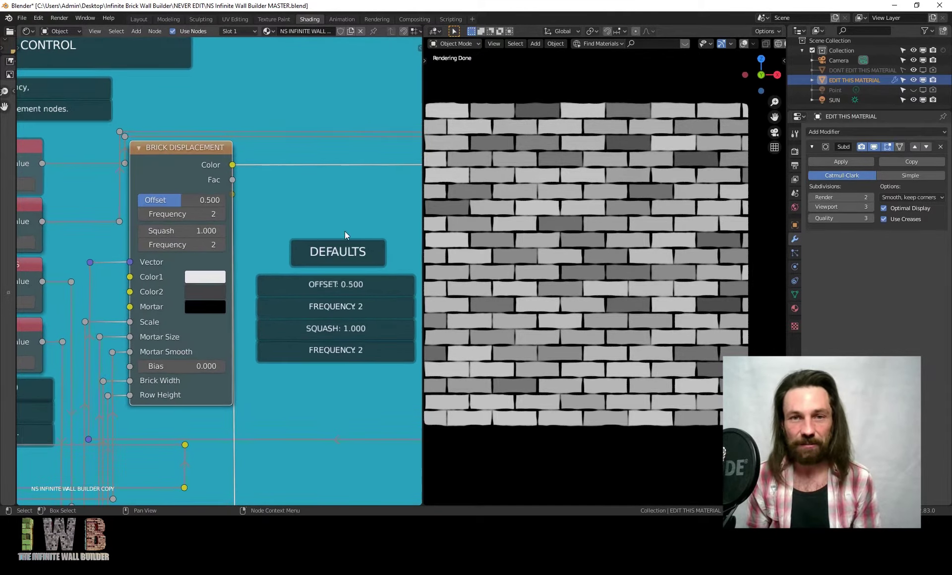
middle_click_drag(546, 232, 566, 231, "shift")
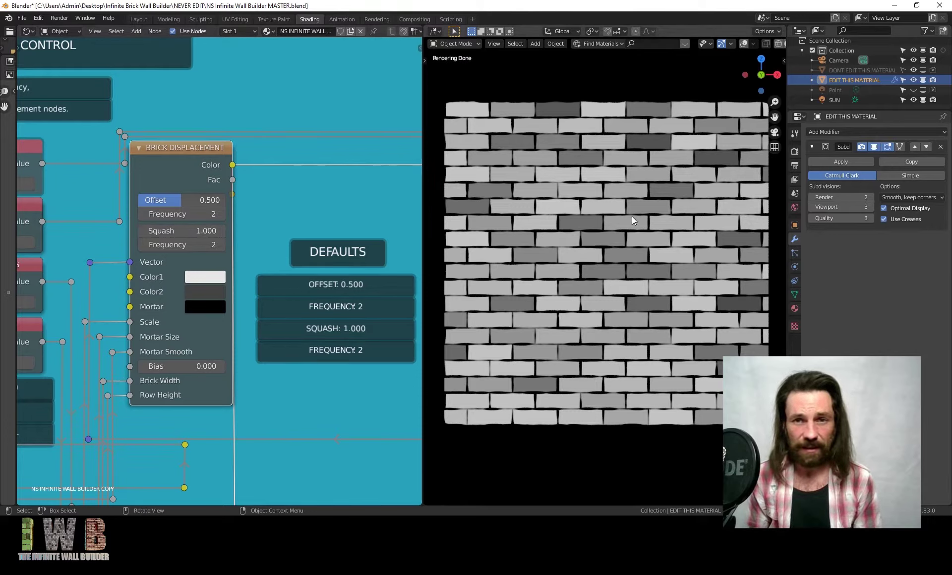
- Try a Squash of 0.5 on the Brick Displacement node and restore it to 1
left_click(180, 226)
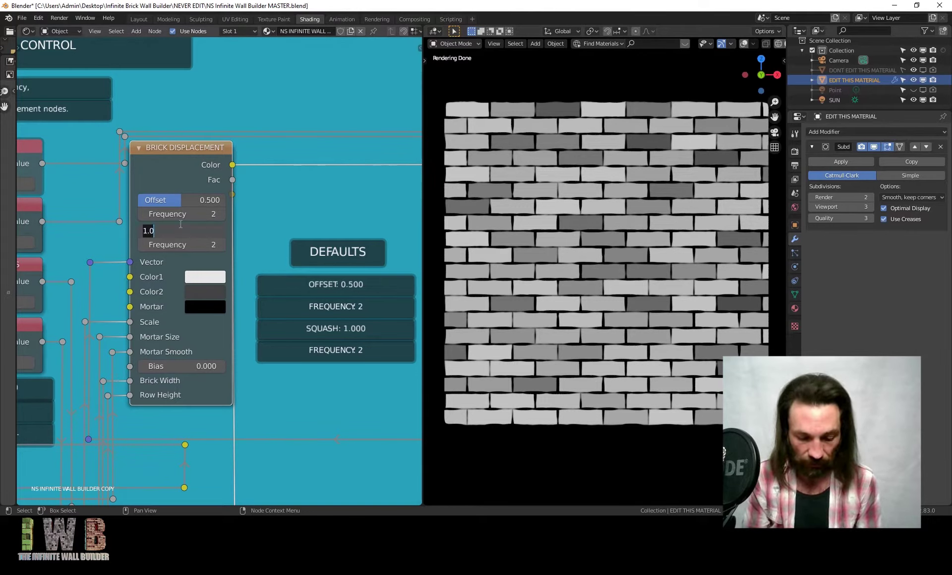
type(".5")
key("Return")
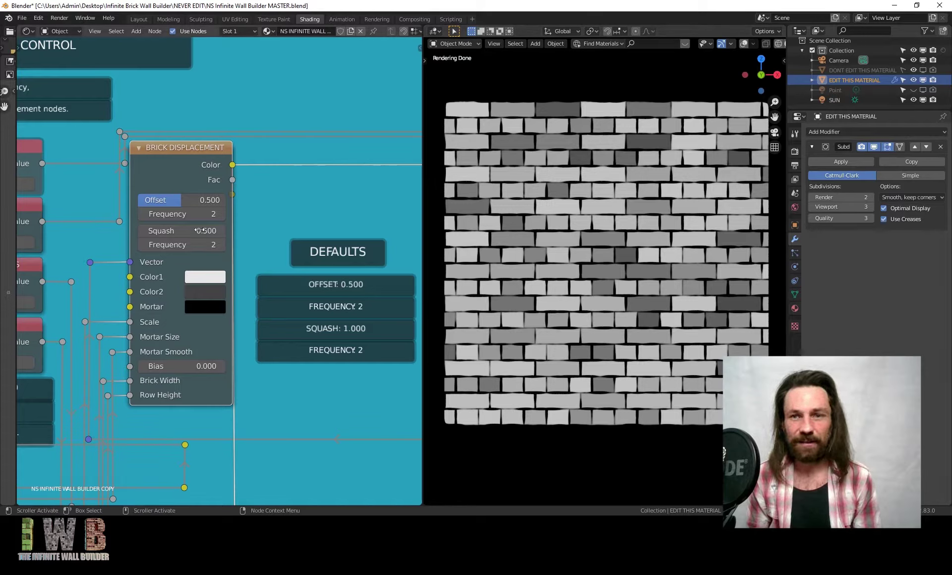
left_click(162, 228)
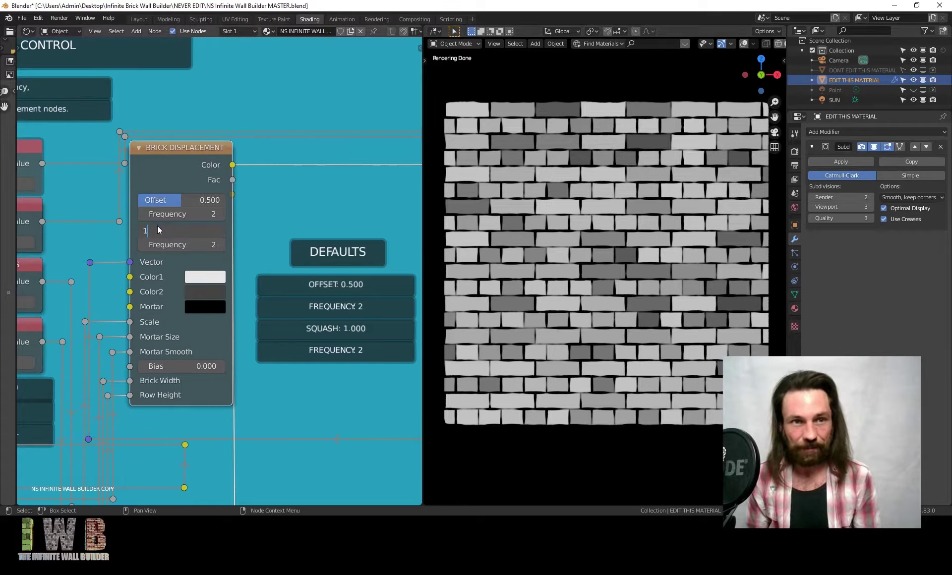
type("1")
key("Return")
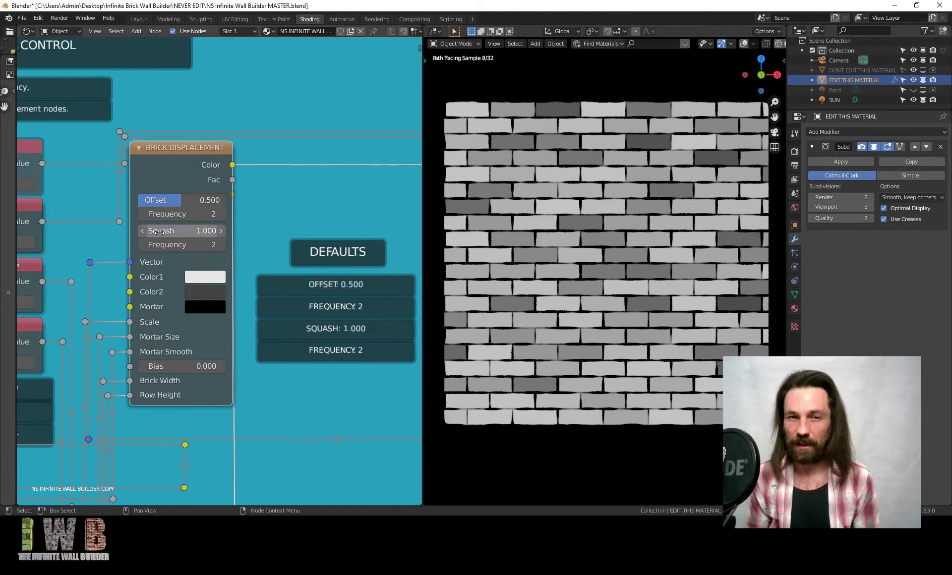
- Set the Brick Displacement node's Squash to 0.5
left_click(163, 233)
type(".5")
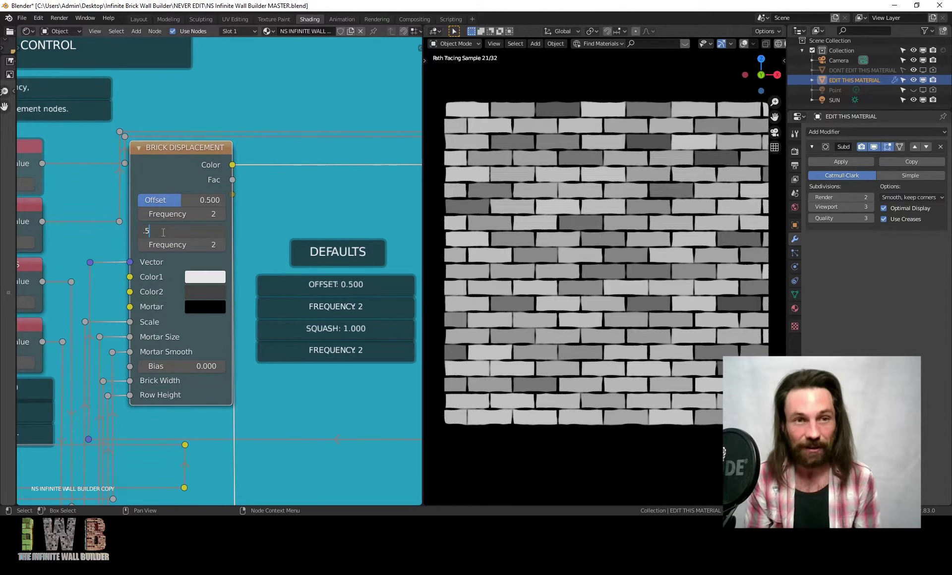
key("Return")
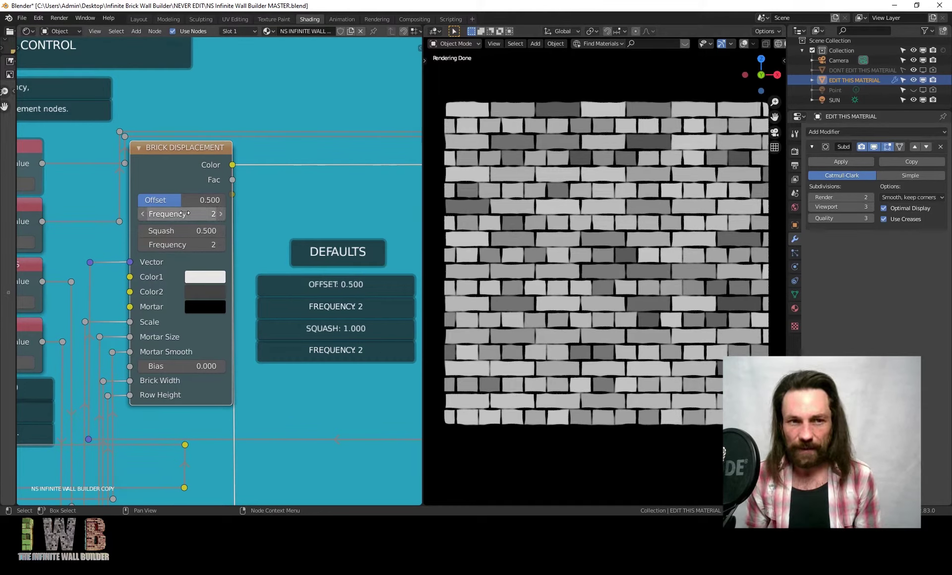
- Try offset Frequency values of 3, 4 and 8 on the Brick Displacement node and return it to 2
left_click(184, 213)
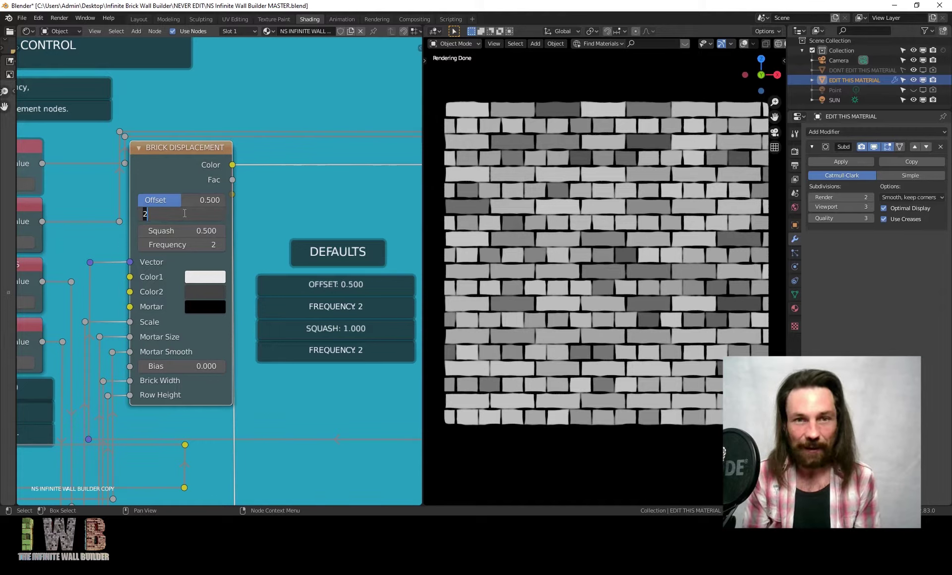
type("3")
key("Return")
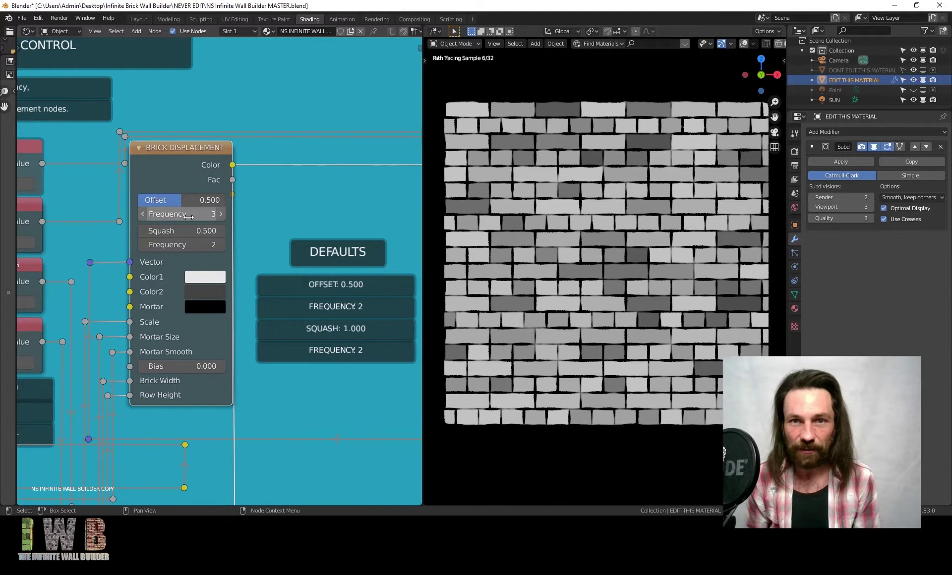
left_click(188, 217)
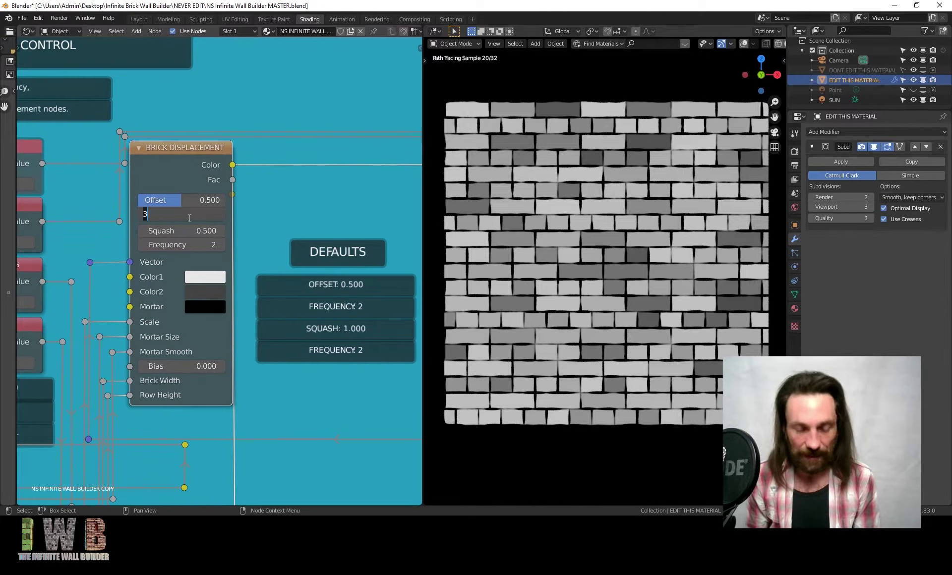
key("Return")
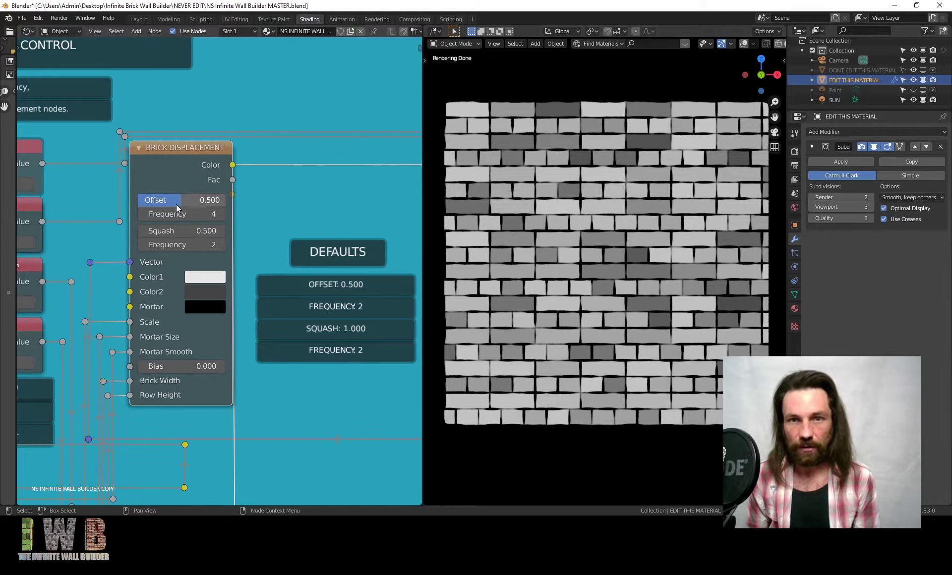
left_click(193, 209)
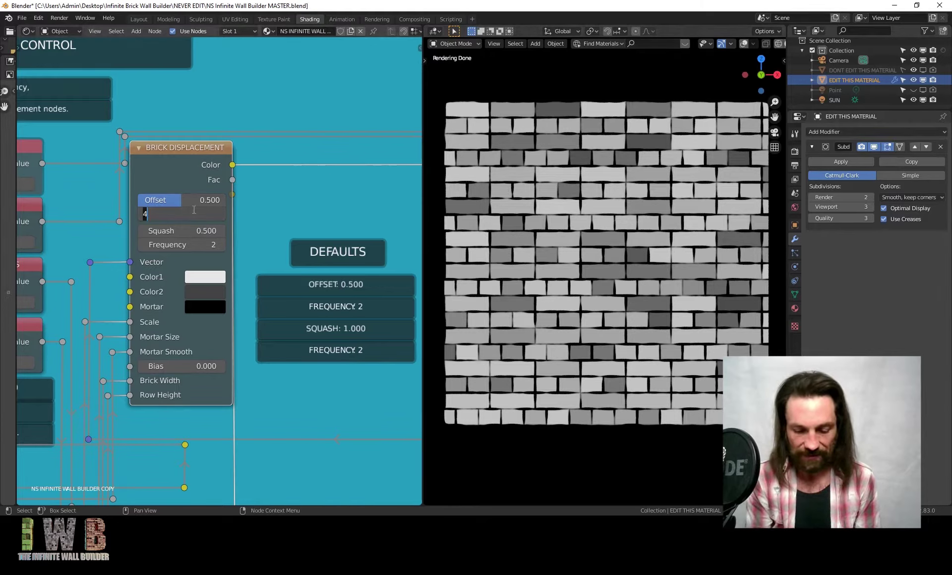
type("8")
key("Return")
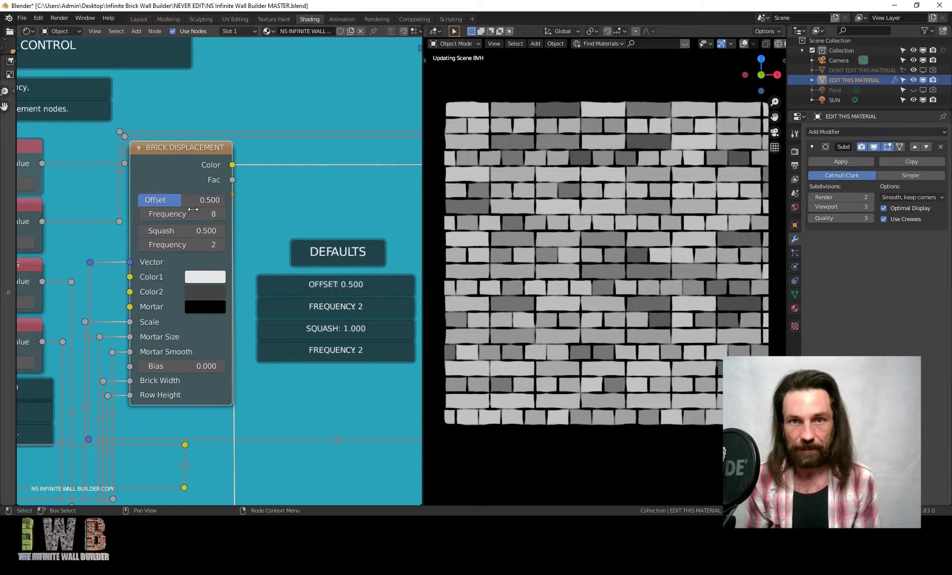
left_click(181, 214)
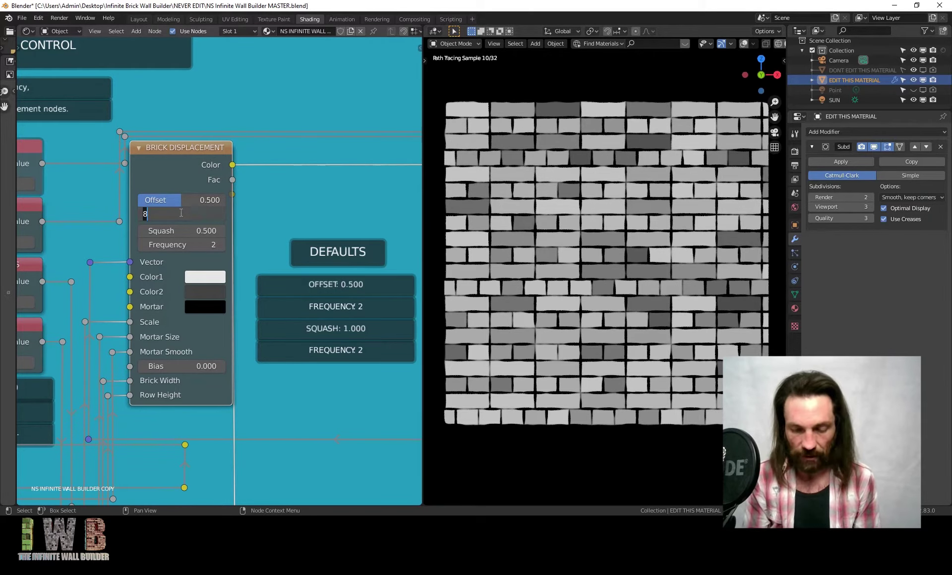
type("2")
key("Return")
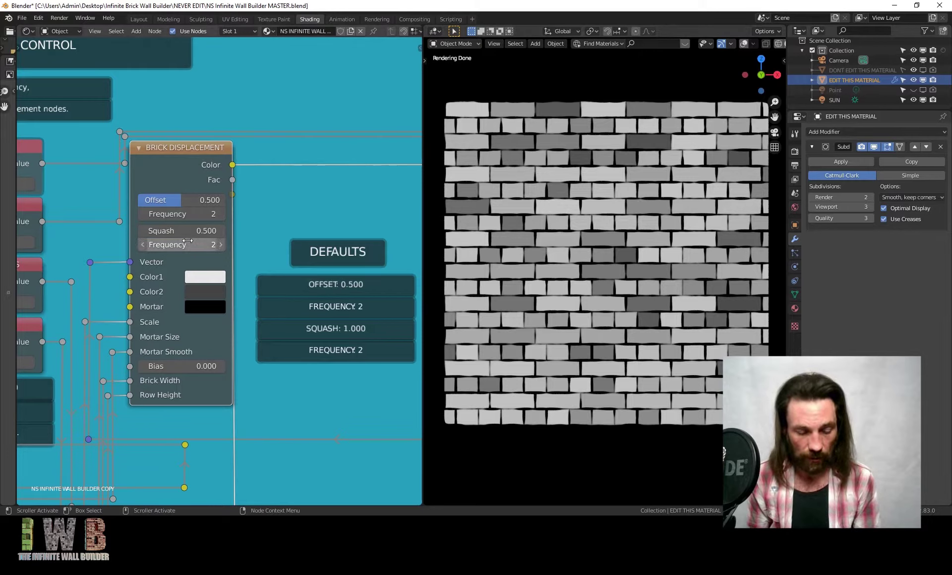
- Try a squash Frequency of 3 on the Brick Displacement node and settle on 4
left_click(188, 243)
type("3")
key("Return")
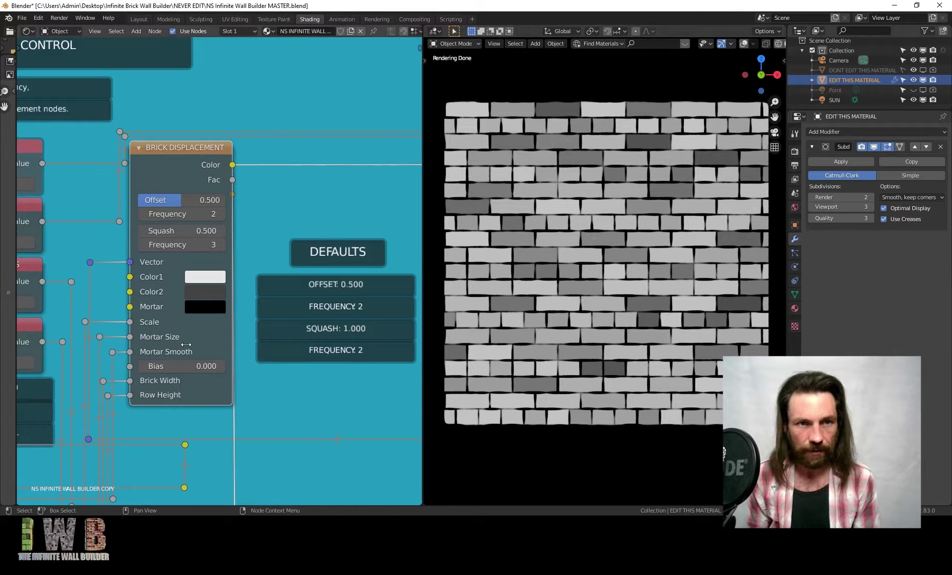
left_click(187, 244)
type("4")
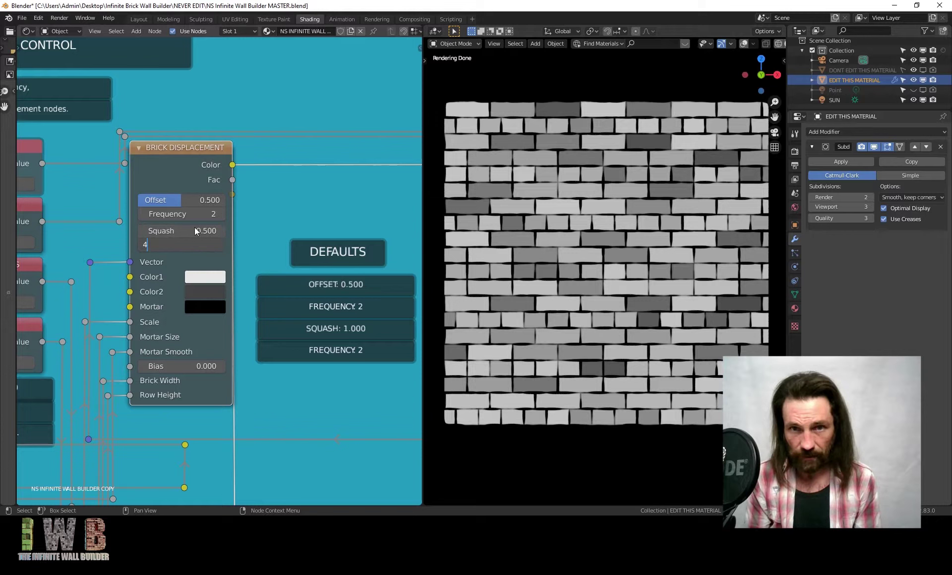
key("Return")
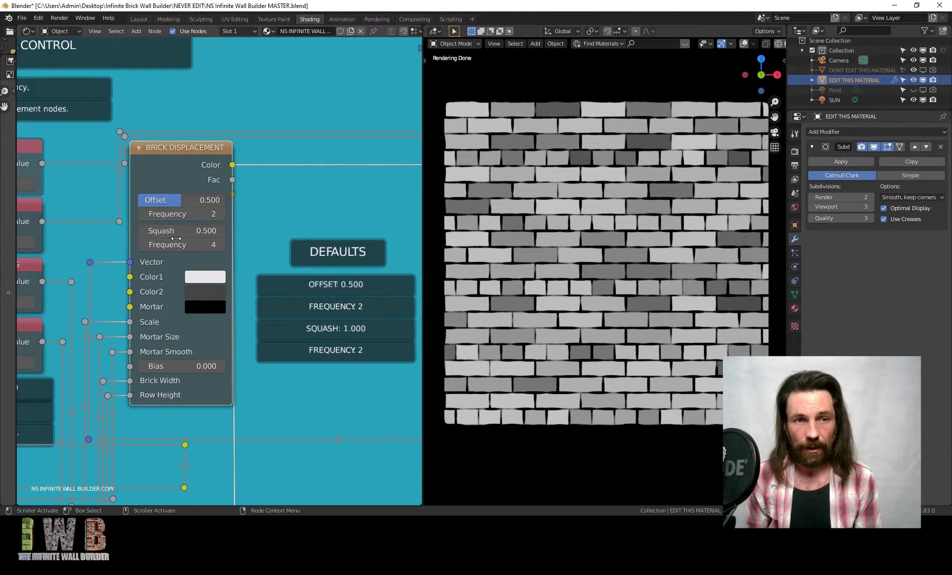
left_click(181, 244)
key("Return")
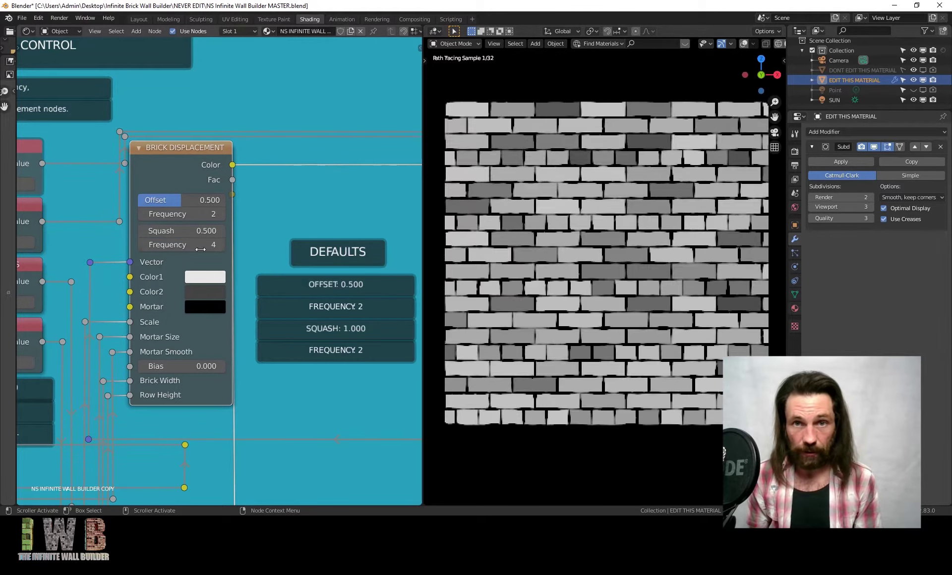
- Preview the complete material on the wall from the Full Material Check node beside the Brick / Mortar Shape frame
scroll(204, 205, "down", 3)
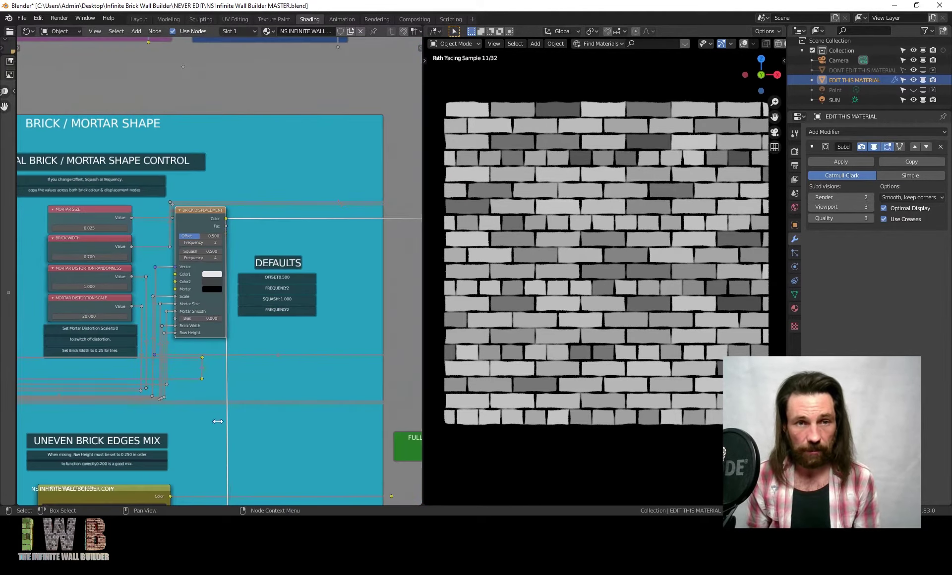
middle_click_drag(205, 329, 41, 118)
scroll(312, 346, "up", 11)
middle_click_drag(191, 276, 15, 391)
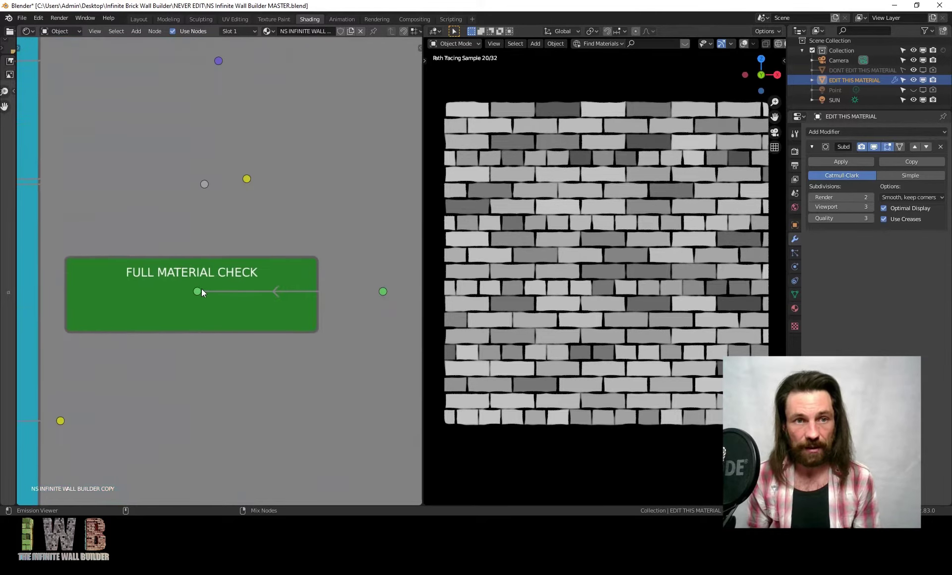
left_click(198, 291, "ctrl+shift")
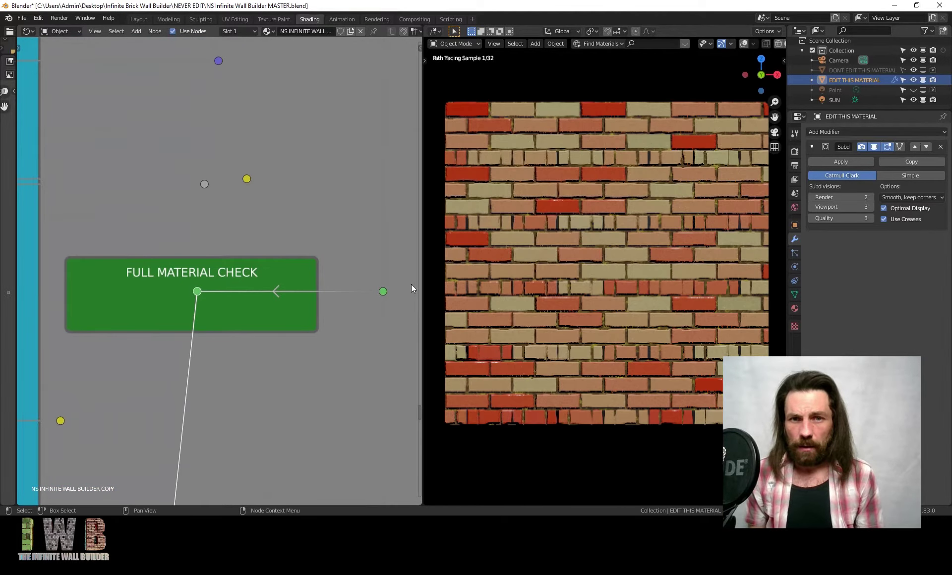
- Match the Brick Colour node to the Brick Displacement node by setting its Squash to 0.5 and squash Frequency to 4
scroll(602, 205, "up", 6)
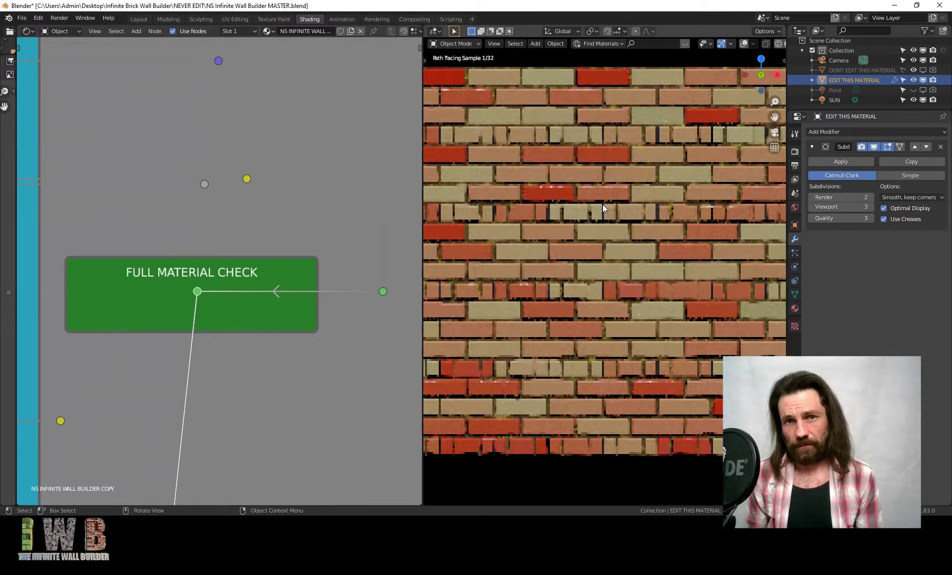
scroll(600, 208, "down", 6)
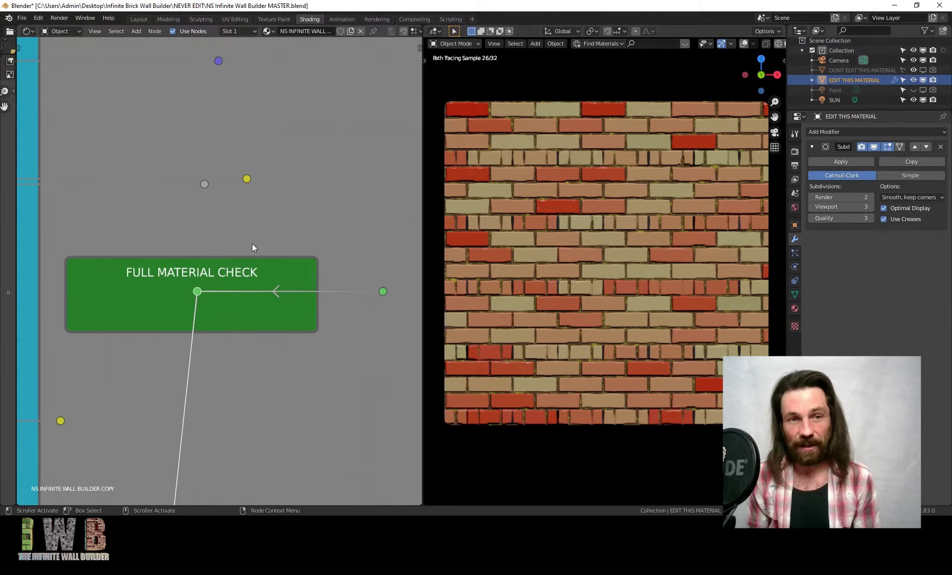
scroll(251, 242, "down", 10)
middle_click_drag(168, 198, 397, 249)
middle_click_drag(251, 230, 447, 338)
middle_click_drag(175, 229, 209, 236)
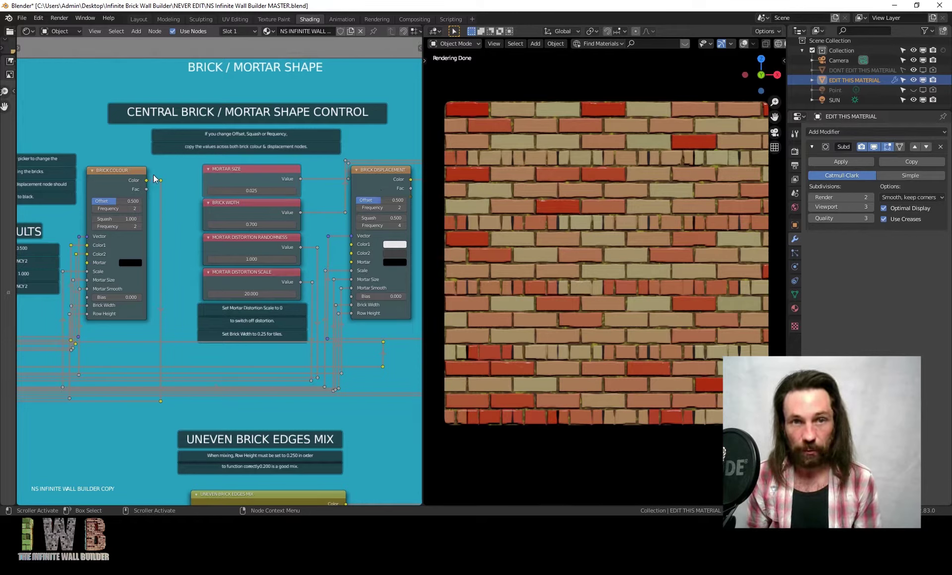
left_click(118, 218)
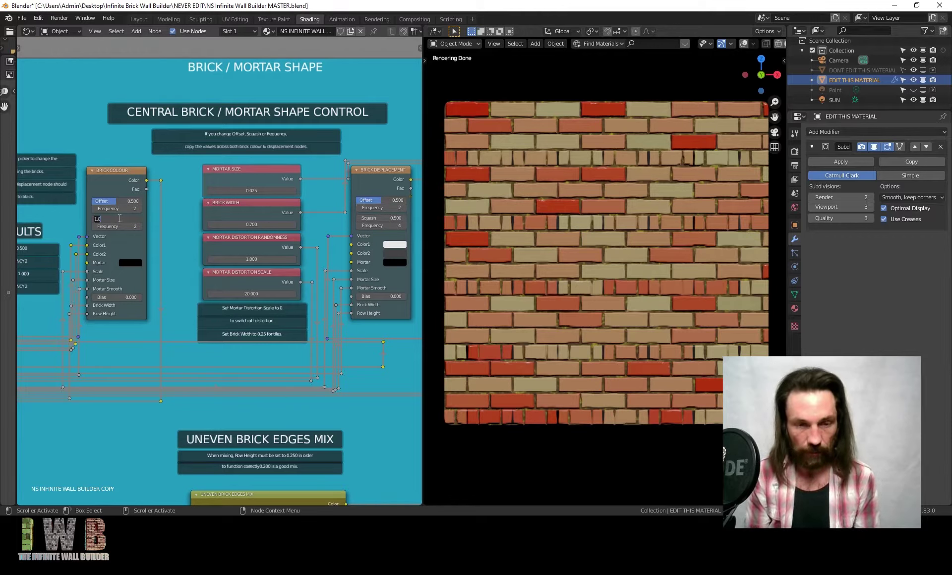
type(".5")
key("Return")
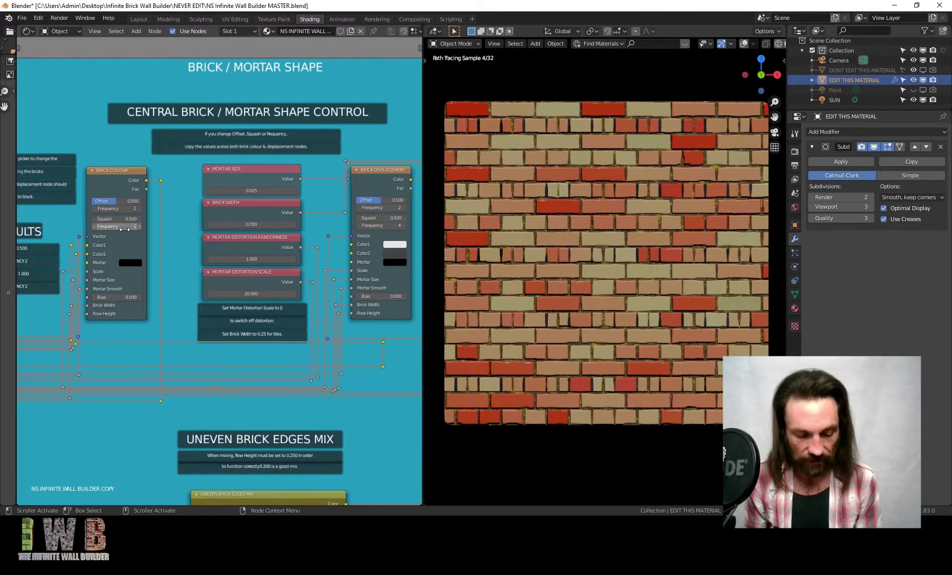
left_click(126, 228)
type("4")
key("Return")
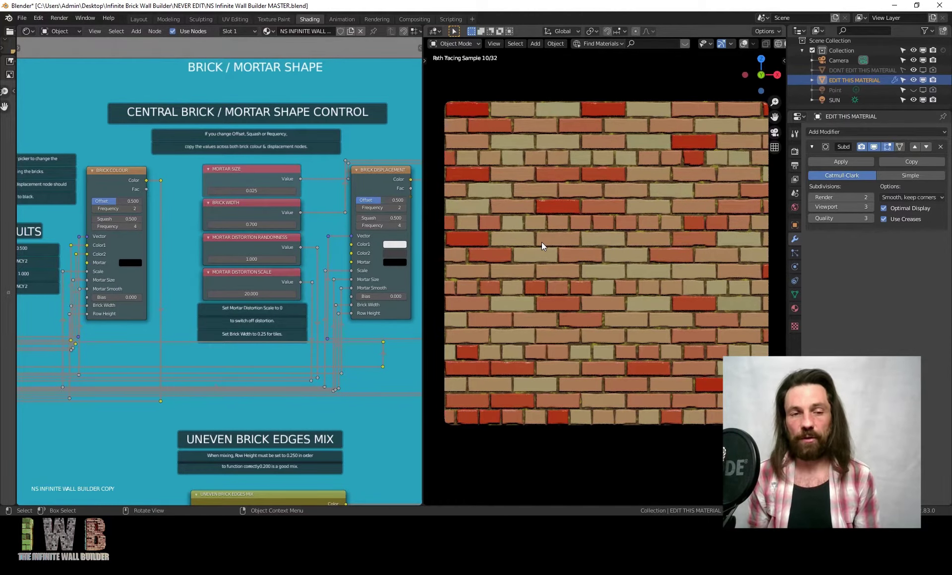
- Examine the Brick Colour node's Mortar colour input and inspect the brick edges and mortar gaps on the wall up close
scroll(303, 214, "down", 2)
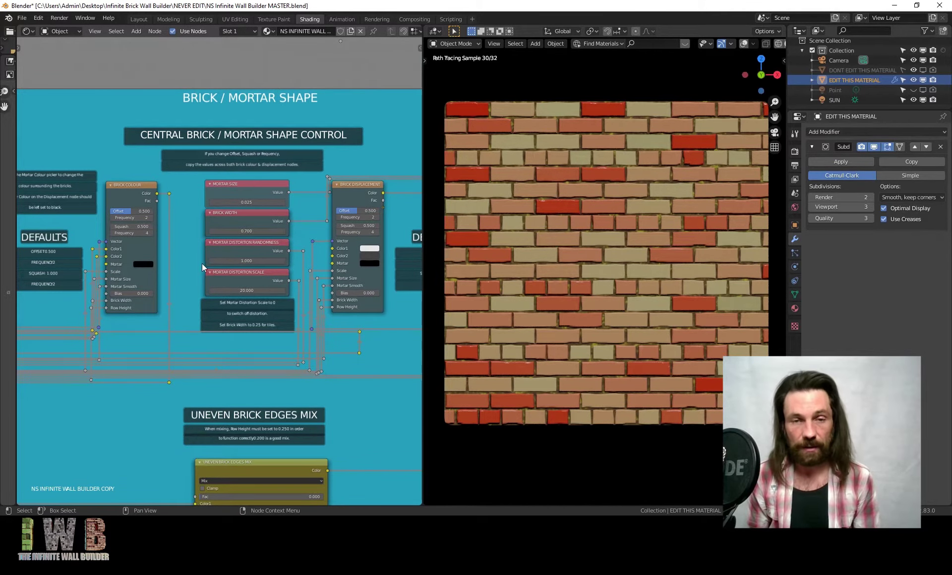
middle_click_drag(201, 264, 281, 261)
scroll(230, 253, "up", 3)
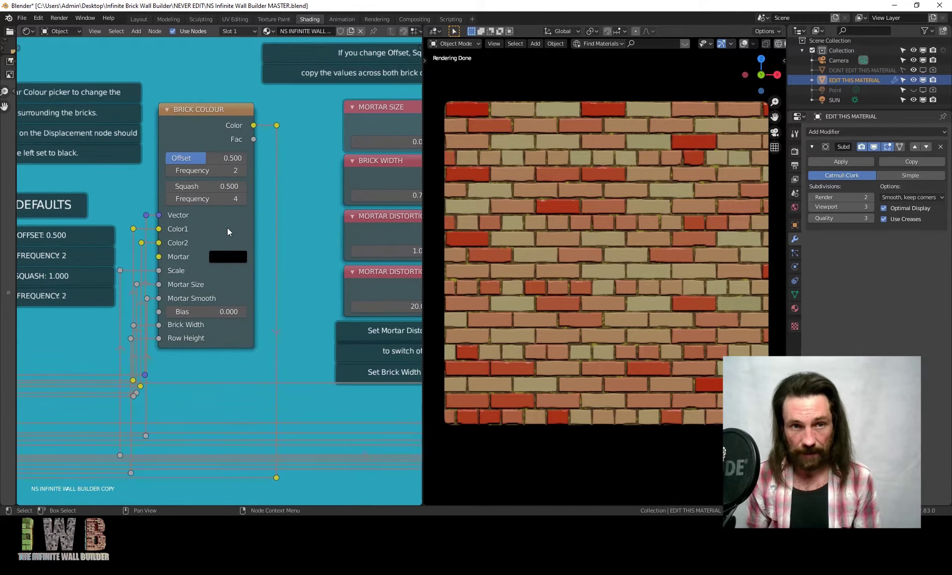
middle_click_drag(228, 231, 190, 263)
scroll(193, 262, "up", 2)
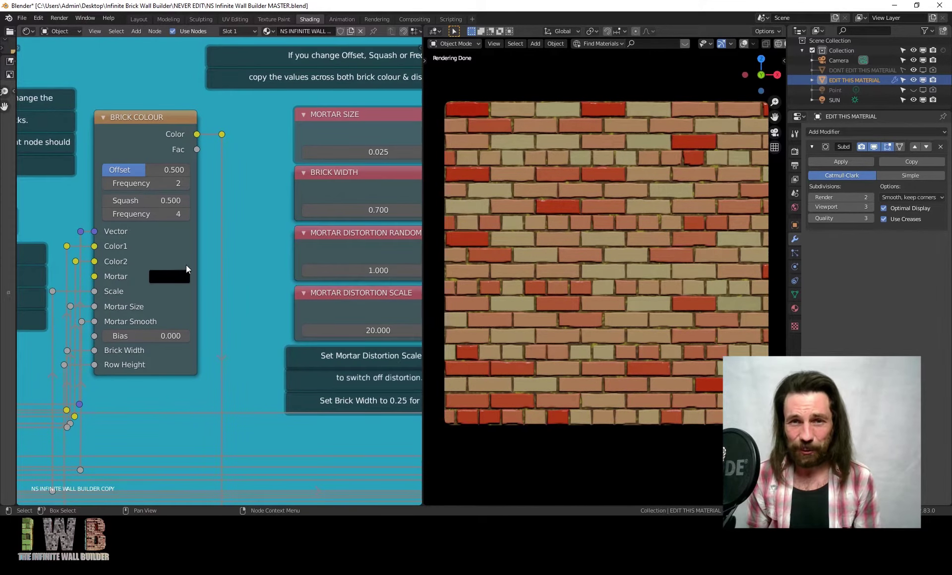
scroll(605, 234, "up", 5)
scroll(602, 219, "up", 2)
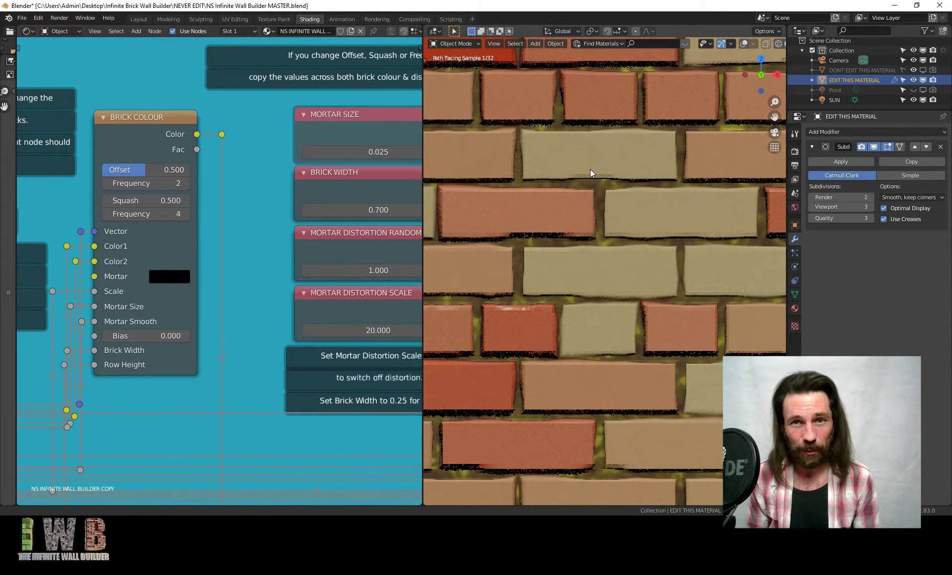
scroll(580, 239, "up", 2)
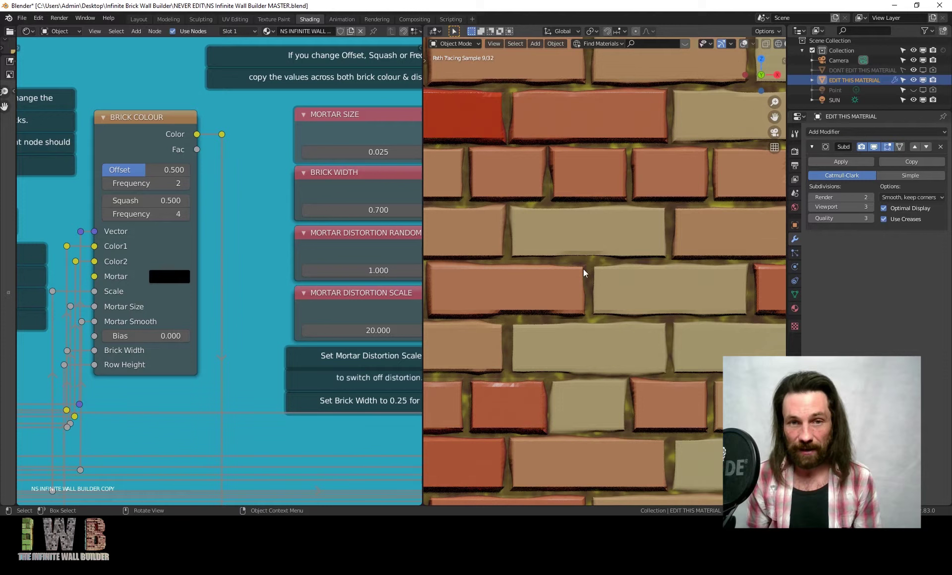
scroll(522, 292, "down", 4)
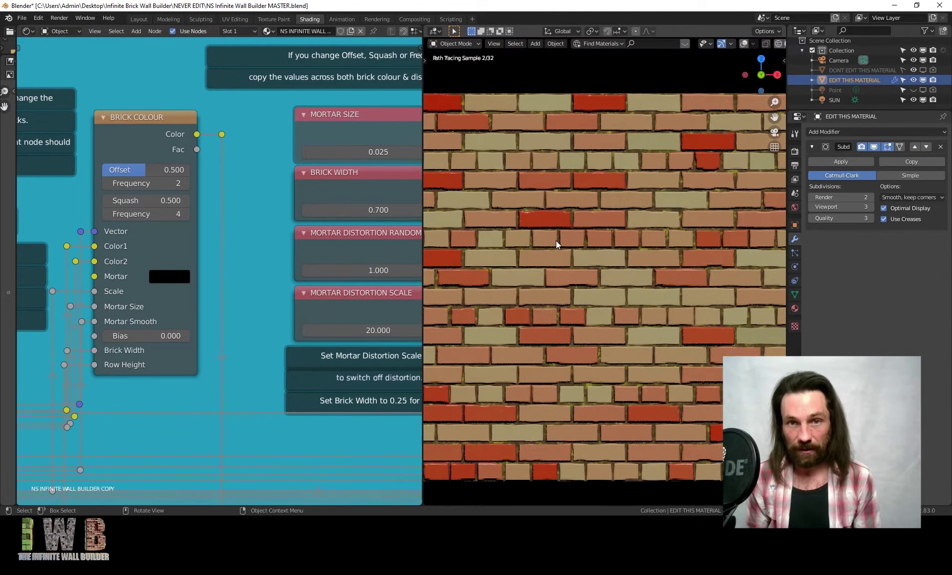
scroll(555, 240, "up", 4)
scroll(555, 240, "up", 1)
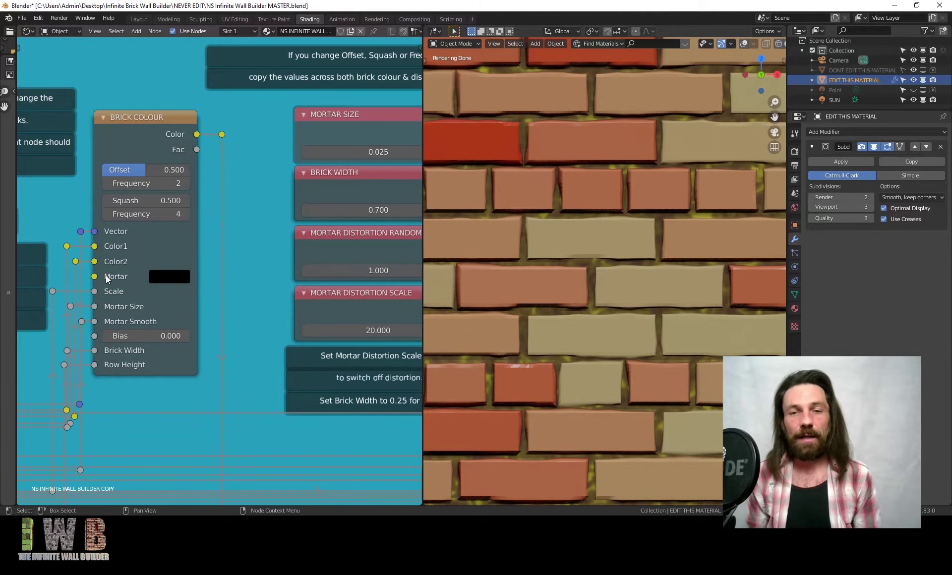
- Set the Displacement Amount node's value to 2 in the purple frame above the Brick / Mortar Shape frame
scroll(172, 179, "down", 2)
scroll(171, 180, "down", 8)
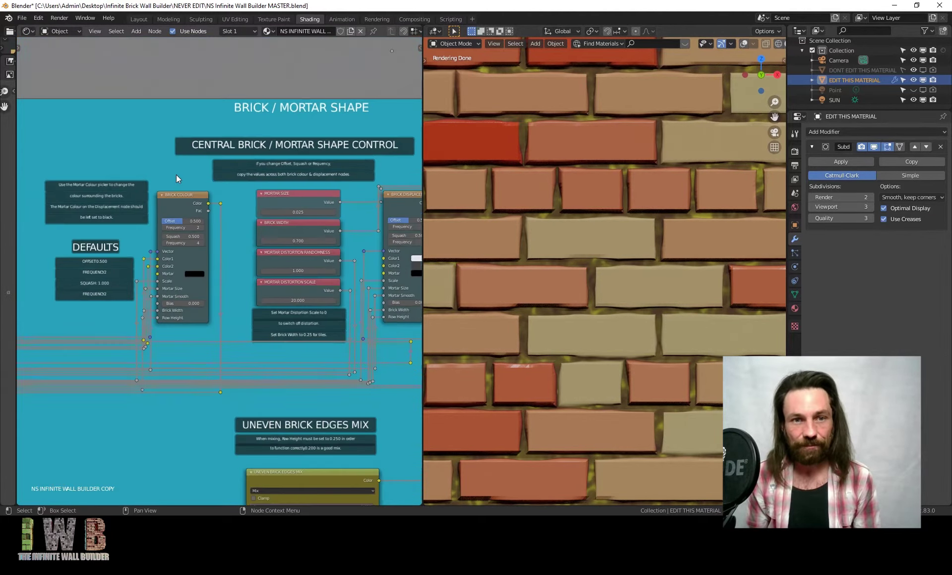
middle_click_drag(174, 70, 203, 227)
scroll(203, 224, "up", 5)
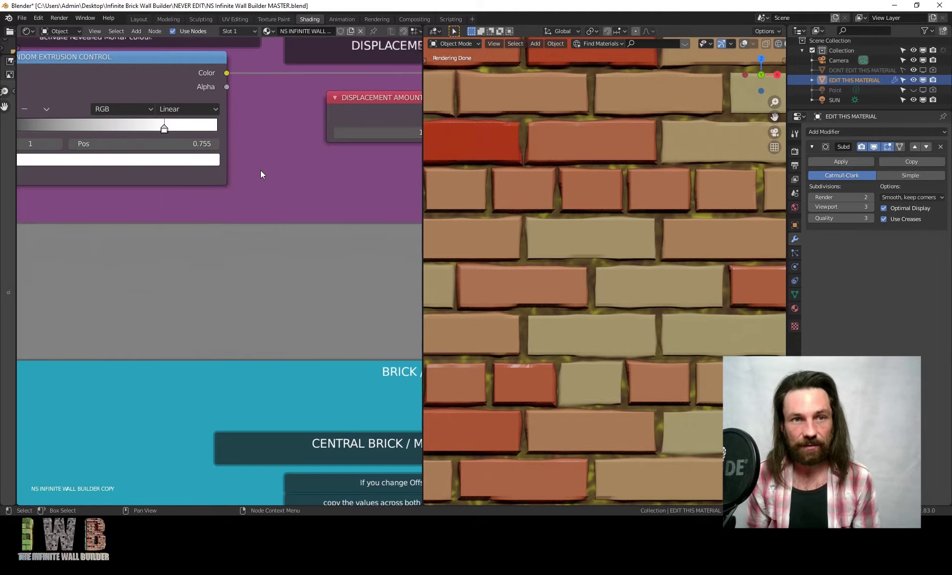
left_click(277, 227)
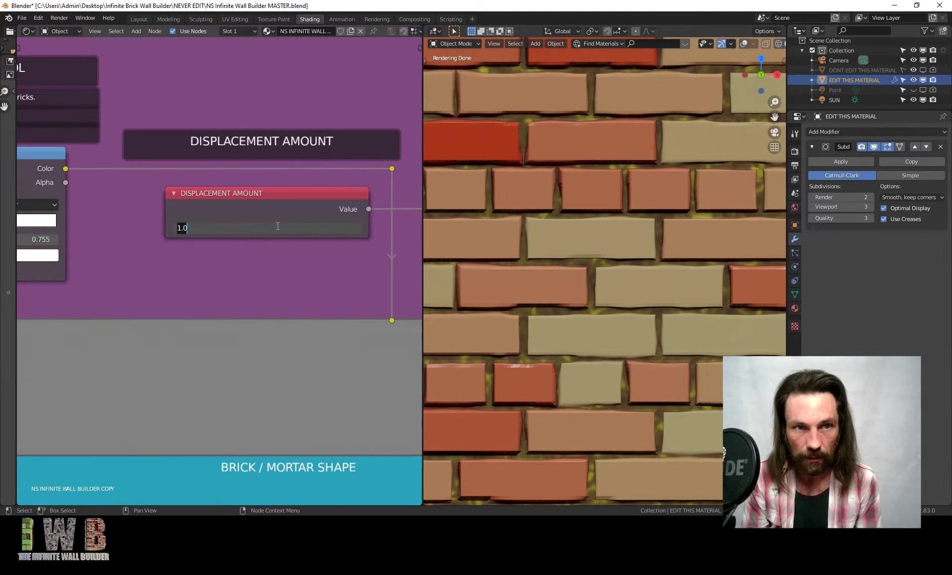
type("2")
key("Return")
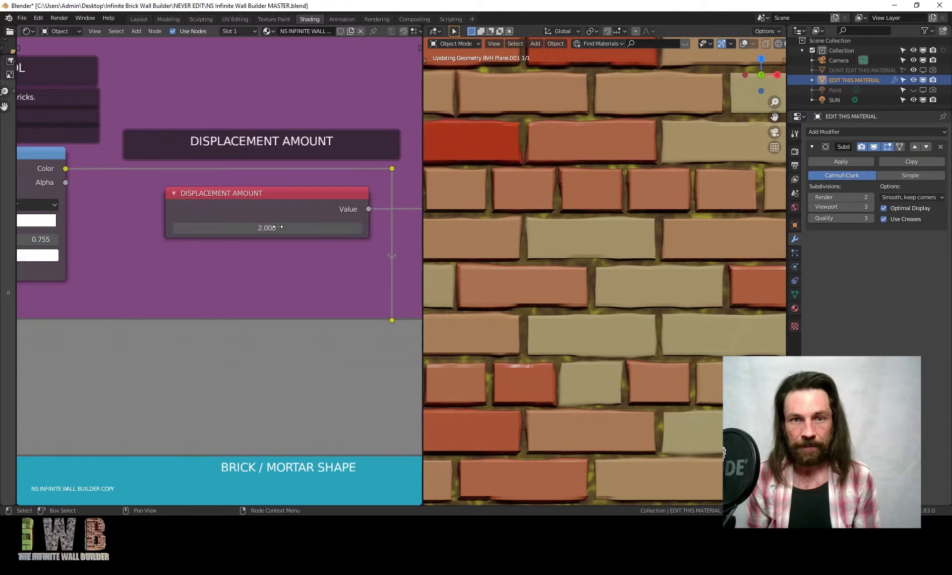
- Try a light grey Mortar colour on the Brick Colour node, with a brightness value of about 0.7
scroll(264, 317, "down", 10)
middle_click_drag(185, 454, 206, 232)
scroll(174, 275, "up", 1)
scroll(174, 279, "up", 4)
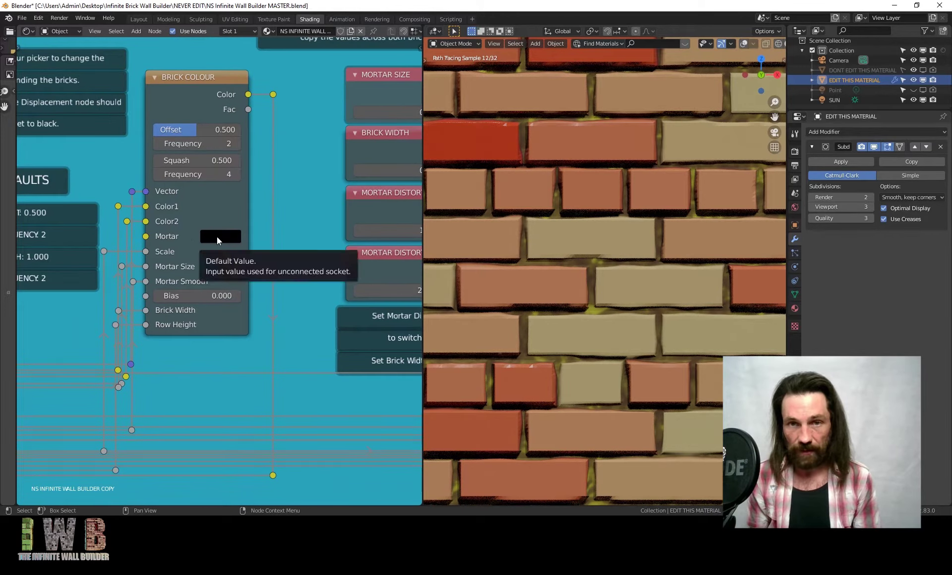
left_click(216, 236)
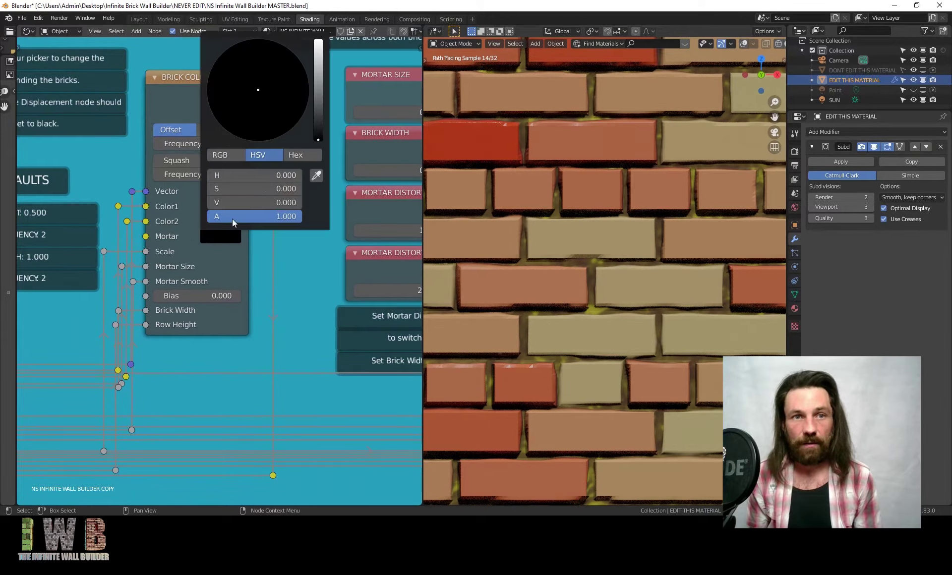
left_click(316, 69)
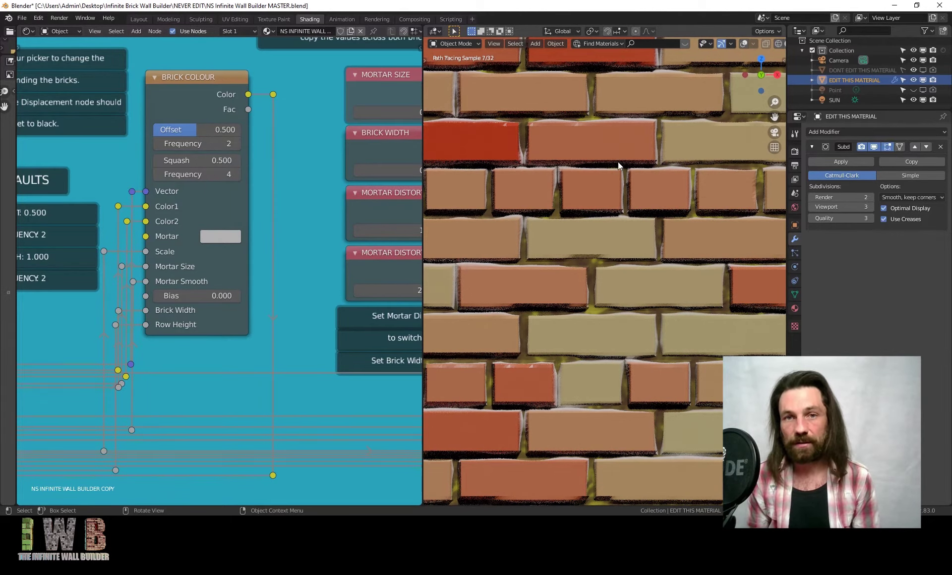
- Examine the mortar colour around the brick edges across the whole wall, from an angle and up close from the front
scroll(618, 162, "down", 5)
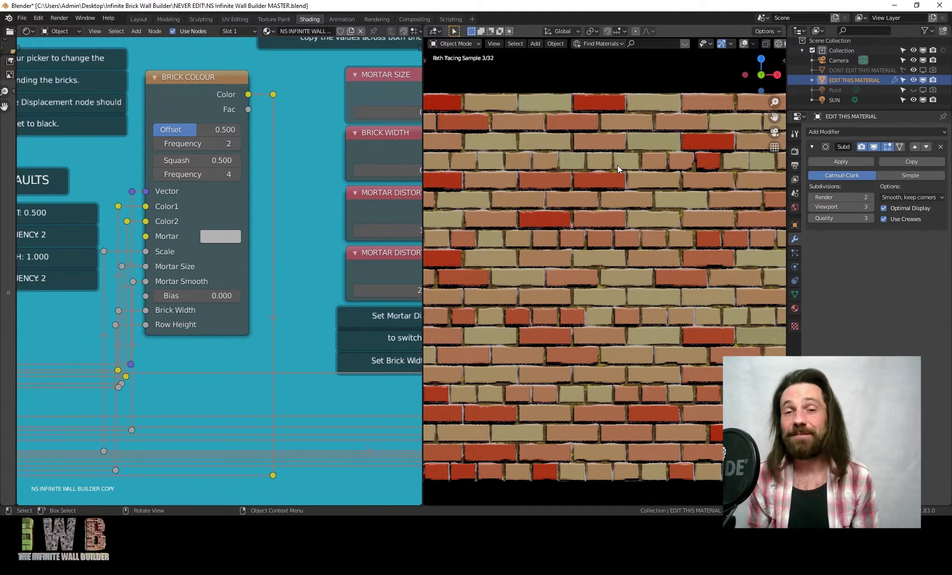
middle_click_drag(627, 171, 557, 264)
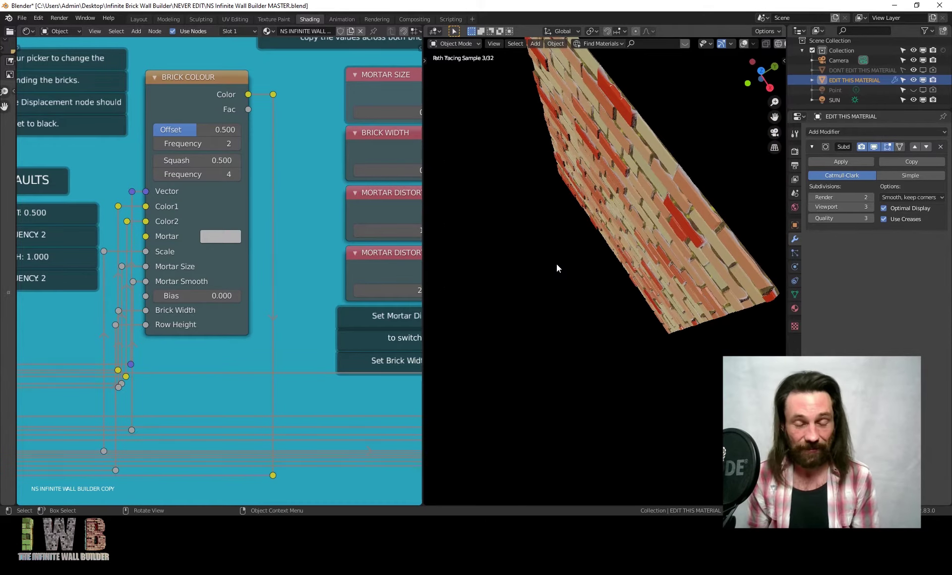
key("KP_1")
scroll(598, 225, "up", 8)
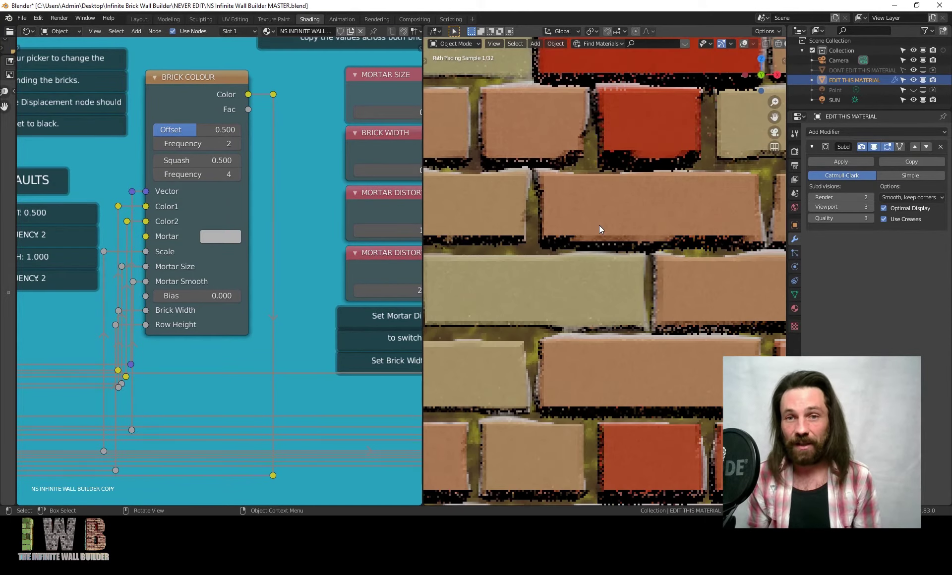
scroll(588, 228, "down", 3)
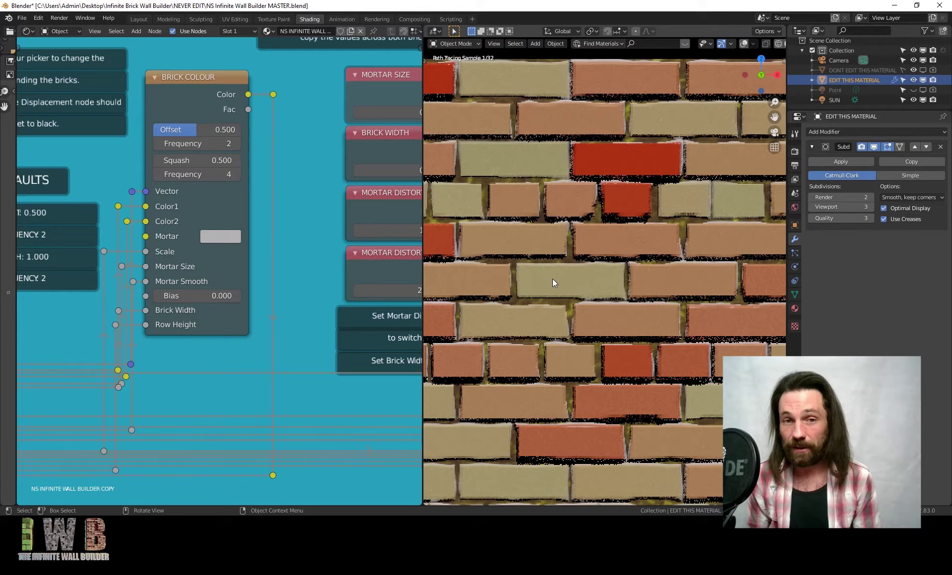
middle_click_drag(552, 278, 486, 272)
scroll(500, 278, "down", 1)
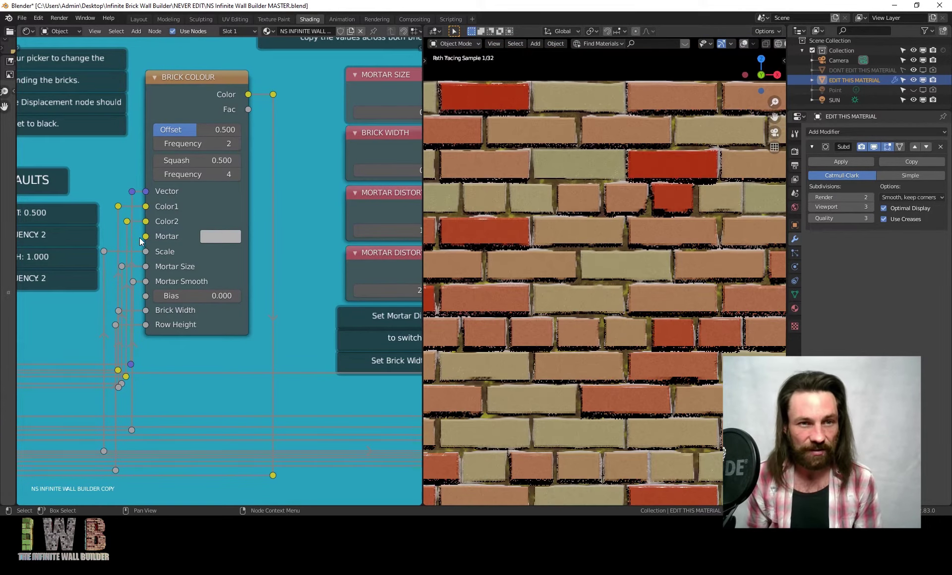
- Try a dark green Mortar colour on the Brick Colour node, with saturation 1.000 and value 0.427, and check the whole wall
left_click(217, 238)
left_click(223, 86)
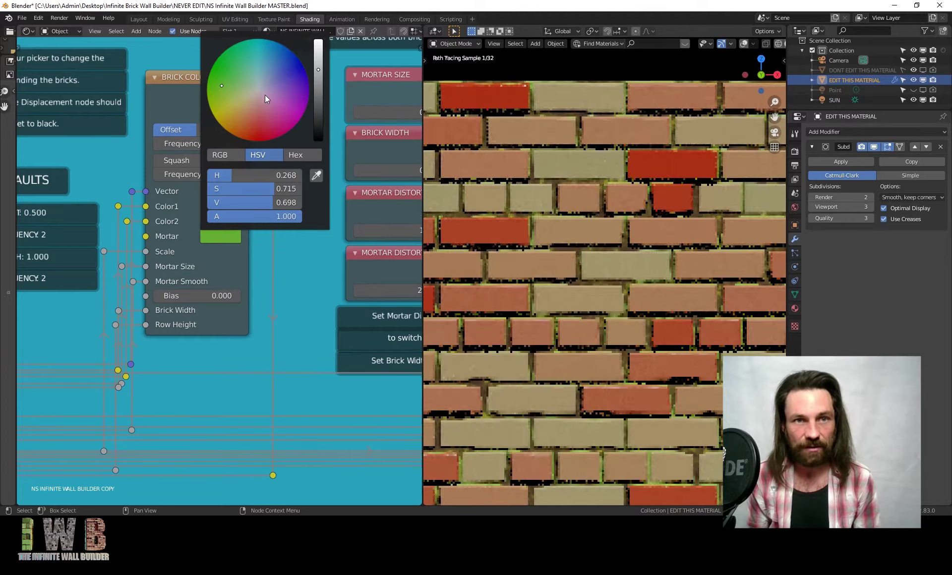
left_click(318, 124)
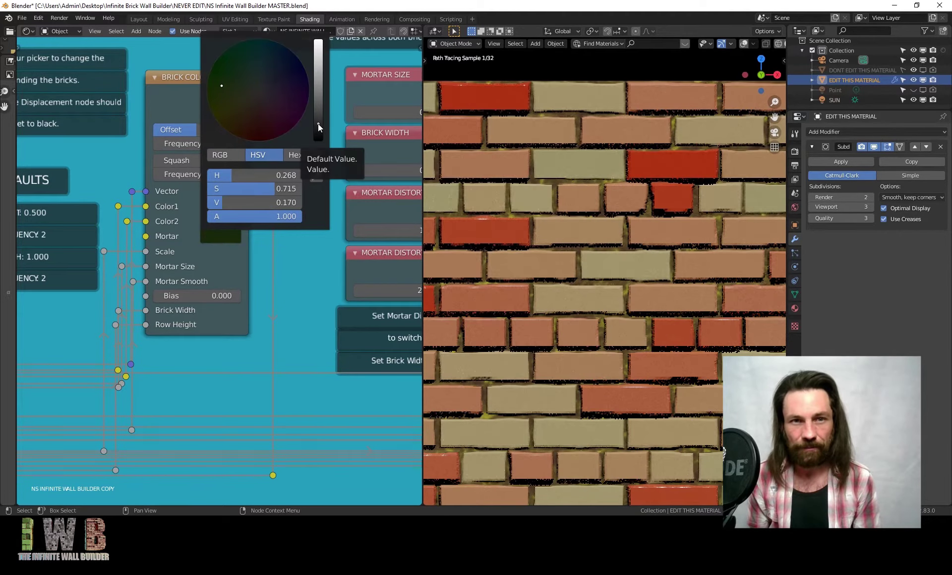
left_click_drag(317, 114, 316, 98)
left_click(219, 64)
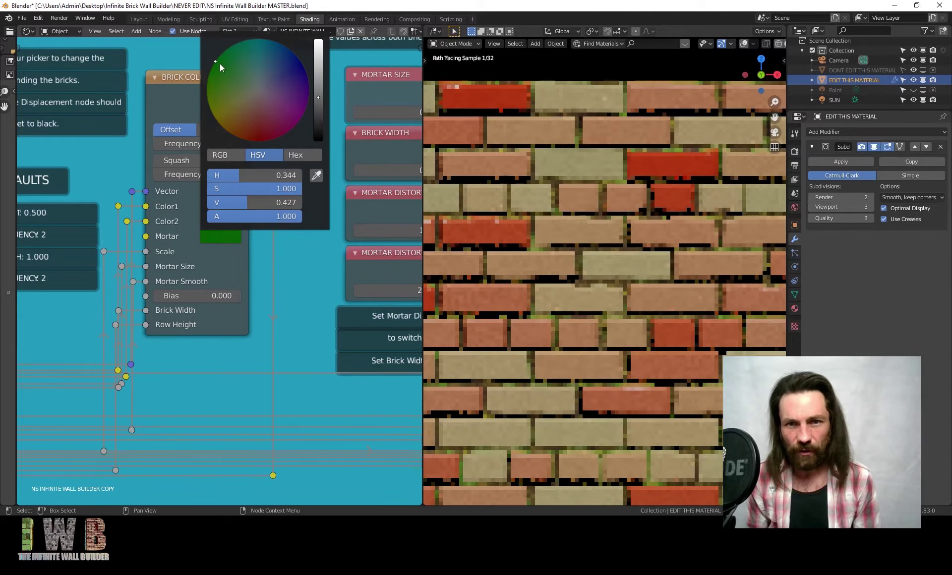
scroll(595, 364, "down", 4)
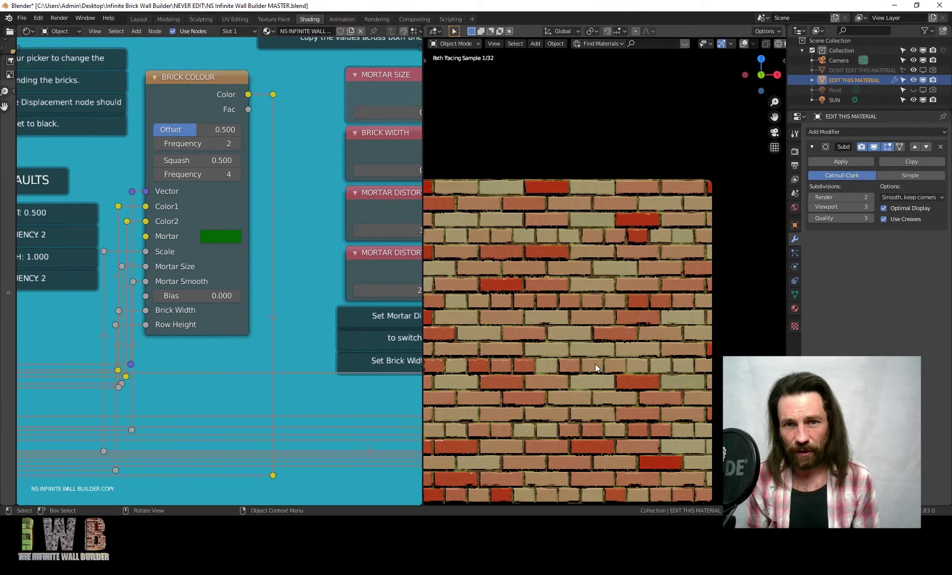
middle_click_drag(557, 396, 599, 300, "shift")
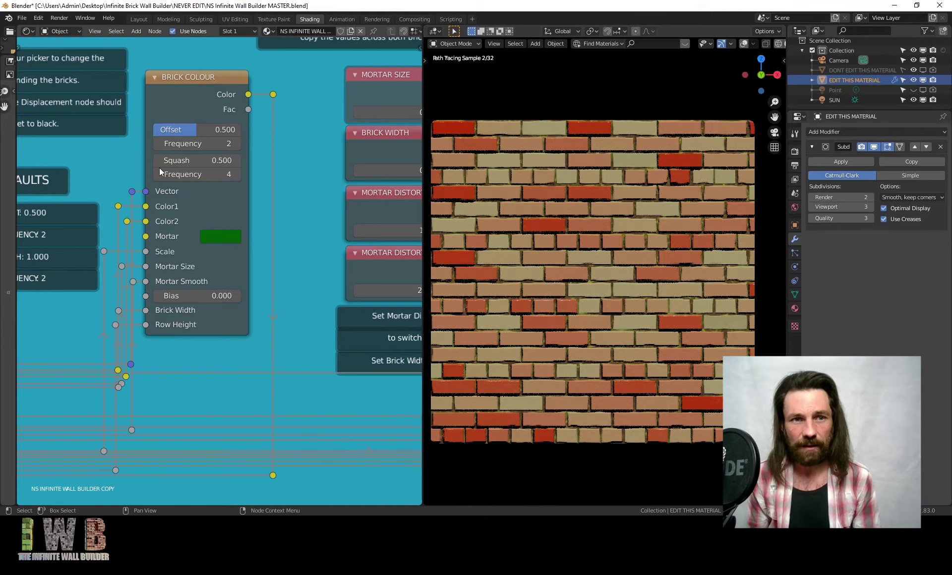
- Return the Brick Colour node's Mortar colour to black and check the wall and the Brick / Mortar Shape controls
left_click(222, 238)
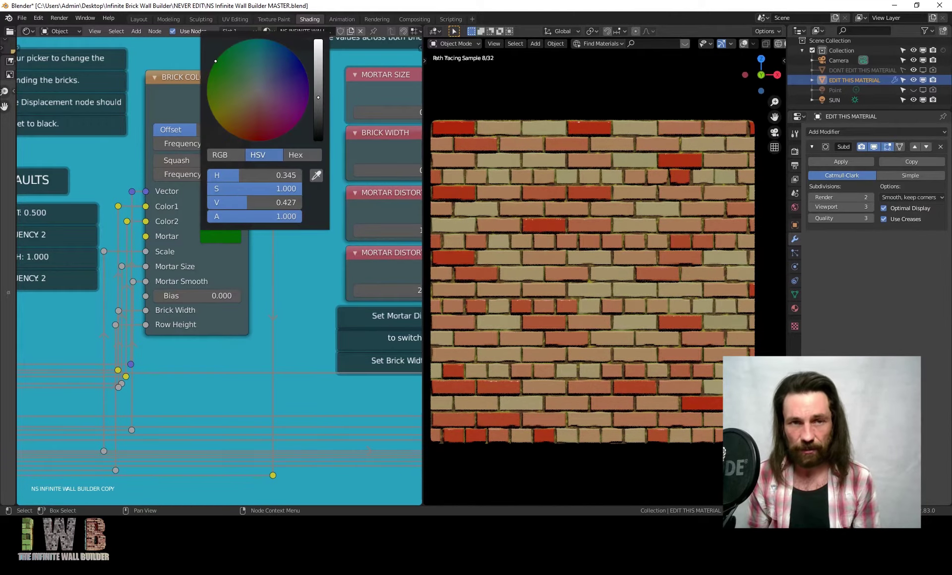
left_click_drag(318, 97, 318, 141)
scroll(622, 247, "up", 1)
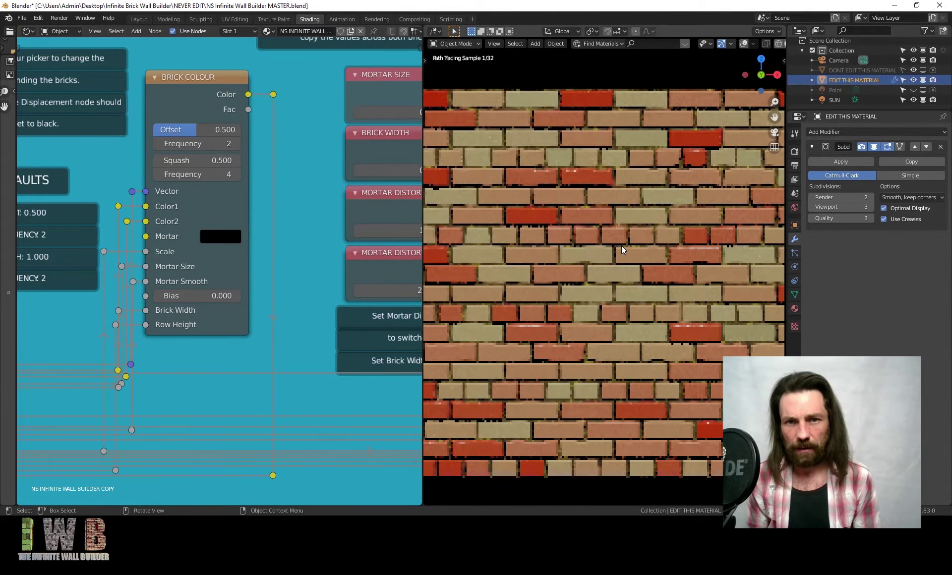
scroll(623, 250, "up", 4)
scroll(620, 251, "down", 2)
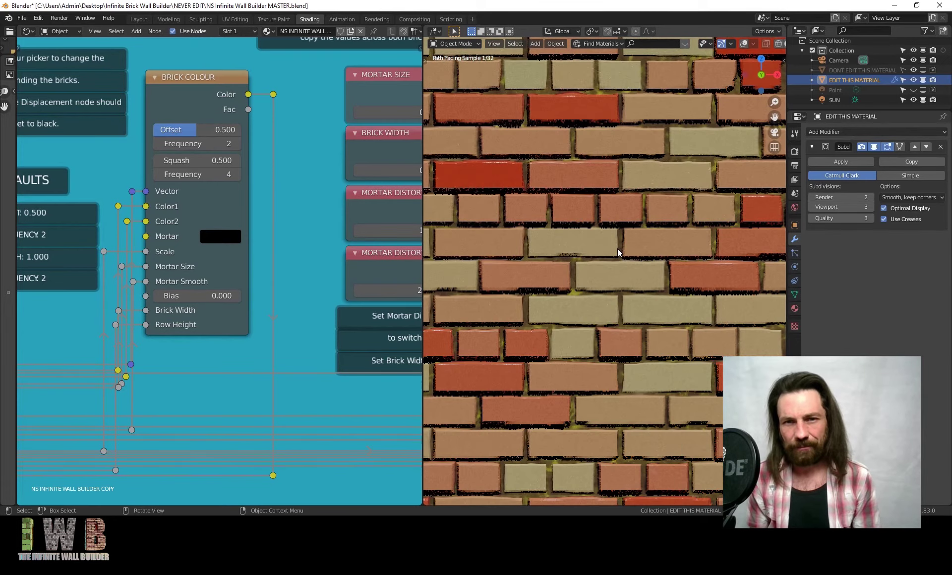
scroll(618, 252, "down", 6)
scroll(182, 233, "down", 2)
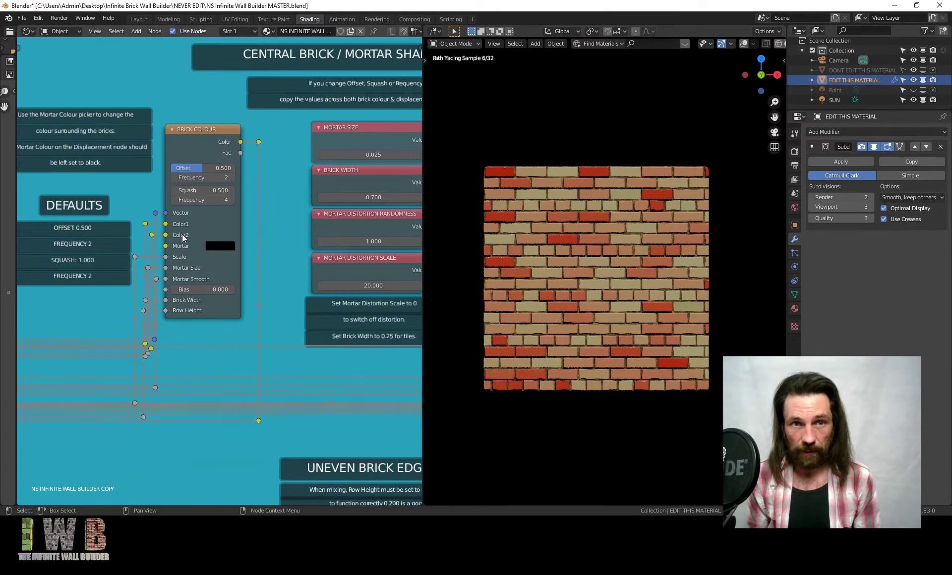
scroll(182, 234, "down", 4)
middle_click_drag(374, 241, 233, 254)
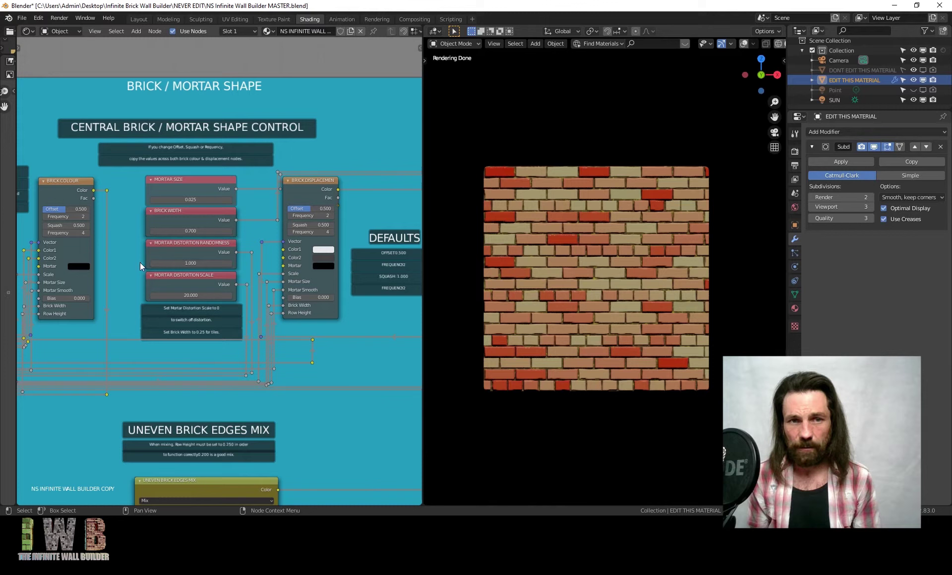
- Examine the Central Brick / Mortar Shape Control values, the Brick Displacement node, and the notes and defaults beside the Brick Colour node
scroll(321, 264, "up", 2)
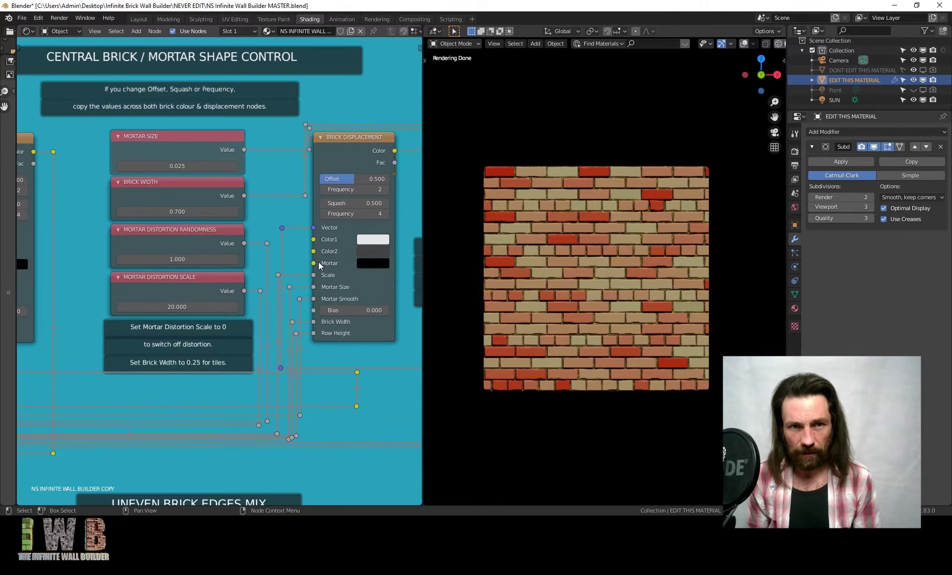
scroll(320, 257, "down", 2)
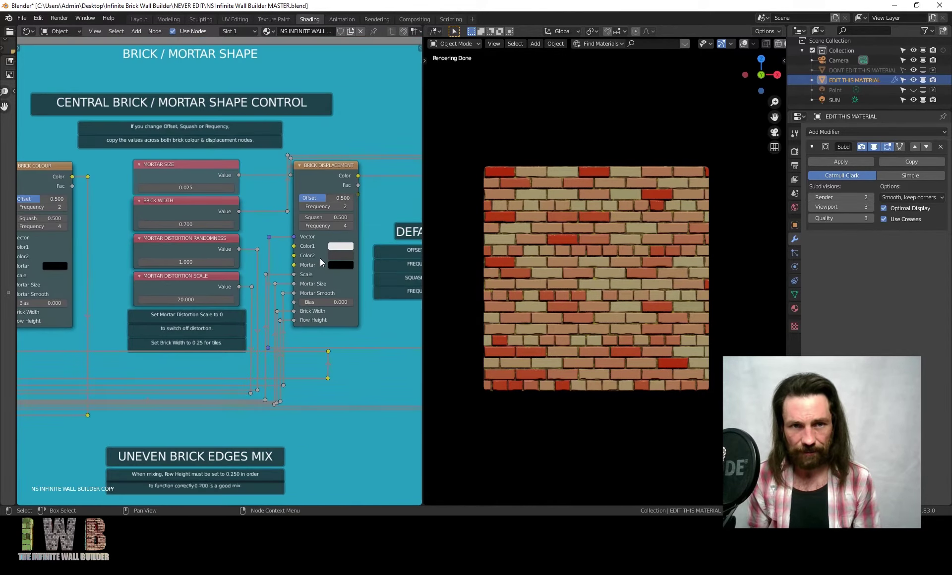
middle_click_drag(288, 274, 315, 274)
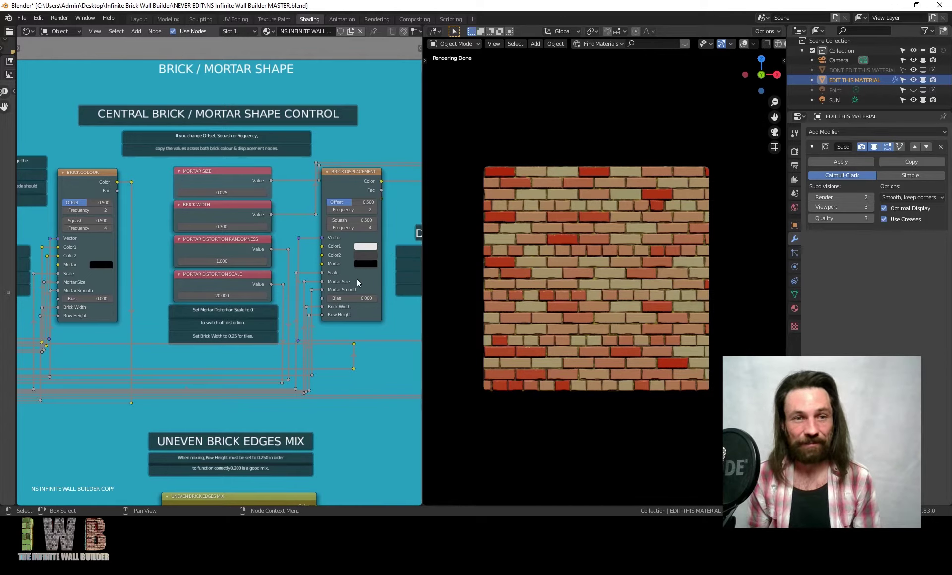
scroll(223, 288, "down", 7)
middle_click_drag(197, 317, 216, 281)
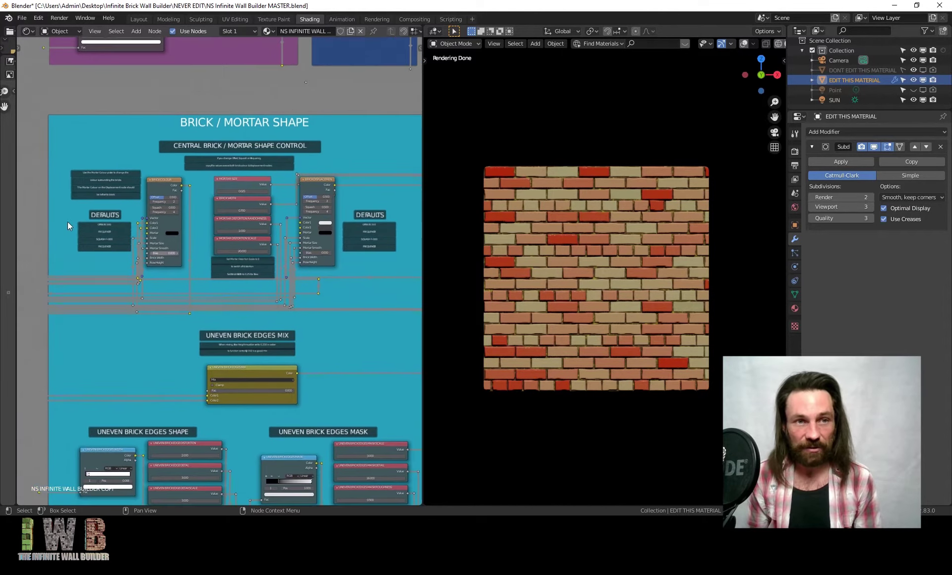
scroll(68, 222, "up", 6)
middle_click_drag(62, 202, 191, 218)
scroll(210, 246, "up", 1)
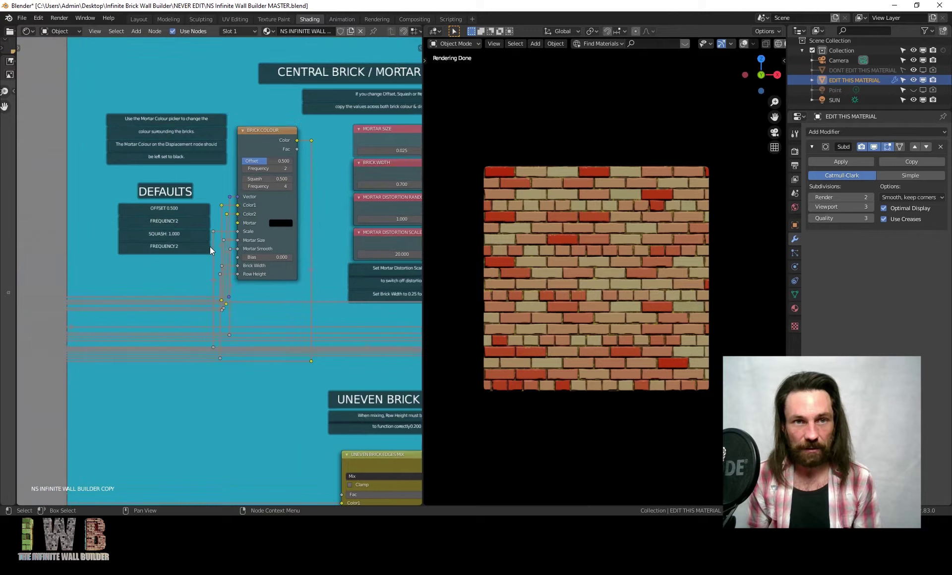
scroll(210, 246, "up", 2)
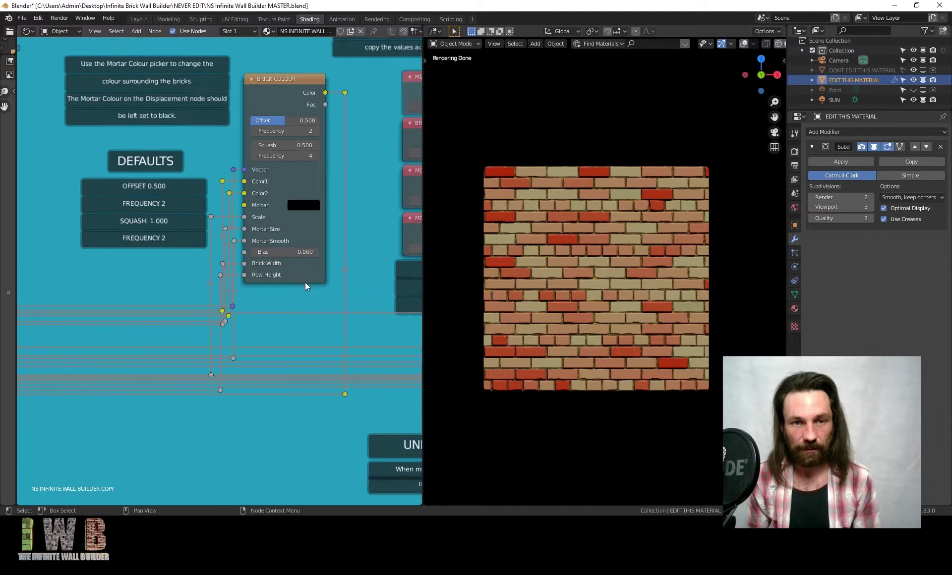
- Examine the shape of the brick edges on the wall up close and from further back, alongside the Uneven Brick Edges sections
scroll(304, 282, "down", 3)
middle_click_drag(386, 387, 268, 273)
scroll(592, 271, "up", 5)
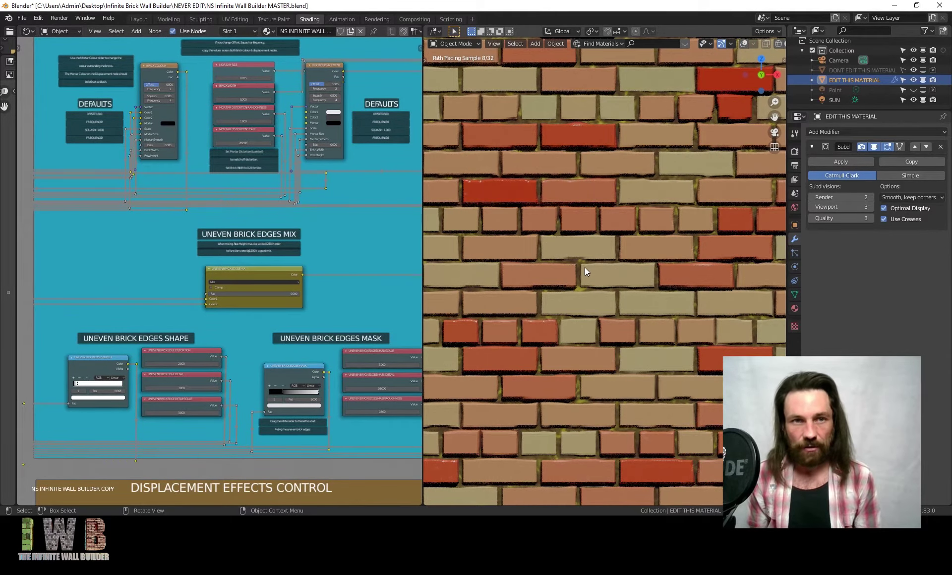
middle_click_drag(267, 92, 263, 174)
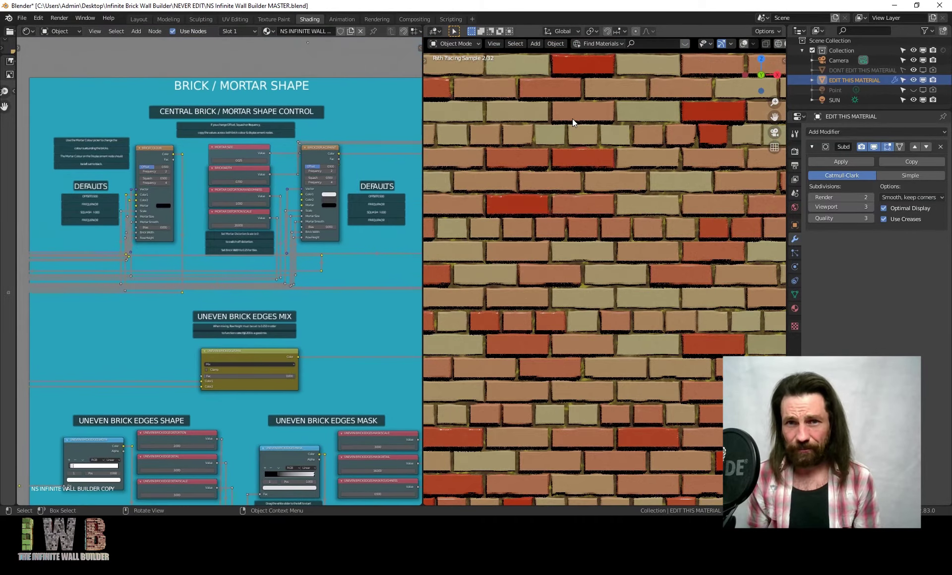
scroll(572, 118, "up", 3)
scroll(561, 307, "down", 2)
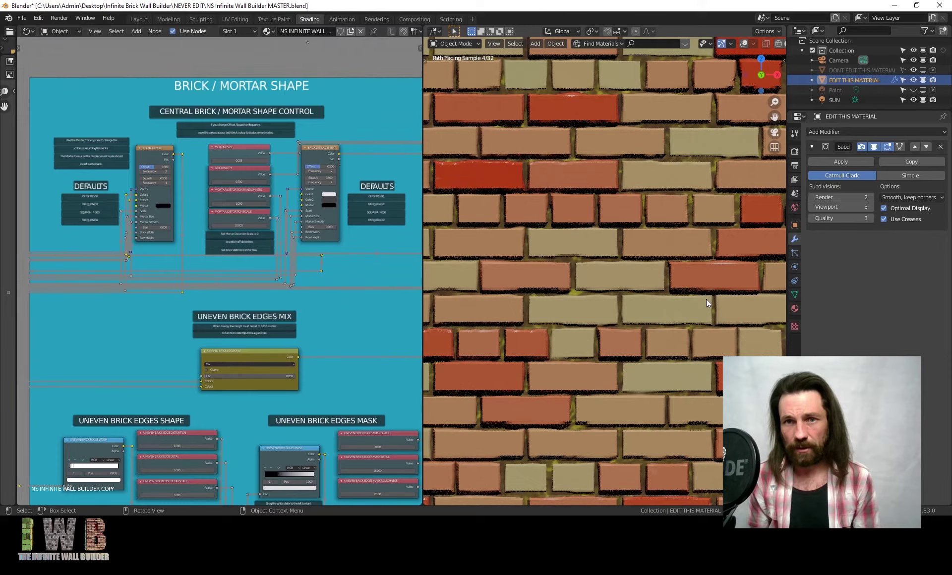
scroll(575, 177, "down", 1)
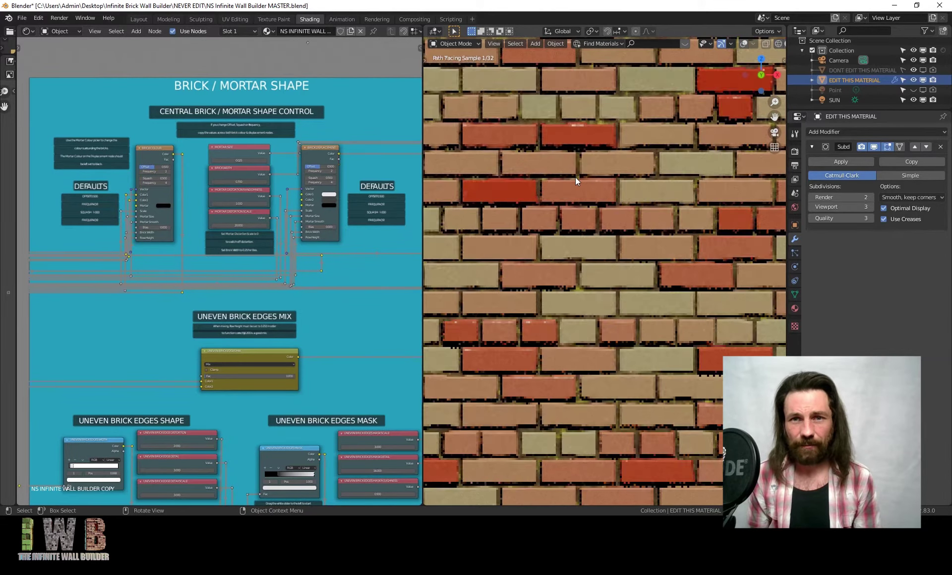
scroll(636, 153, "down", 2)
- Set the Fac of the Uneven Brick Edges Mix node to 1.000
middle_click_drag(306, 307, 277, 219)
scroll(252, 295, "up", 1)
scroll(232, 275, "up", 1)
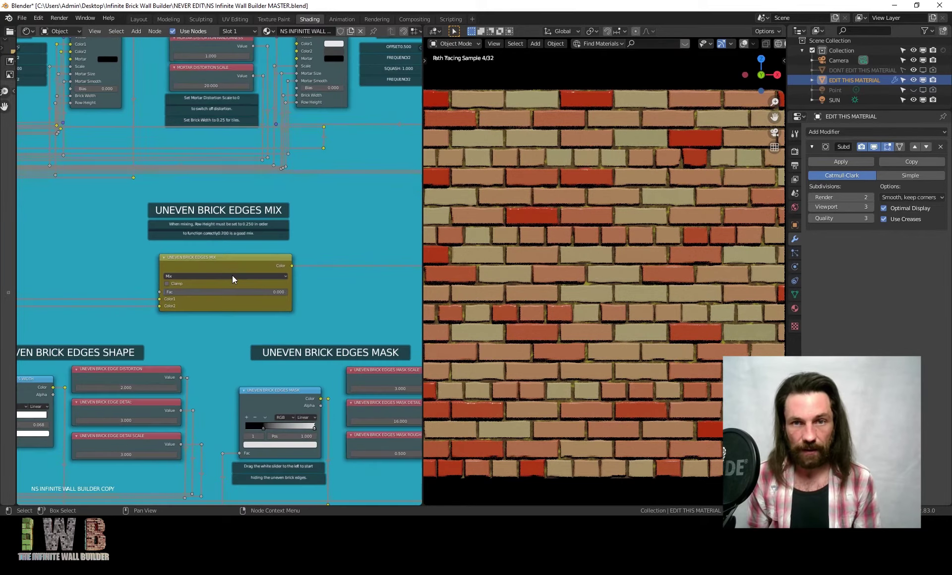
scroll(570, 254, "down", 1)
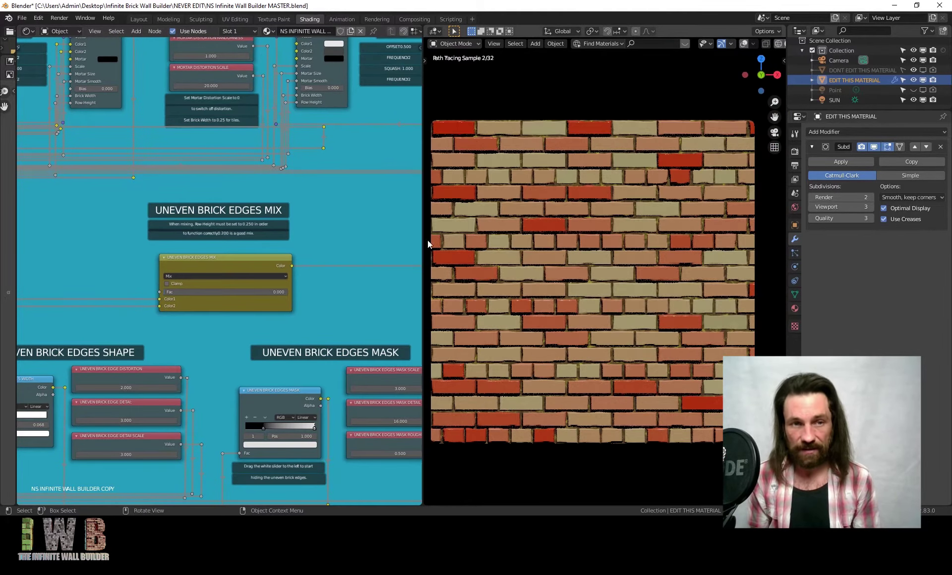
scroll(249, 369, "down", 1)
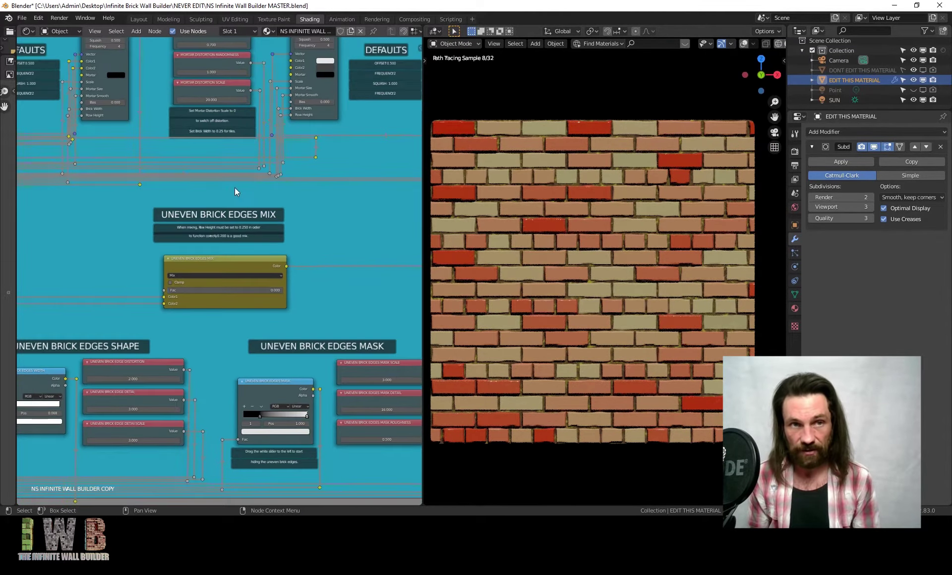
scroll(245, 310, "up", 1)
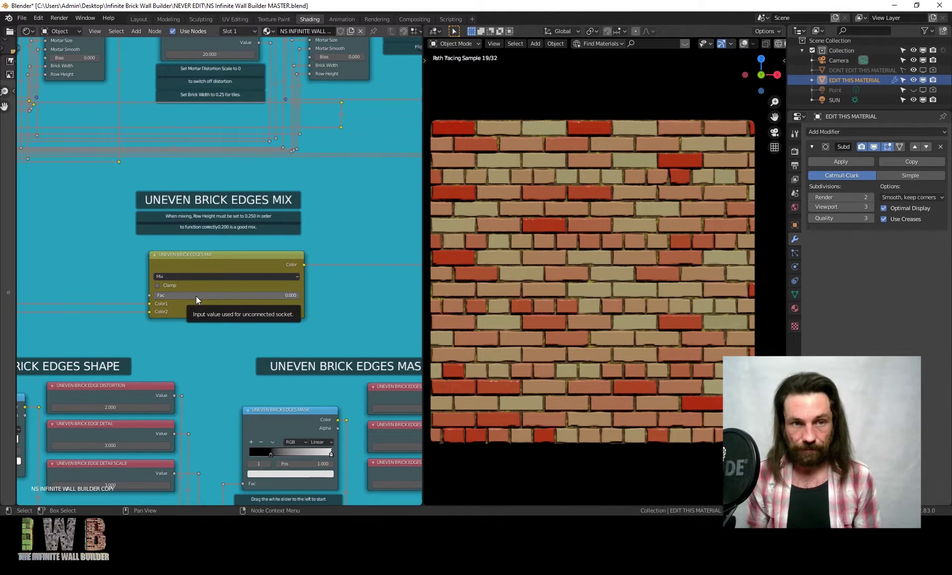
left_click_drag(196, 297, 342, 296)
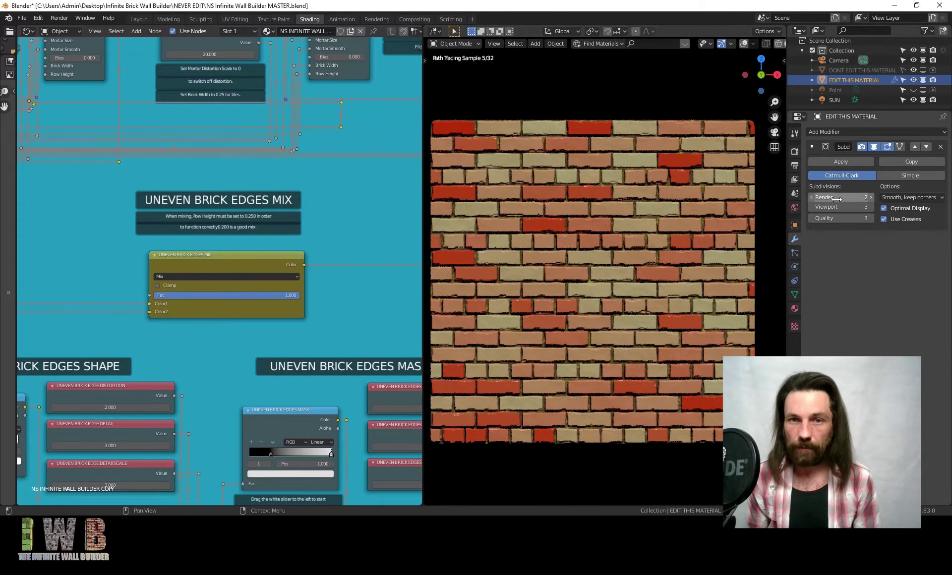
- Set the Subdivision modifier's Viewport level to 4 while viewing the brick edges up close
scroll(750, 217, "up", 4)
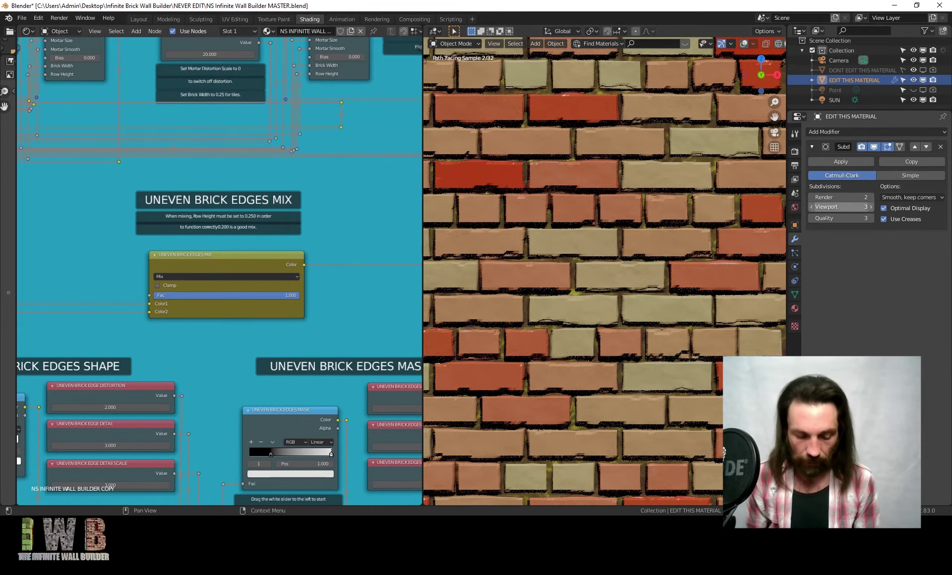
left_click(841, 205)
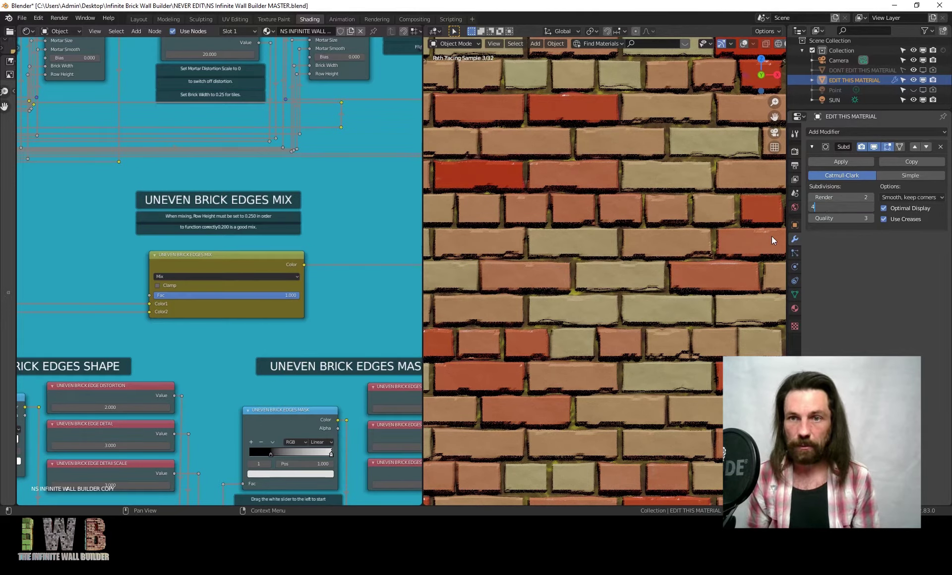
key("Return")
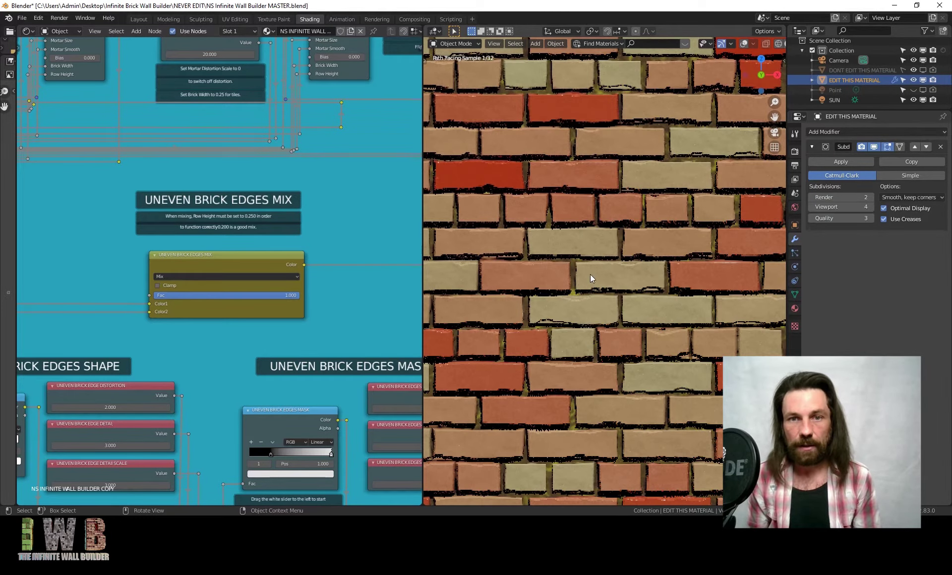
- Move the black stop of the Uneven Brick Edges Mask colour ramp to position 0.868 and check the wall's brick edges
scroll(330, 350, "down", 2)
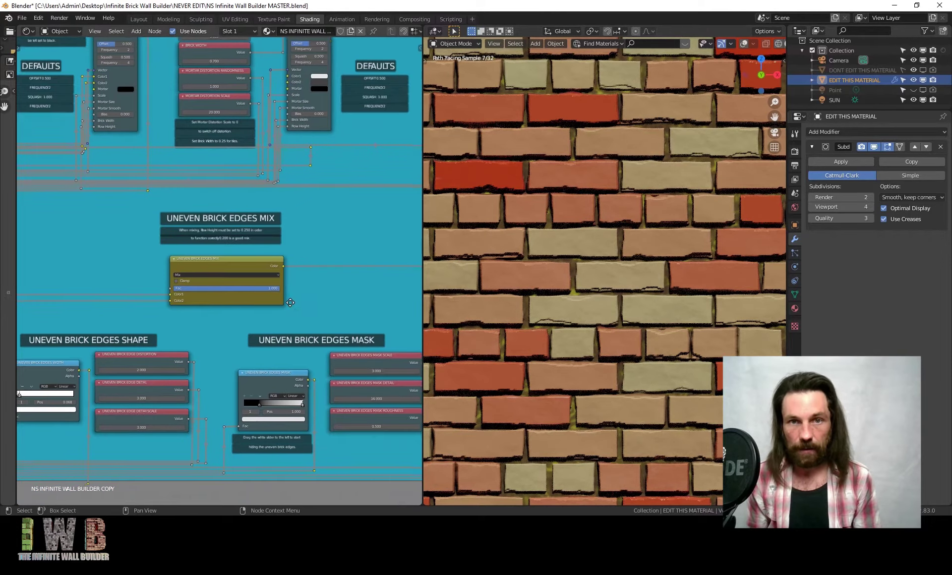
middle_click_drag(218, 343, 297, 301)
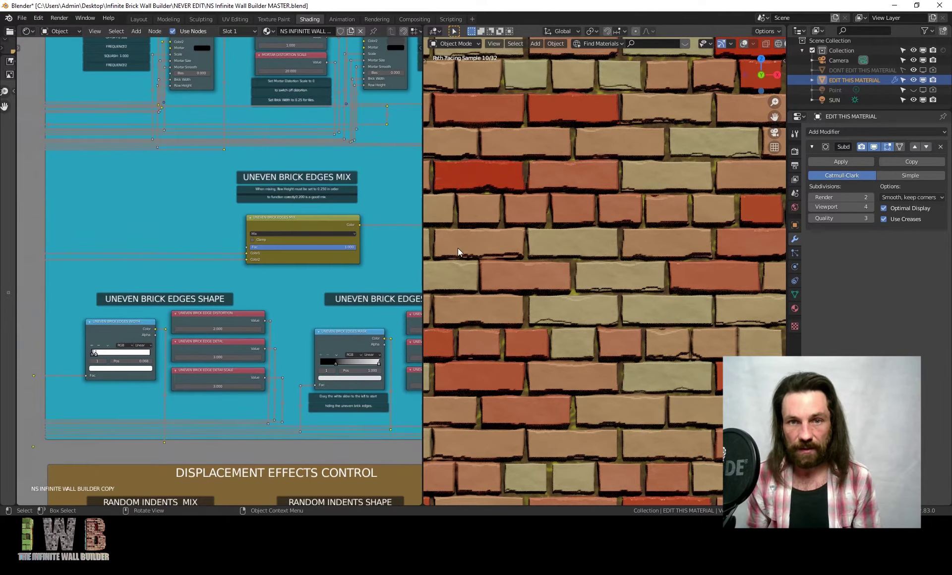
middle_click_drag(318, 347, 231, 299)
scroll(231, 299, "up", 6)
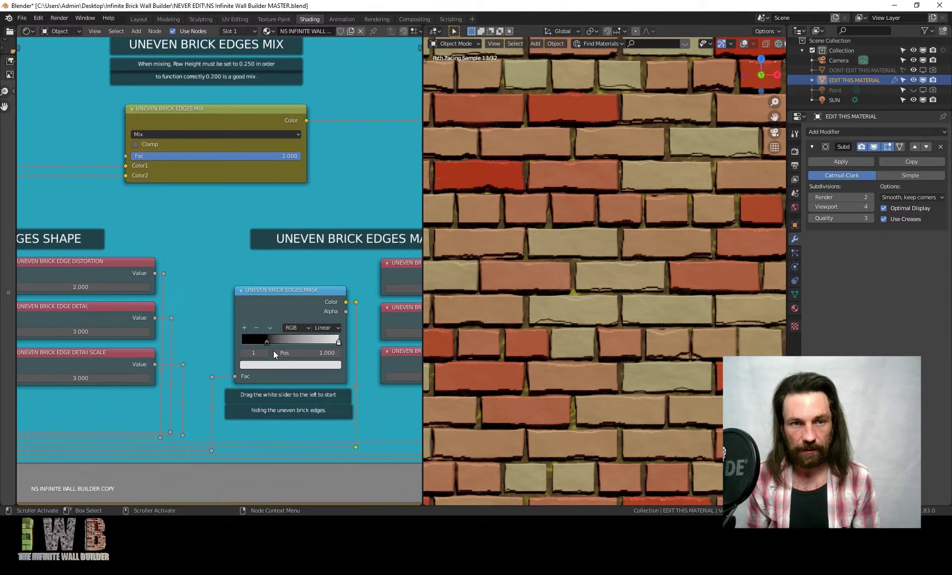
left_click(268, 342)
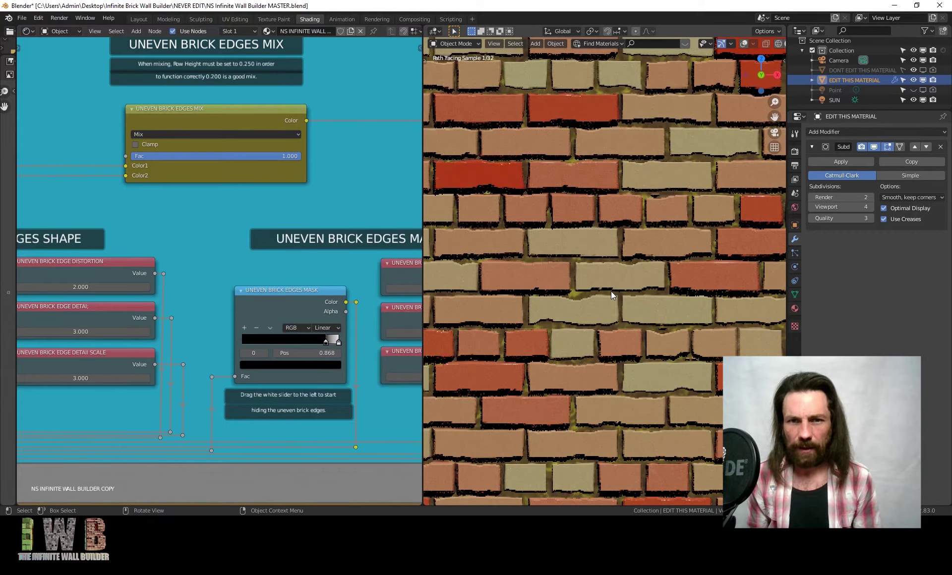
scroll(611, 291, "down", 4)
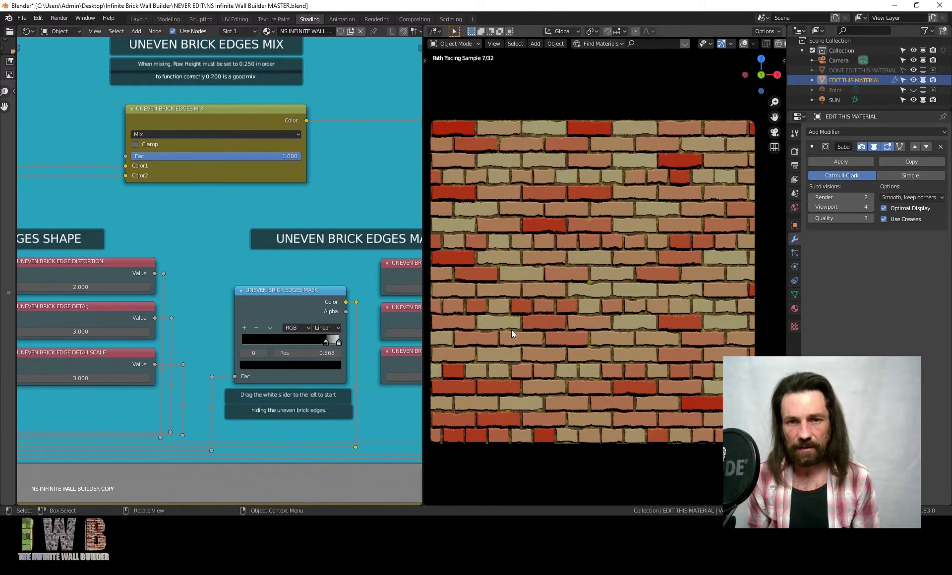
scroll(504, 331, "up", 4)
middle_click_drag(502, 346, 559, 285, "shift")
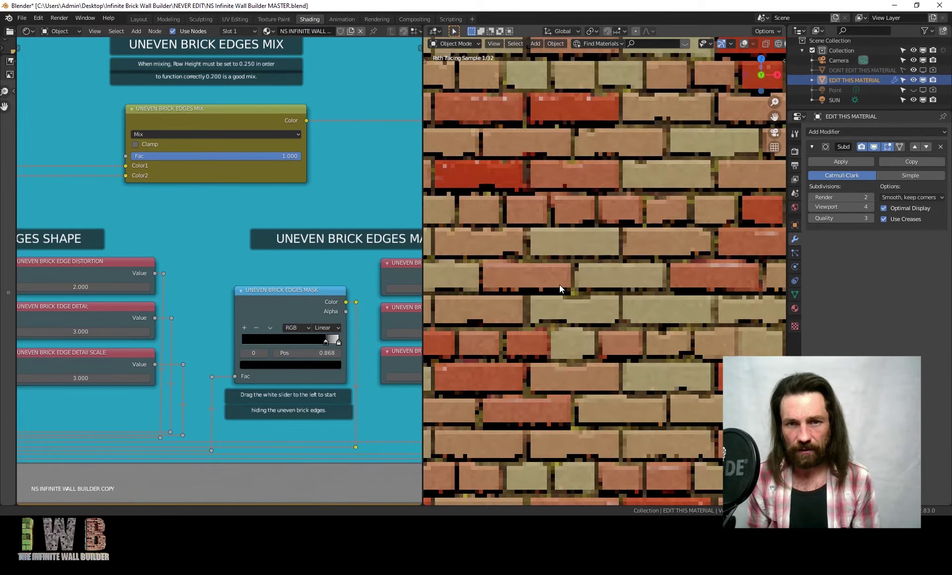
- Set the Uneven Brick Edge Distortion value to 4.000 and check the brick edges up close
middle_click_drag(99, 291, 160, 286)
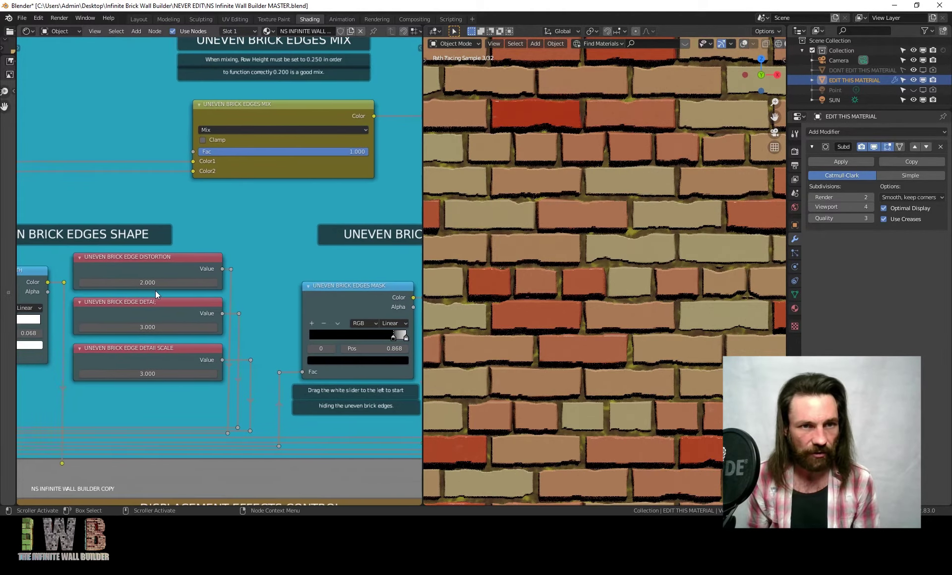
scroll(155, 290, "up", 1)
left_click(159, 283)
type("4")
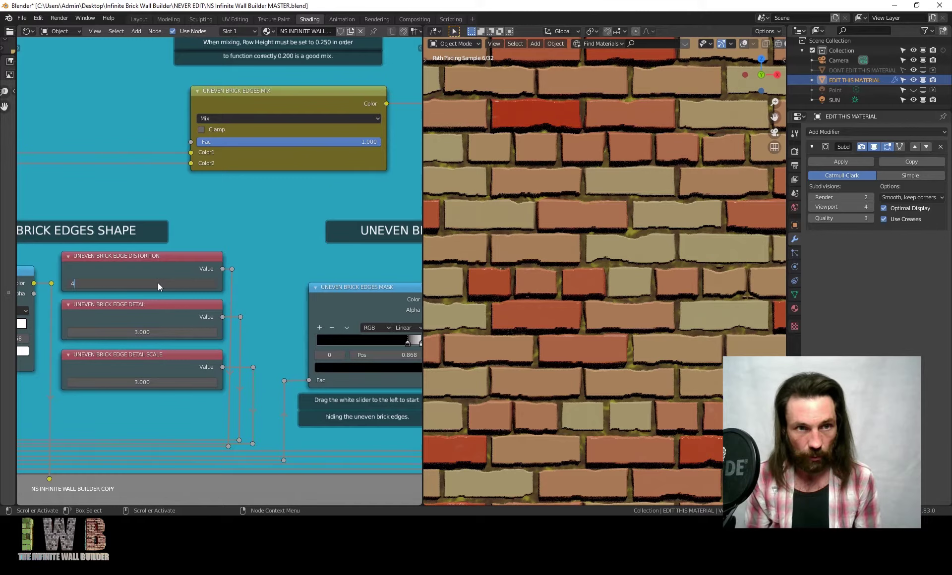
key("Return")
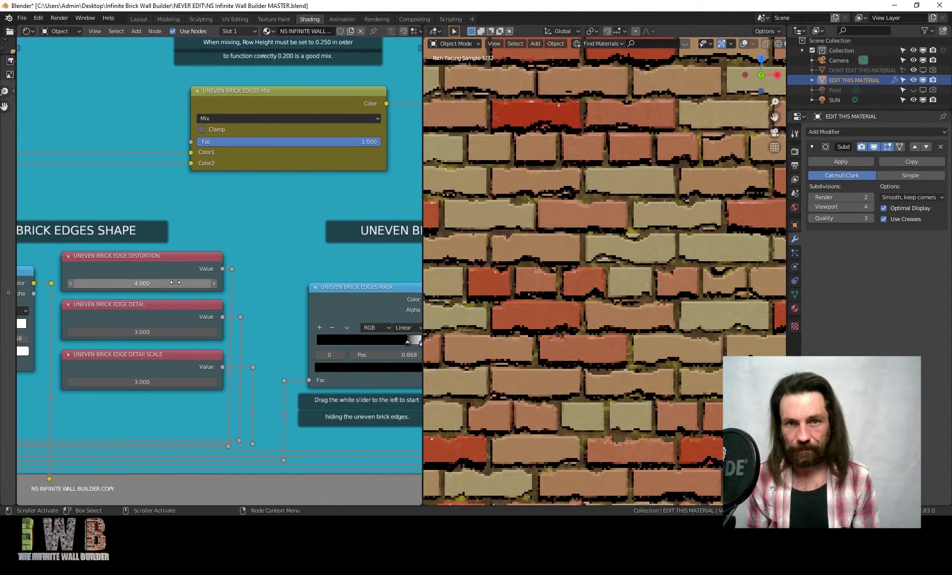
scroll(598, 242, "down", 4)
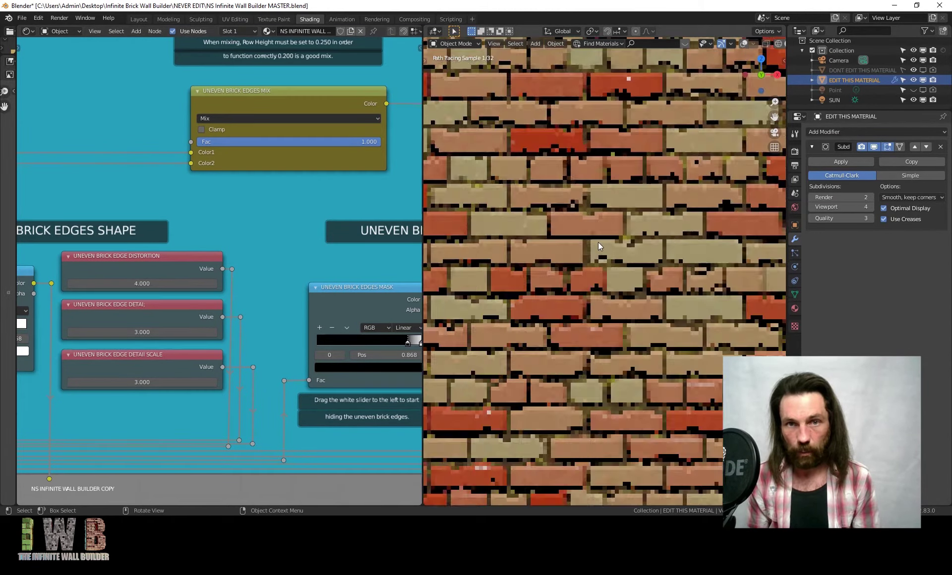
scroll(567, 271, "up", 6)
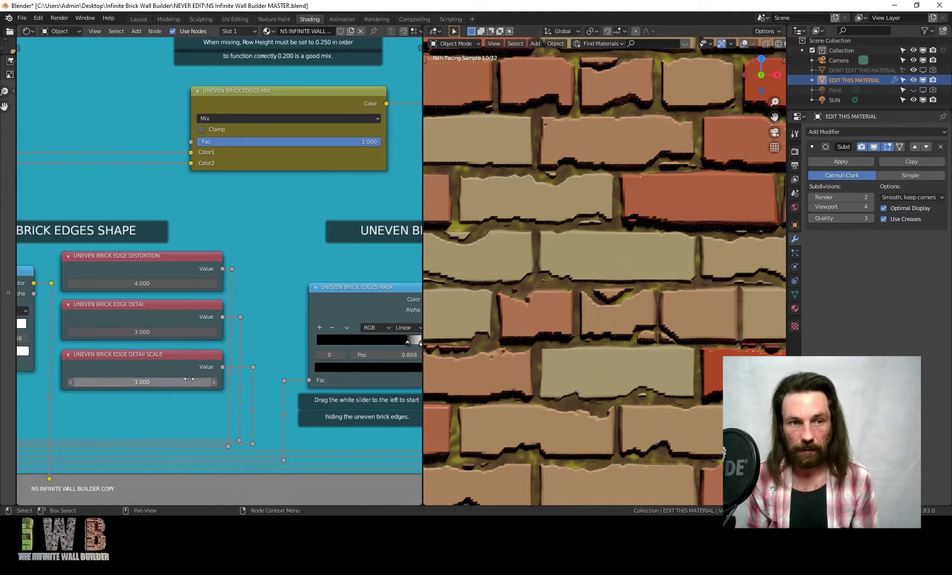
- Set the Uneven Brick Edge Detail Scale to 1.000 and check the whole wall and individual bricks
left_click(184, 379)
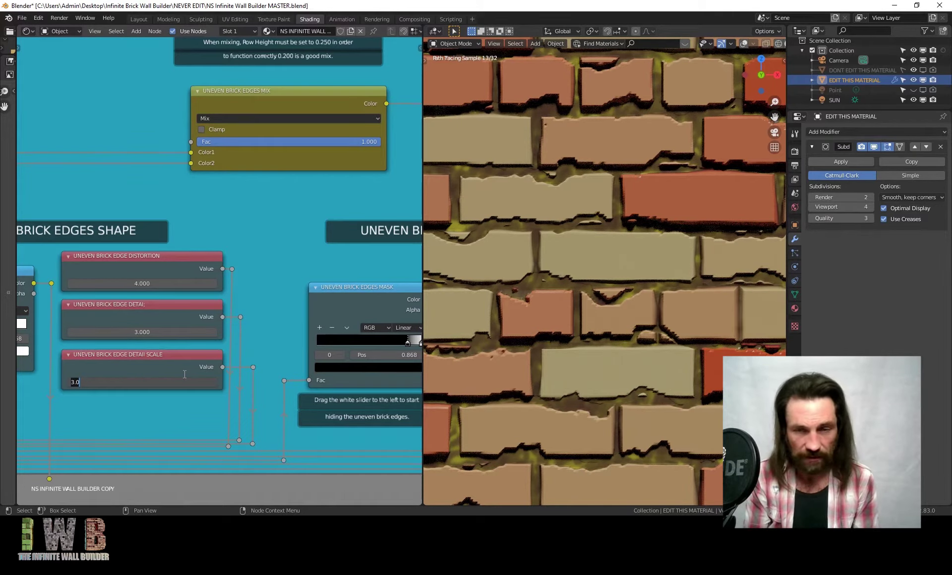
type("1")
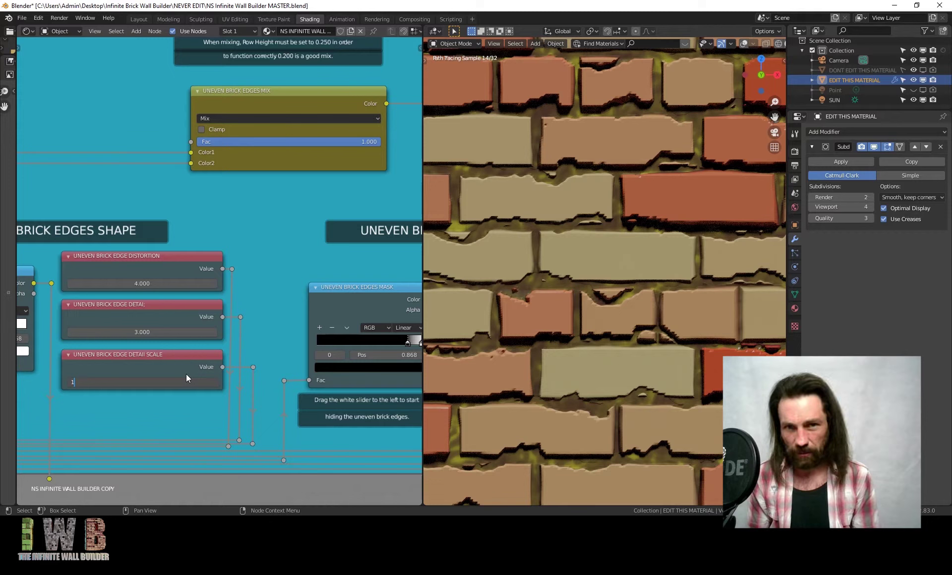
key("Return")
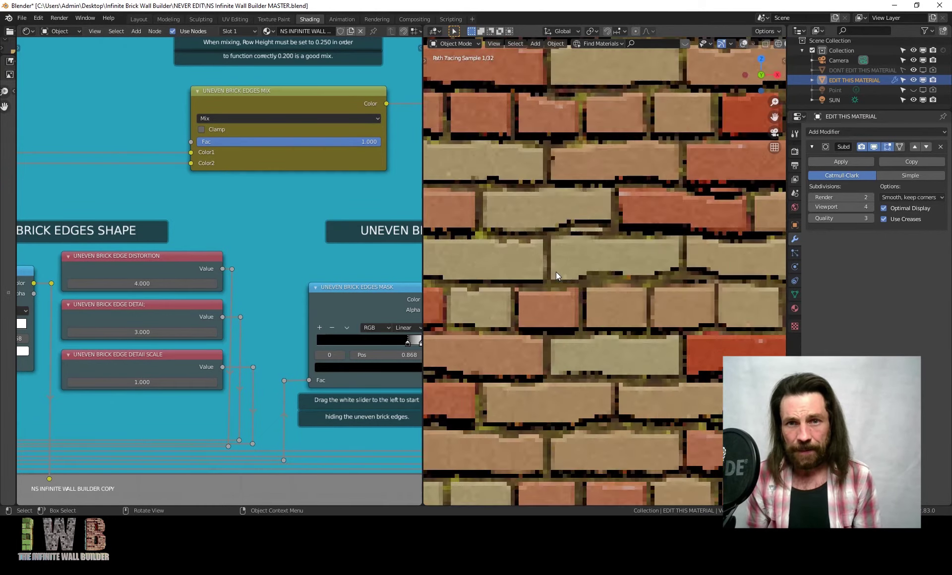
scroll(556, 271, "down", 4)
scroll(550, 269, "down", 2)
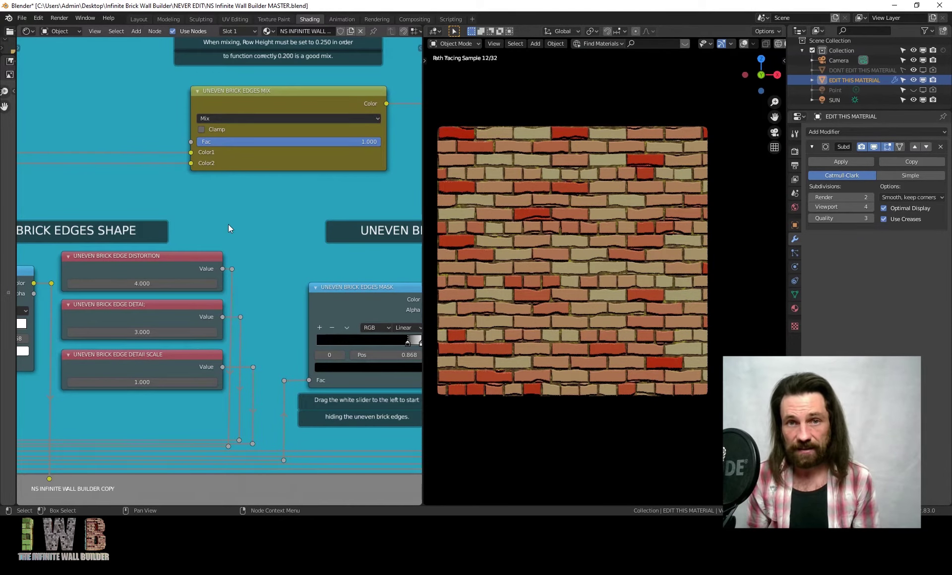
scroll(503, 220, "up", 8)
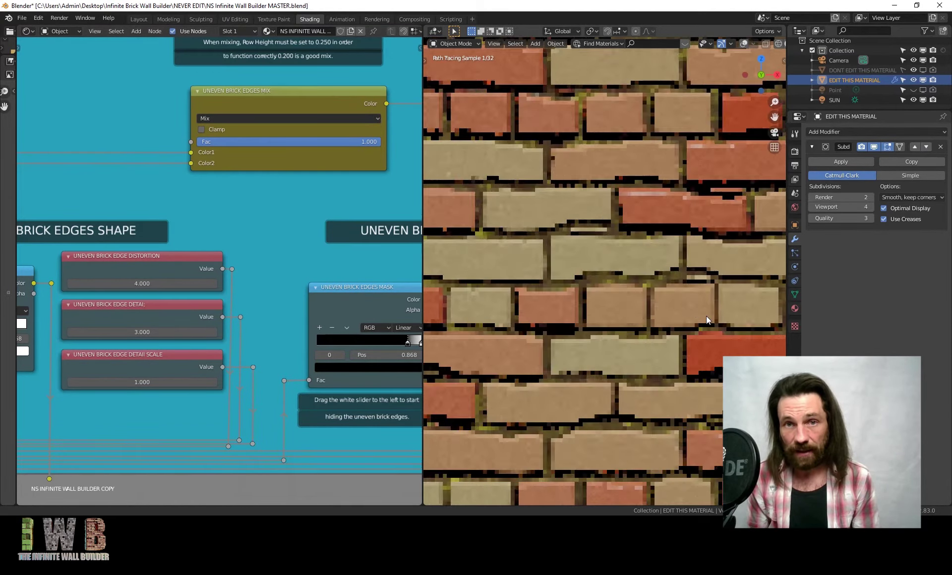
middle_click_drag(706, 316, 727, 325, "shift")
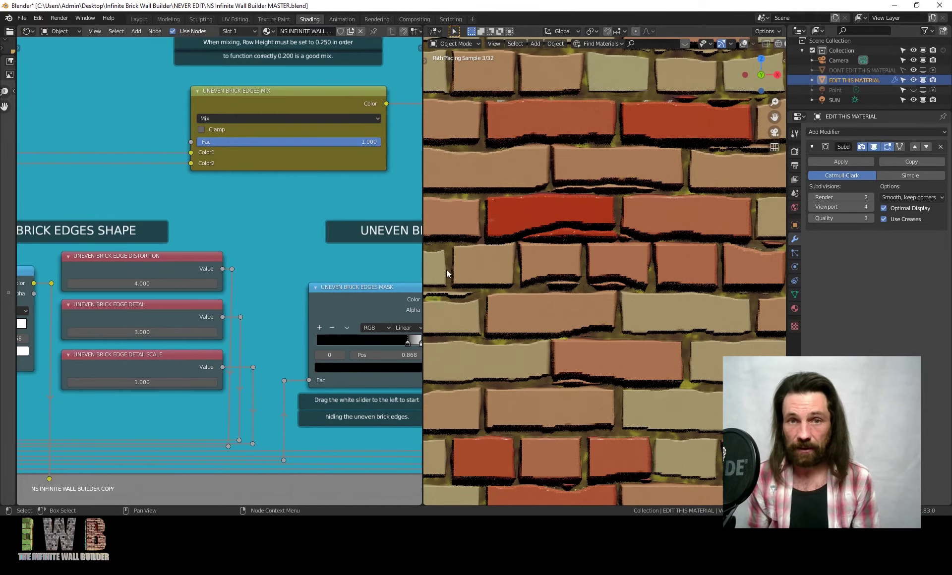
- Move the white stop of the Uneven Brick Edges Width colour ramp to position 0.014
scroll(193, 326, "down", 2)
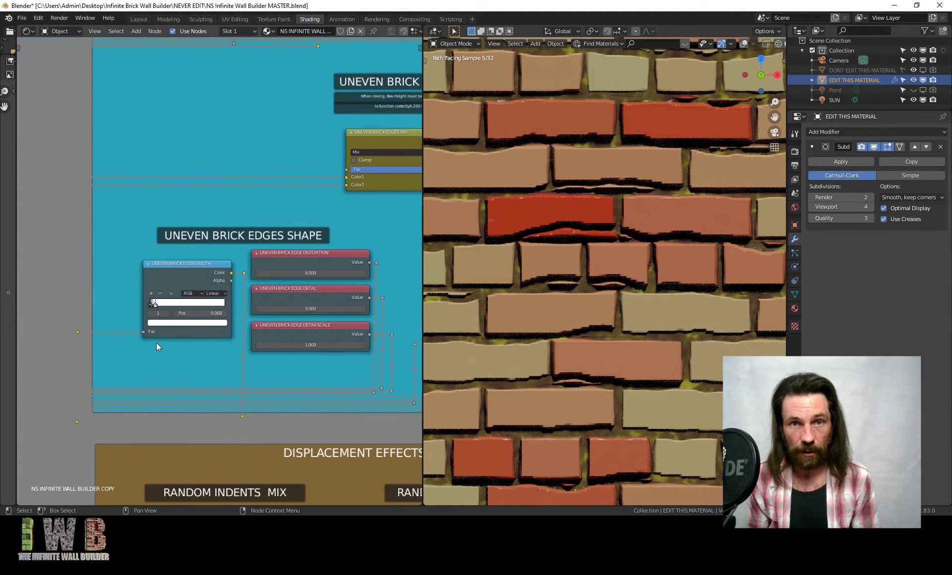
scroll(156, 343, "up", 3)
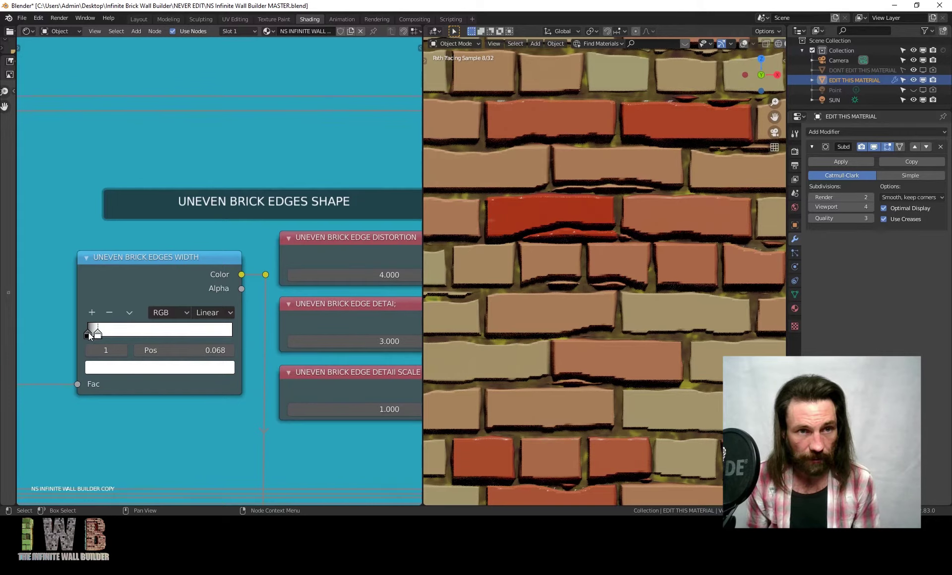
left_click_drag(89, 336, 89, 337)
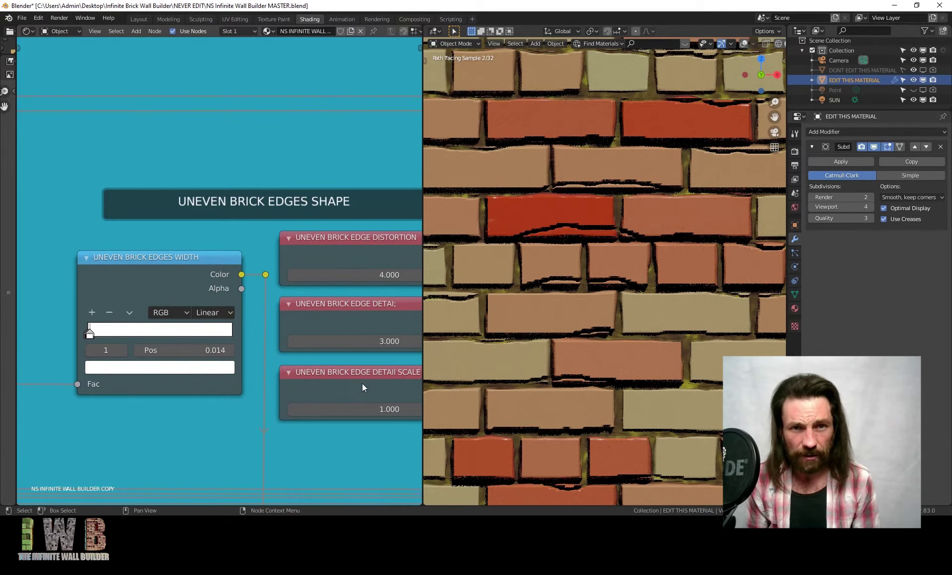
- Try an Uneven Brick Edge Distortion of 3.000, reduce it to 2.000, and check a wider area of the wall
left_click(373, 276)
type("3")
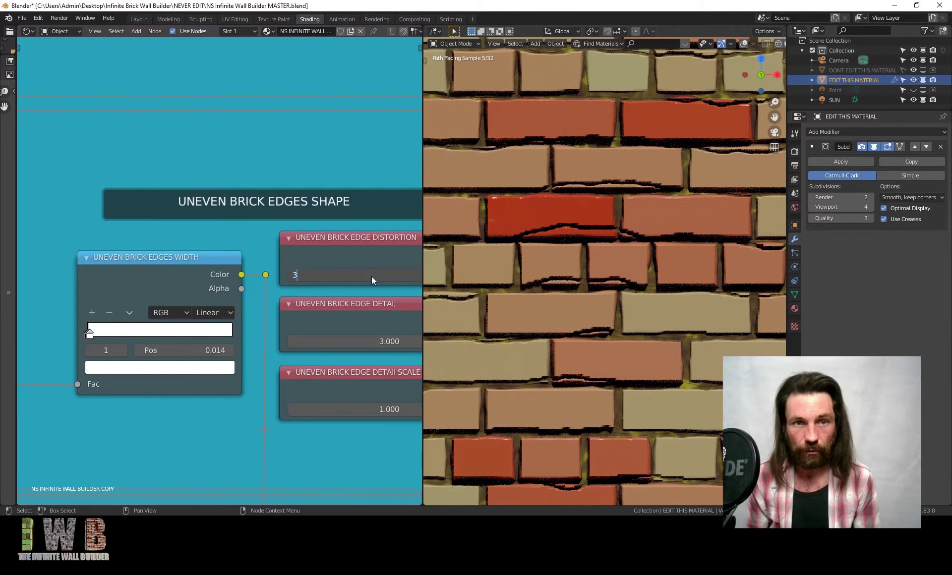
key("Return")
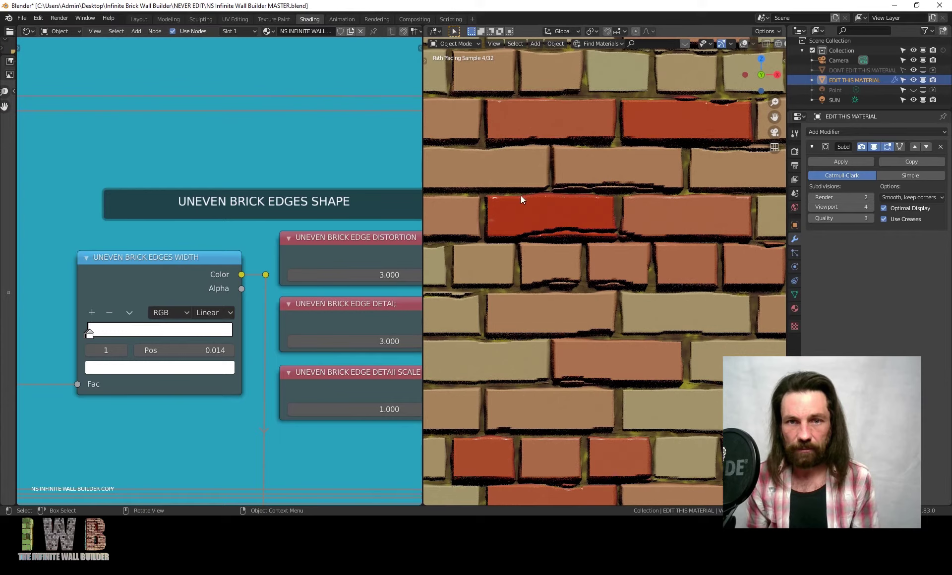
left_click(367, 280)
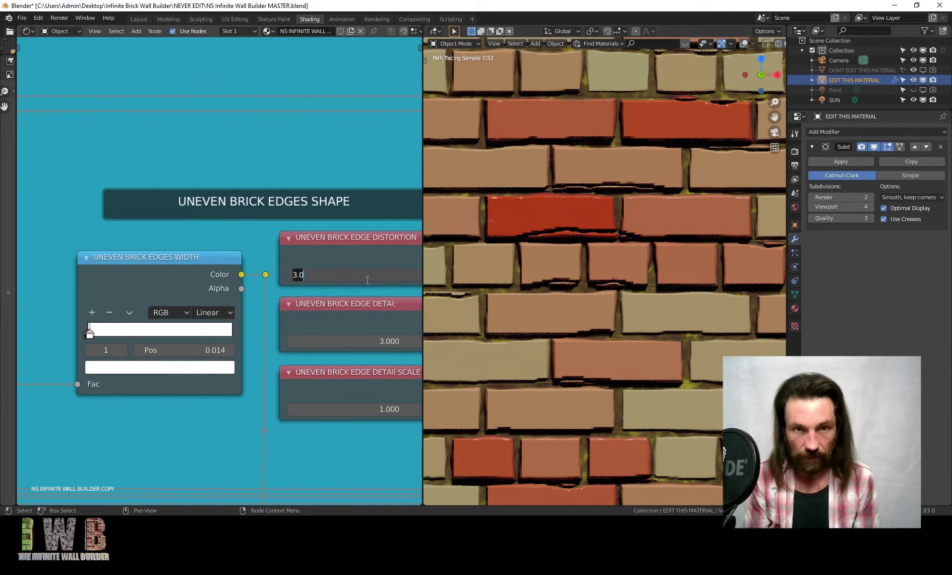
type("2")
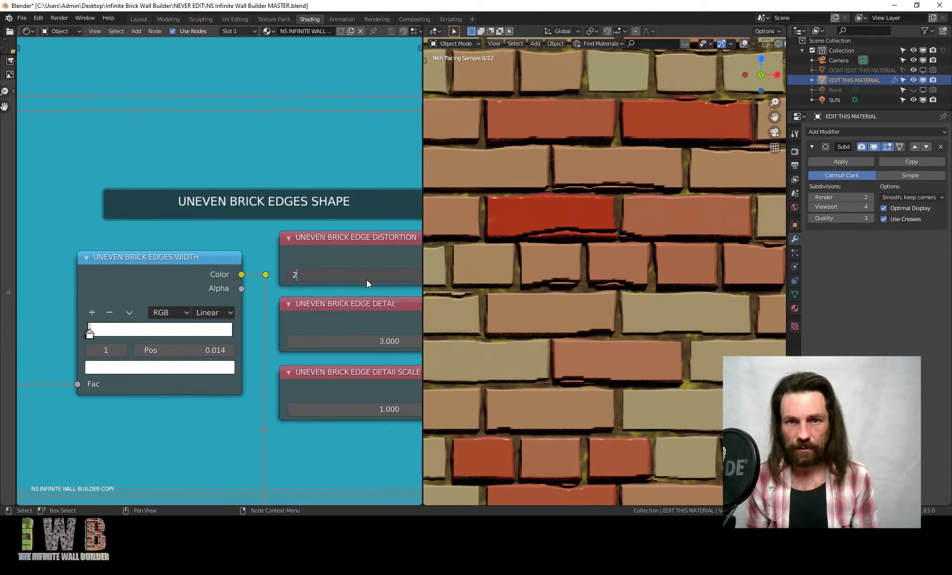
key("Return")
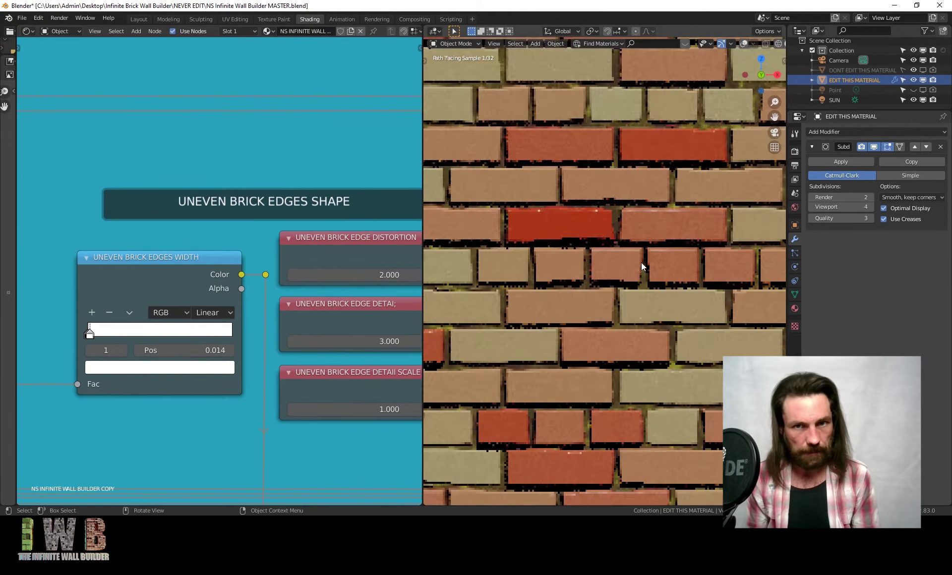
scroll(642, 264, "down", 4)
middle_click_drag(637, 316, 582, 212, "shift")
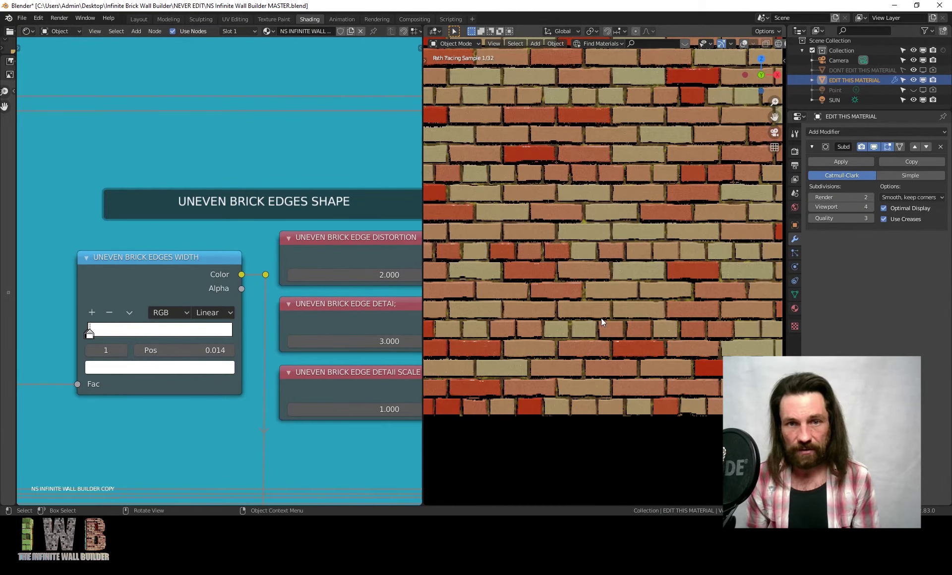
- Set the Uneven Brick Edge Detail Scale to 3.000 and check the whole wall and the brick edges up close
left_click(297, 409)
type("3")
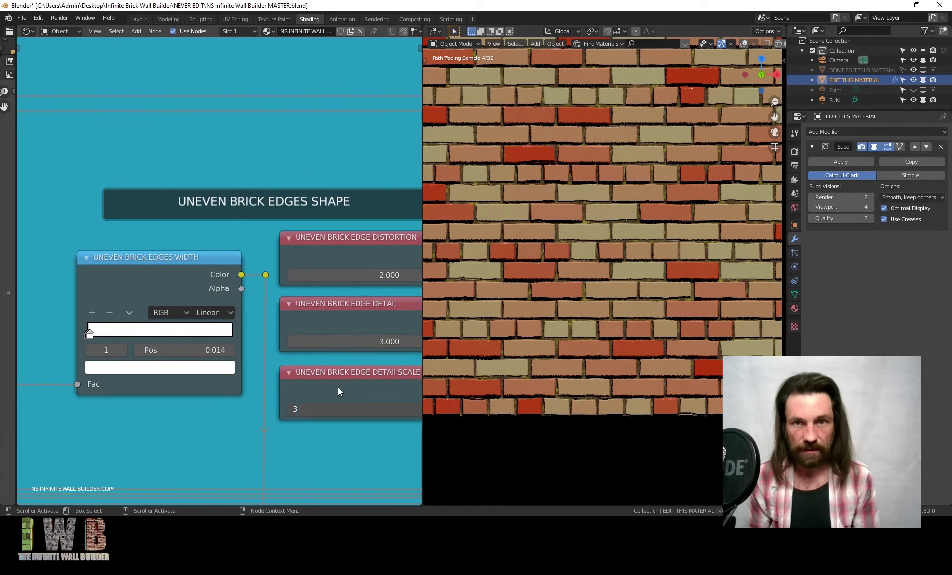
key("Return")
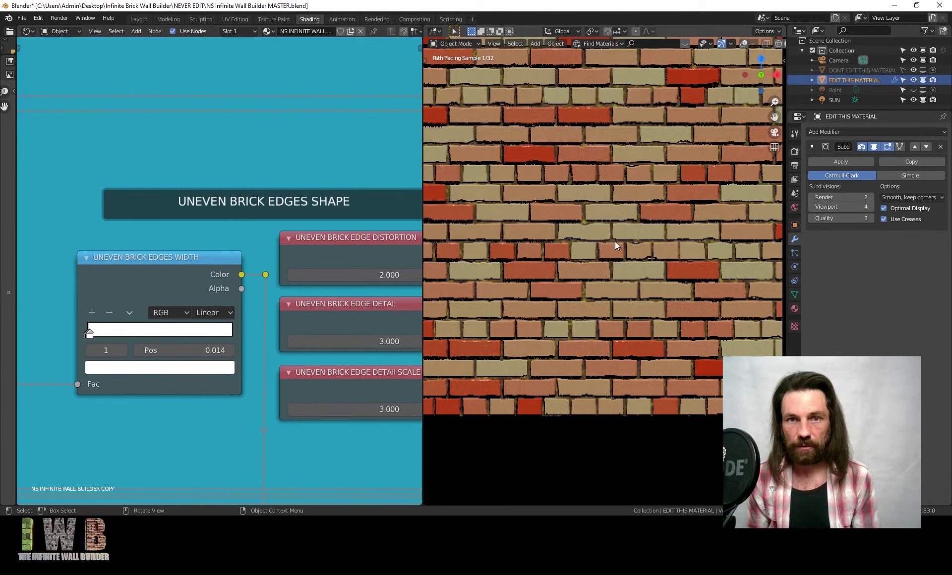
scroll(570, 230, "down", 3)
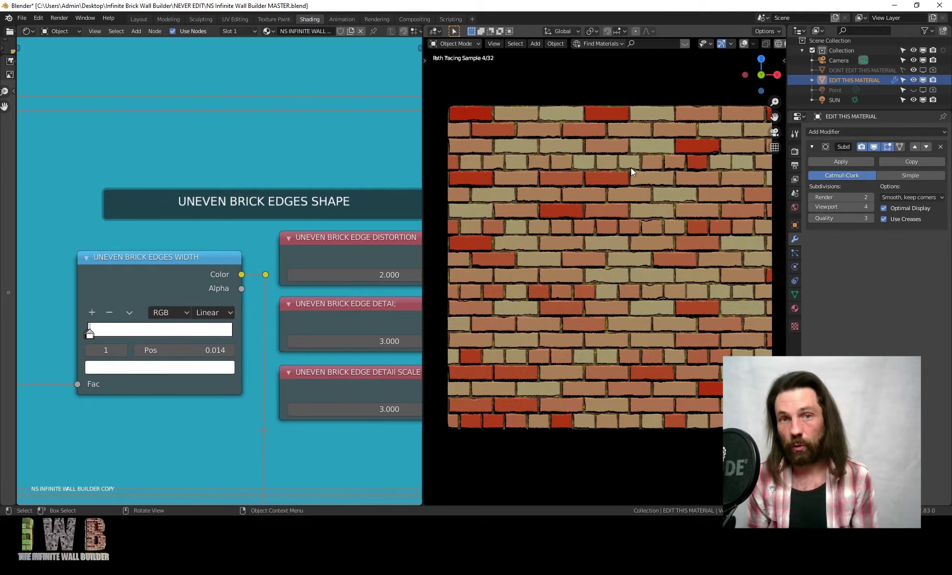
scroll(630, 173, "up", 6)
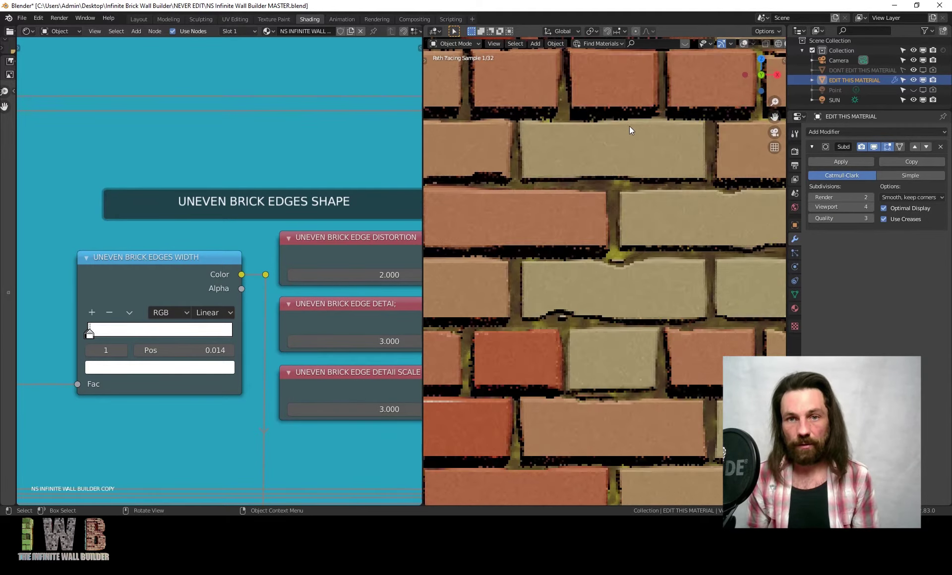
middle_click_drag(629, 173, 648, 475, "shift")
middle_click_drag(616, 203, 554, 362, "shift")
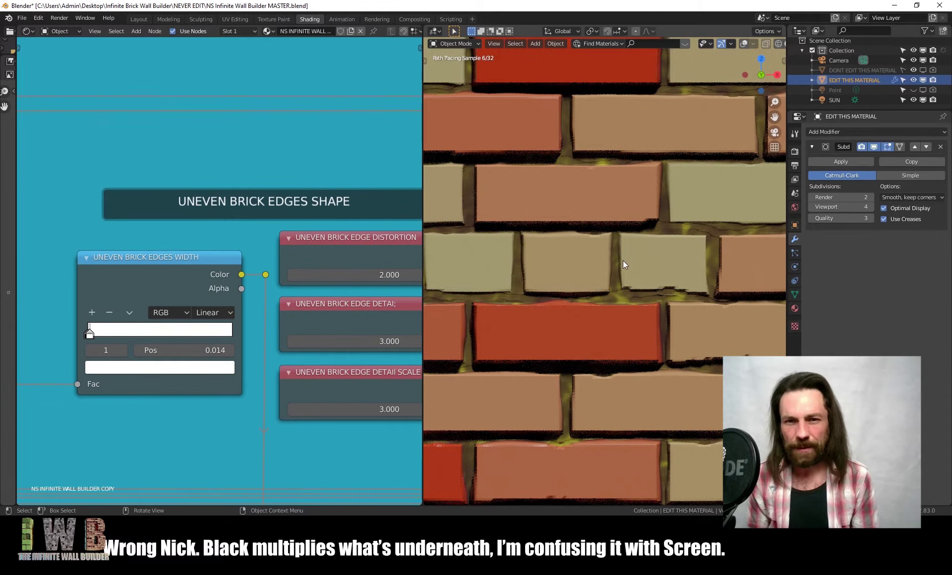
- Set the Subdivision modifier's Viewport level to 5 while viewing the brick edges in close-up
scroll(542, 271, "down", 6)
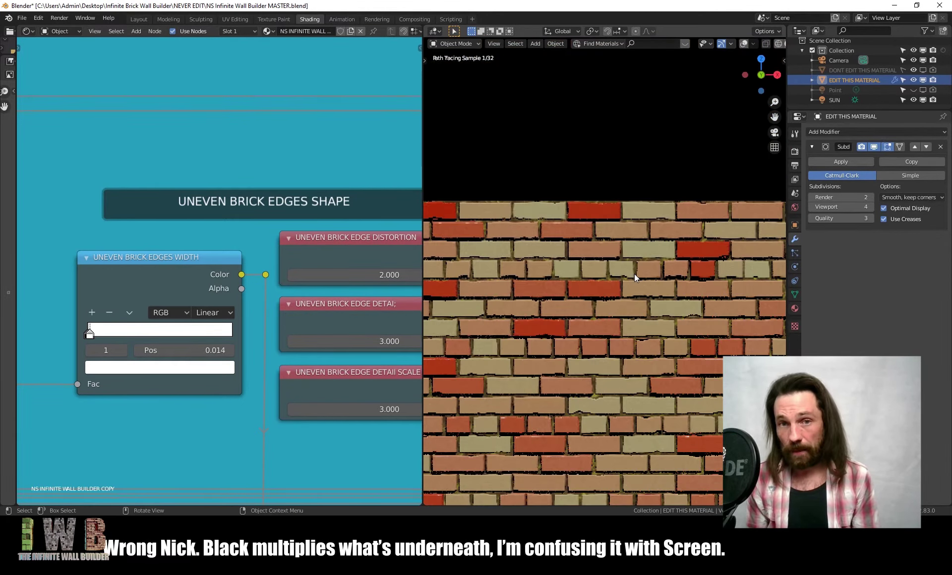
scroll(634, 277, "up", 5)
scroll(633, 277, "up", 2)
scroll(603, 228, "up", 4)
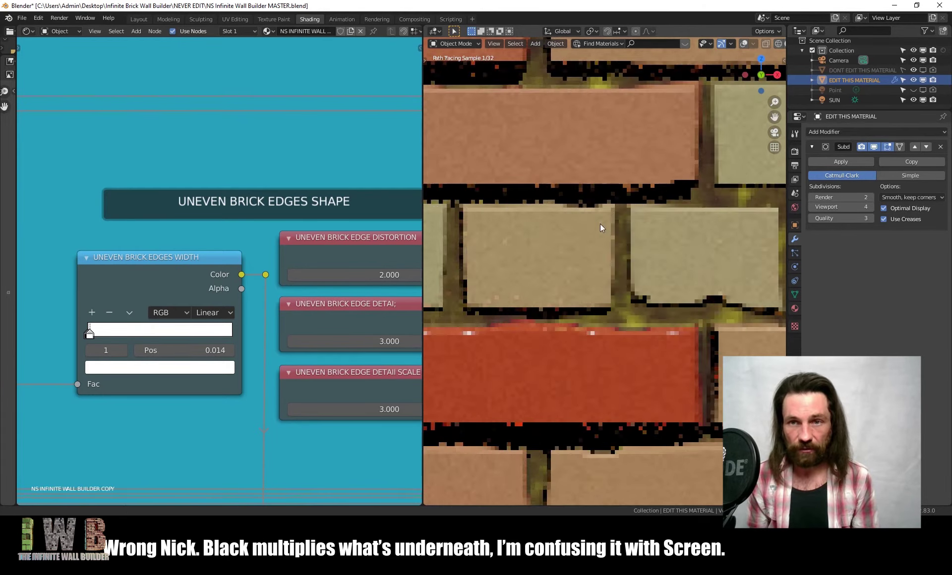
scroll(586, 195, "up", 3)
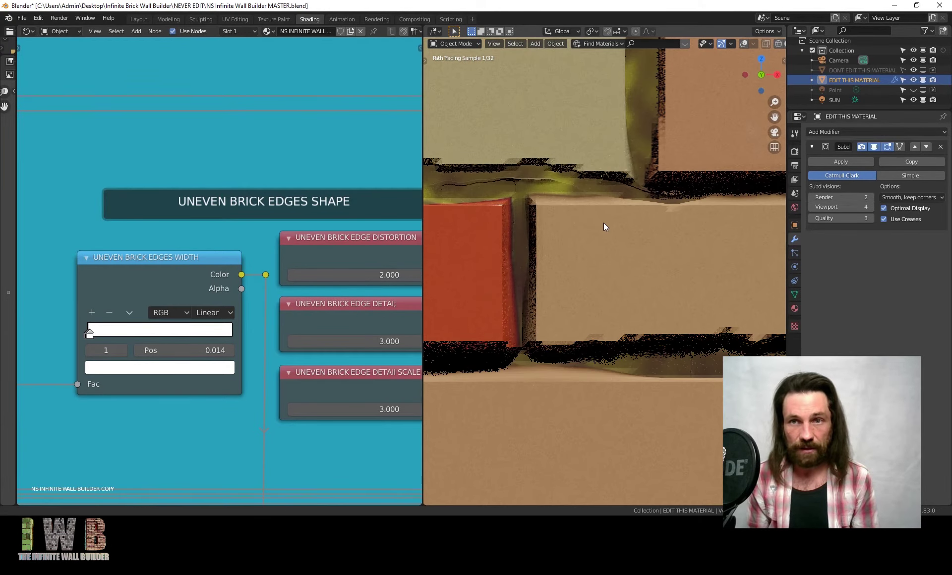
left_click(840, 207)
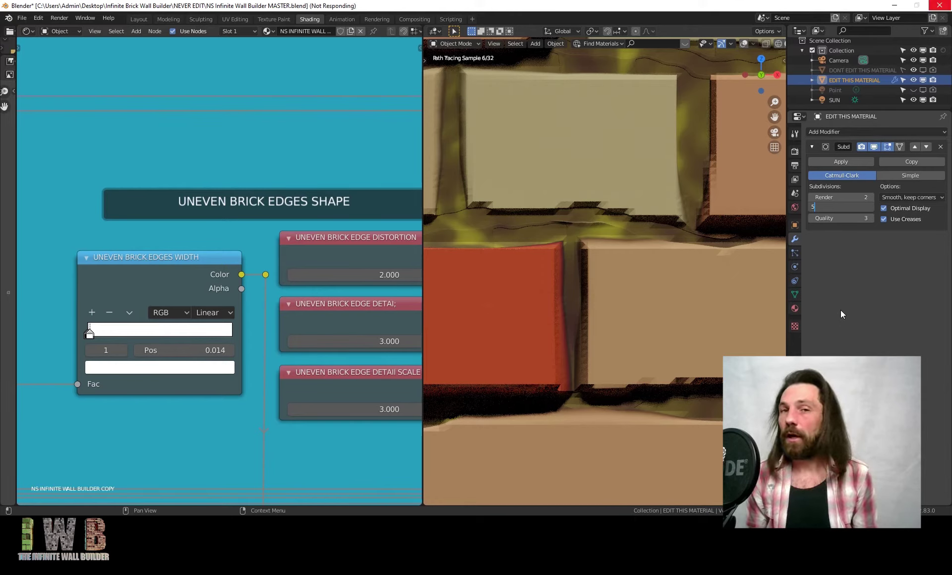
key("Return")
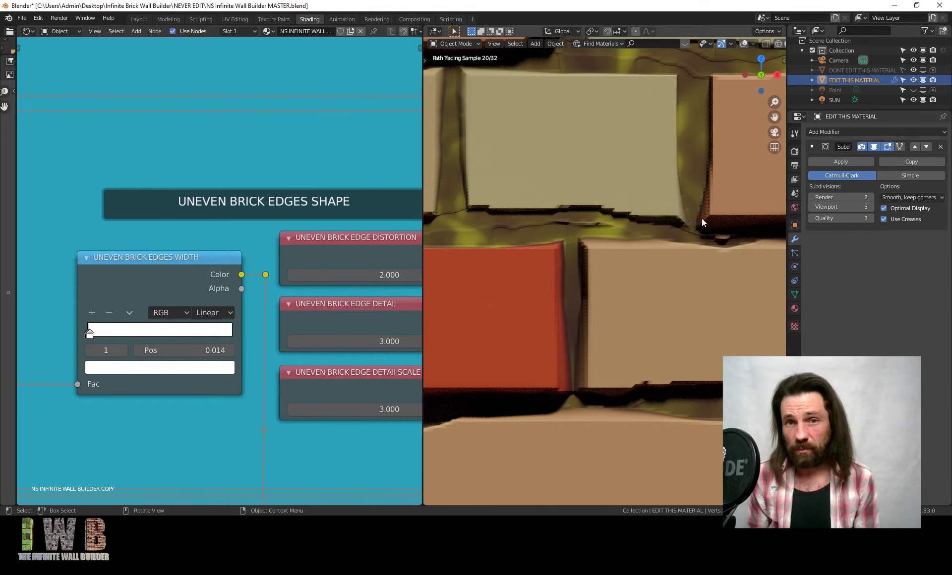
- Check the whole wall and set the Subdivision modifier's Viewport level to 3
scroll(628, 269, "down", 5)
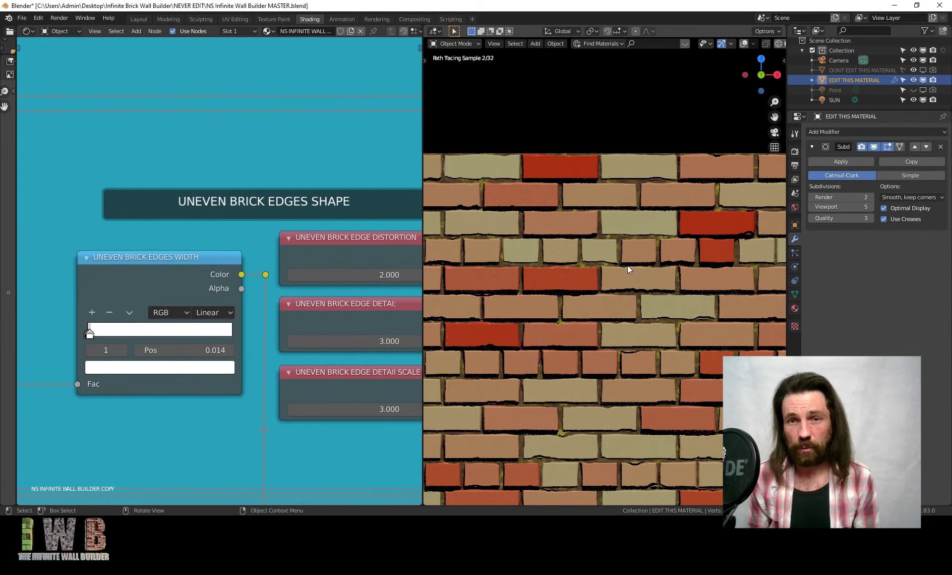
middle_click_drag(618, 333, 622, 240, "shift")
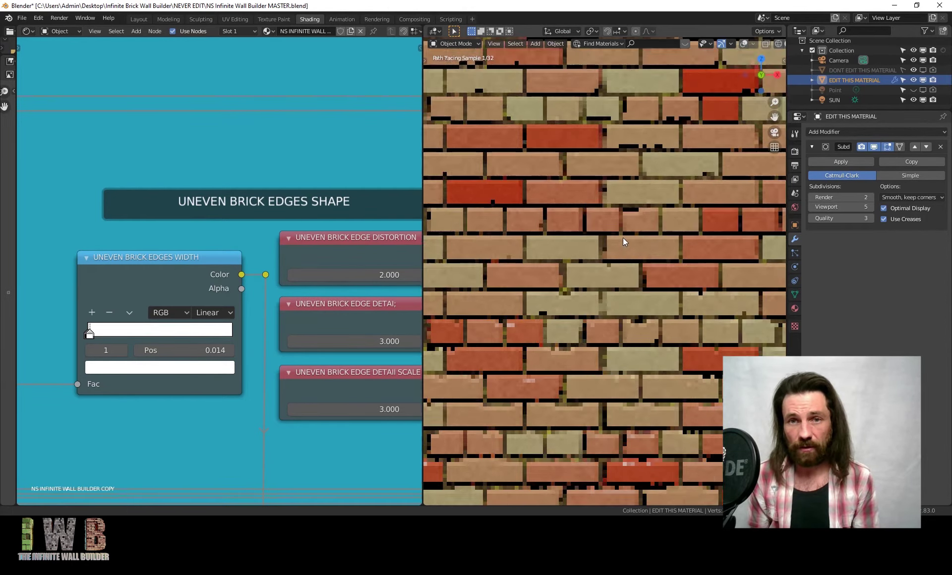
scroll(623, 239, "down", 4)
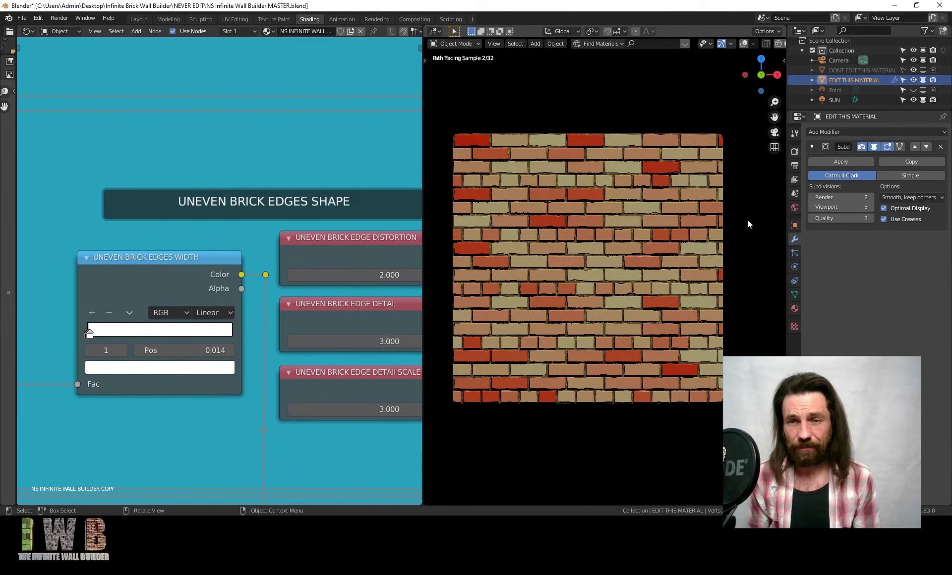
left_click(845, 208)
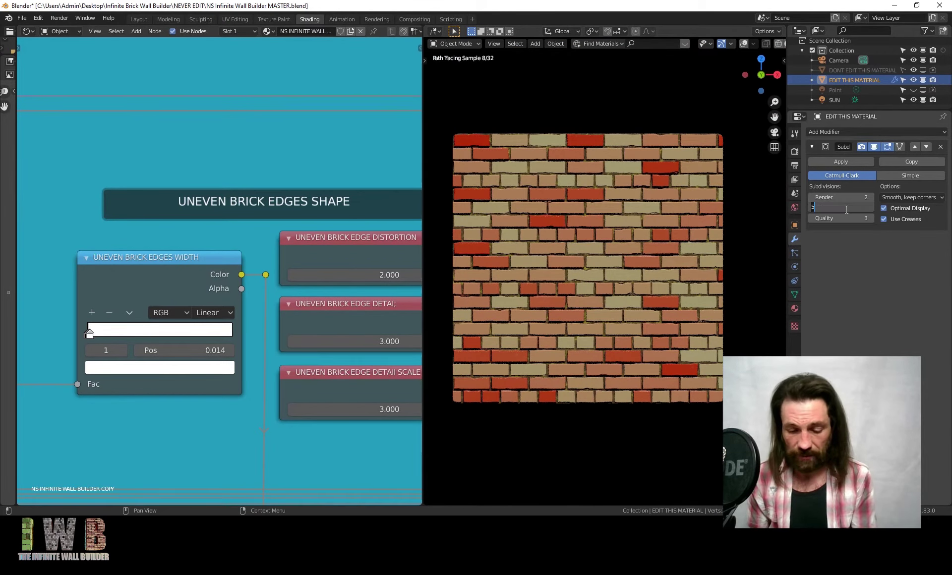
key("Return")
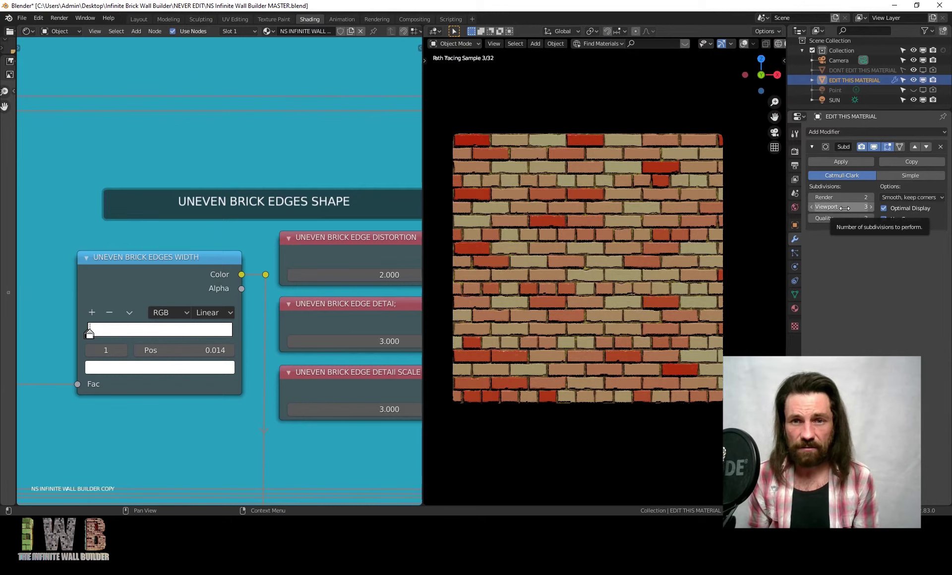
- Preview the Uneven Brick Edges Width node's output on the wall
scroll(316, 279, "down", 4)
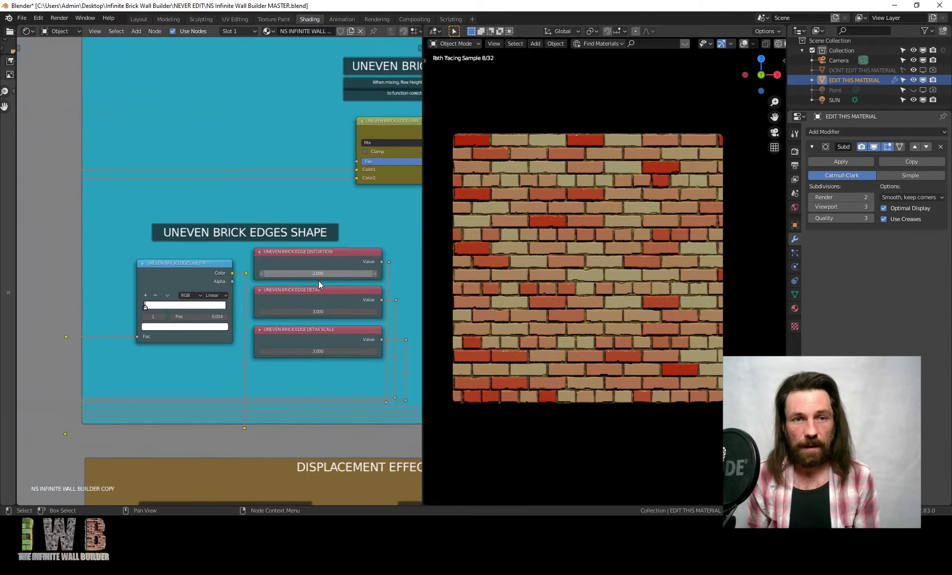
scroll(315, 279, "up", 1)
left_click(196, 274, "ctrl+shift")
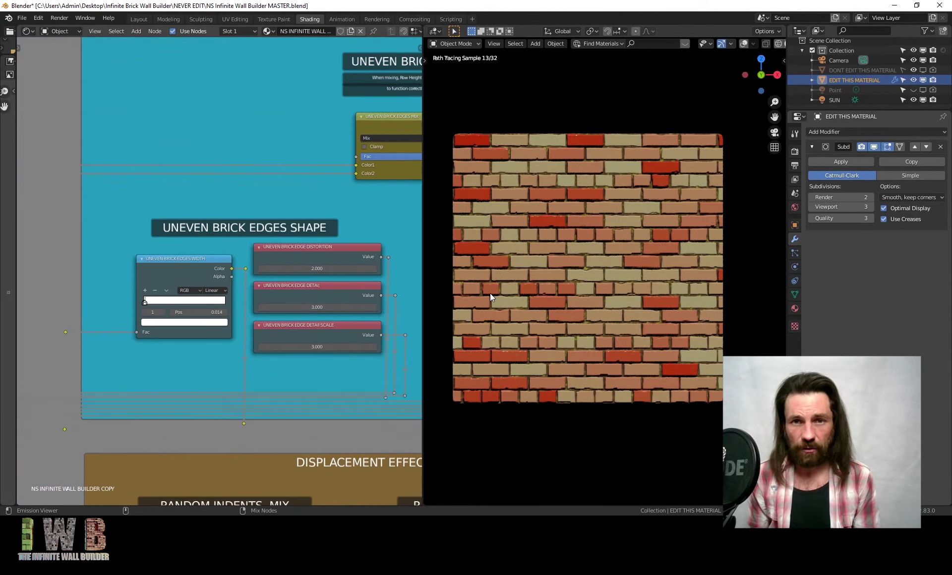
scroll(149, 315, "up", 4)
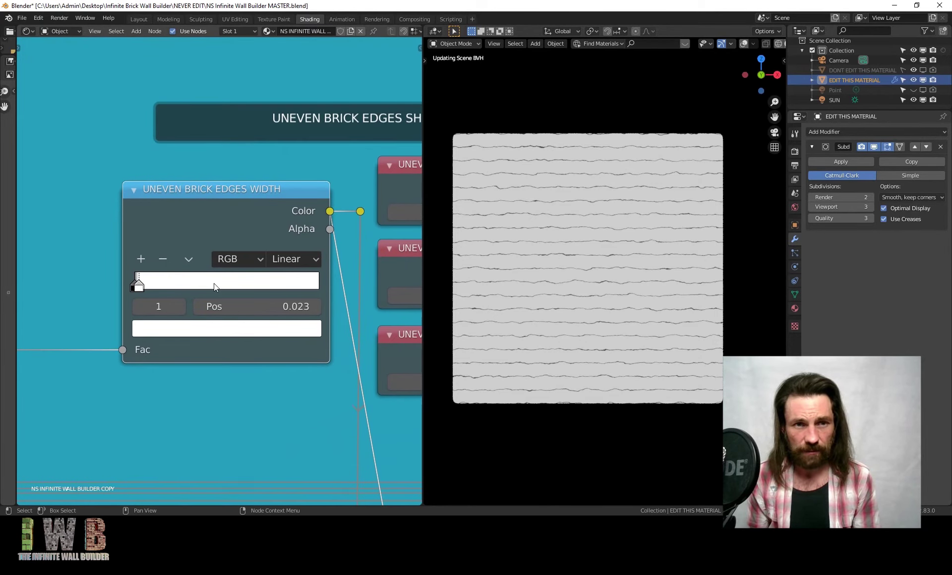
- Move the Uneven Brick Edges Width ramp's white stop to 0.400 and its black stop to 0.205, checking the previewed lines
left_click_drag(137, 284, 208, 283)
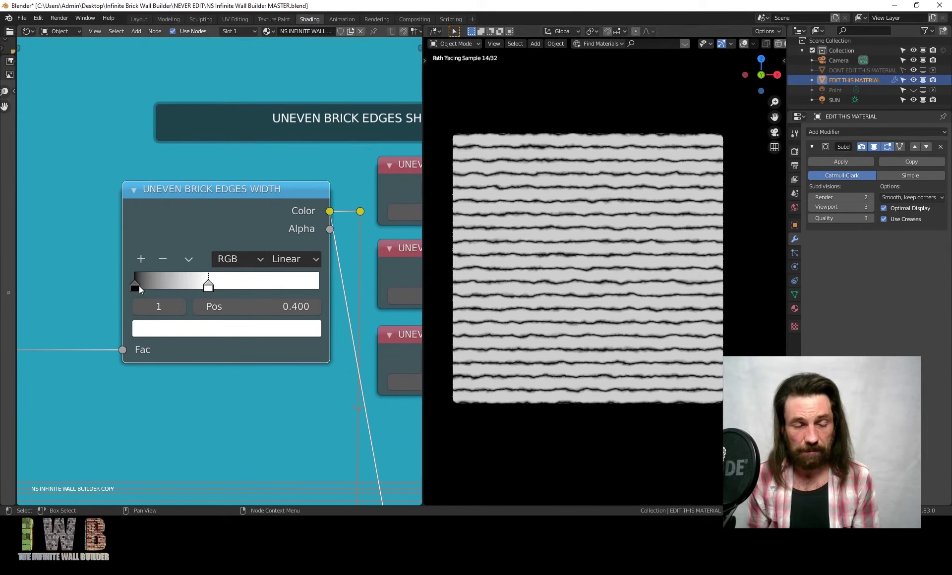
left_click_drag(137, 285, 173, 286)
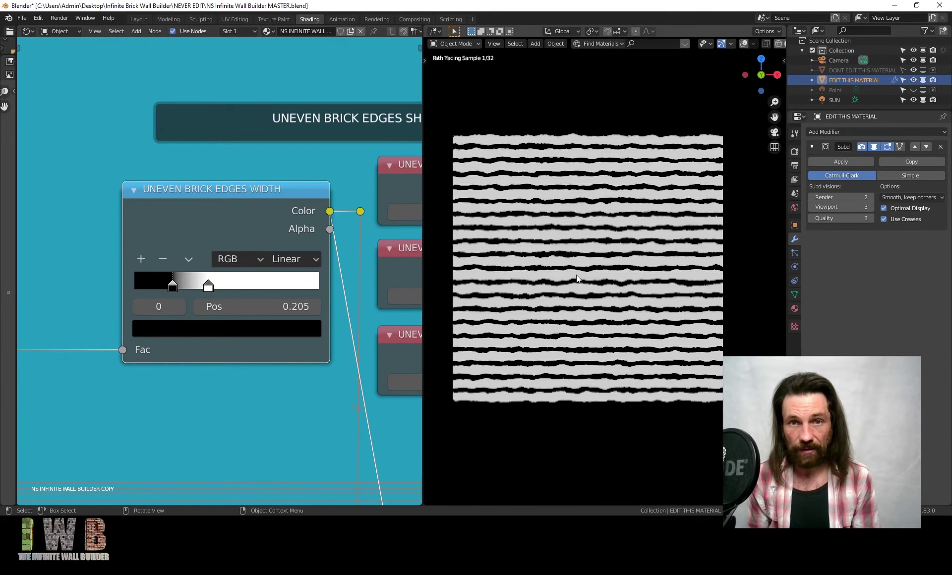
scroll(263, 286, "down", 2)
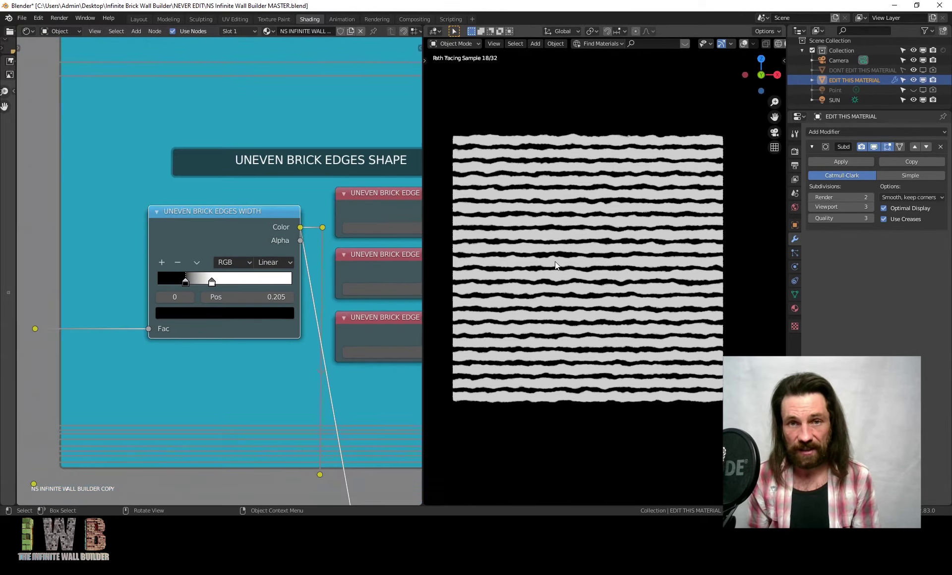
scroll(555, 260, "up", 4)
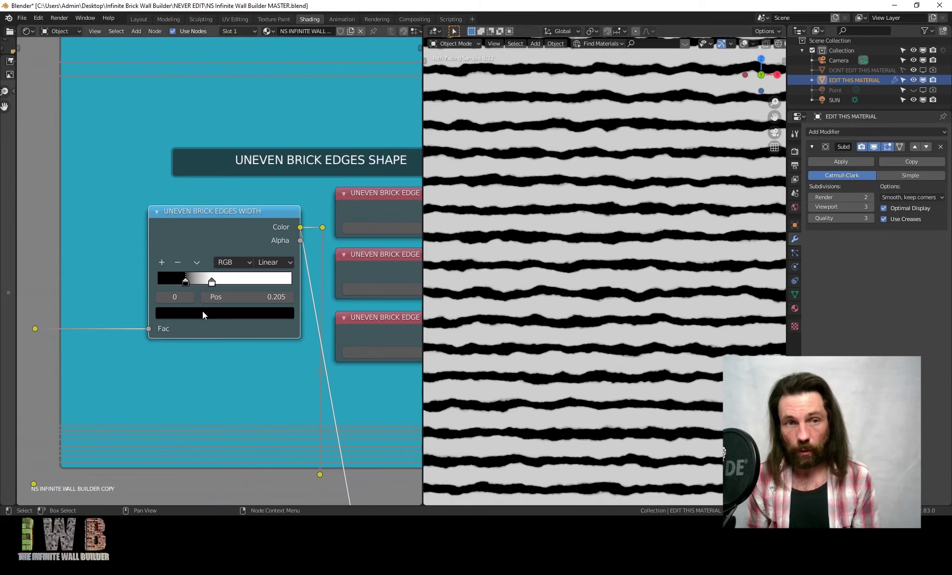
- Switch the preview back to the complete brick material from the Full Material Check node
scroll(219, 308, "down", 5)
middle_click_drag(276, 295, 163, 339)
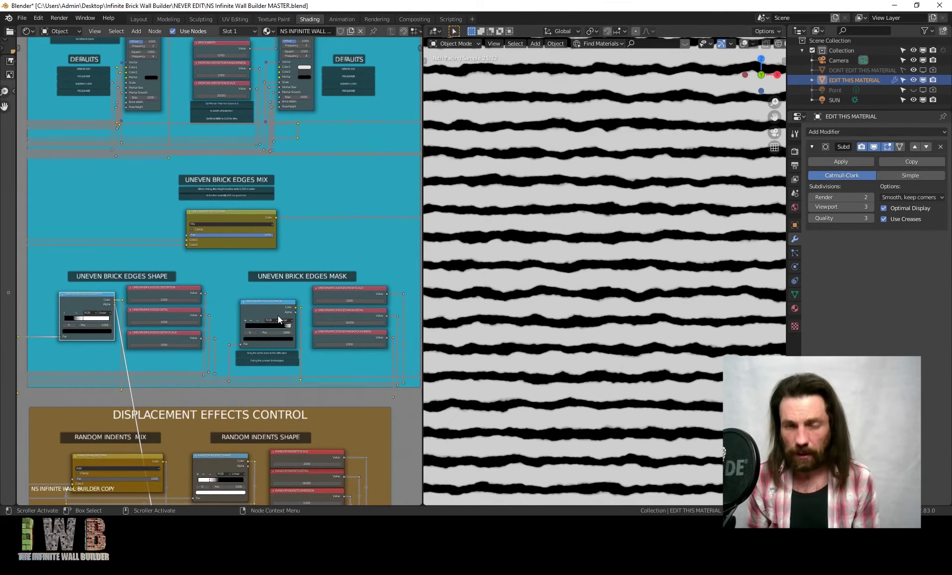
scroll(279, 319, "down", 5)
middle_click_drag(415, 176, 280, 205)
scroll(280, 205, "up", 7)
scroll(280, 205, "up", 3)
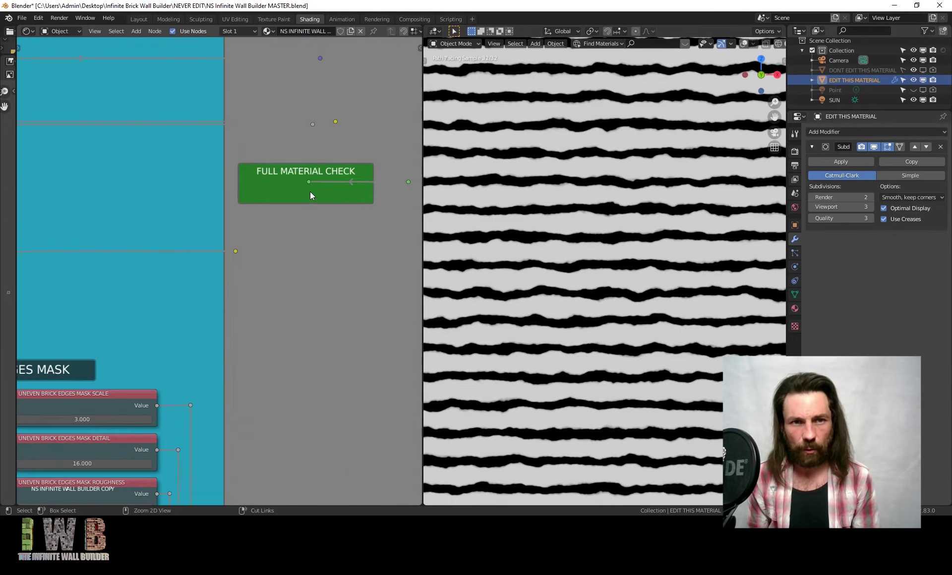
left_click(307, 180, "ctrl+shift")
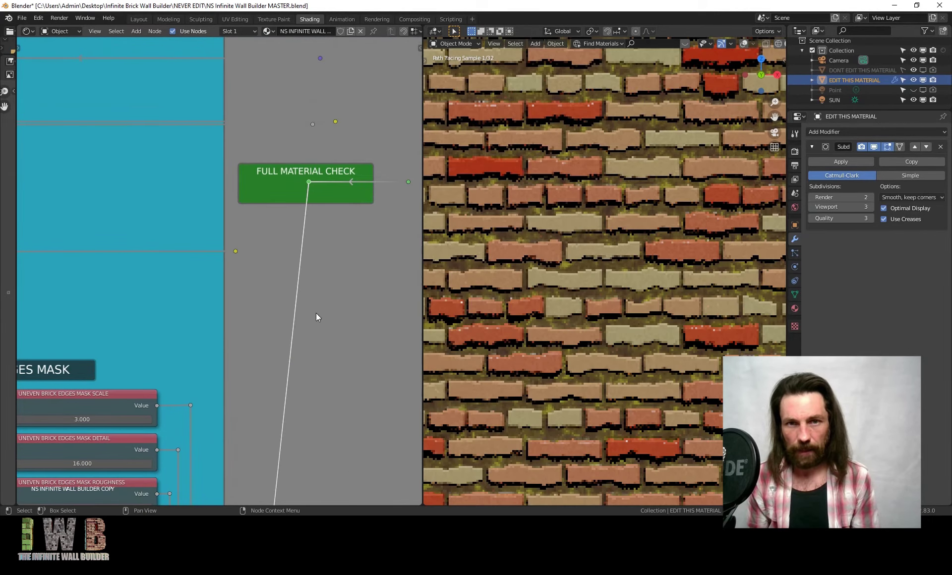
scroll(244, 240, "down", 3)
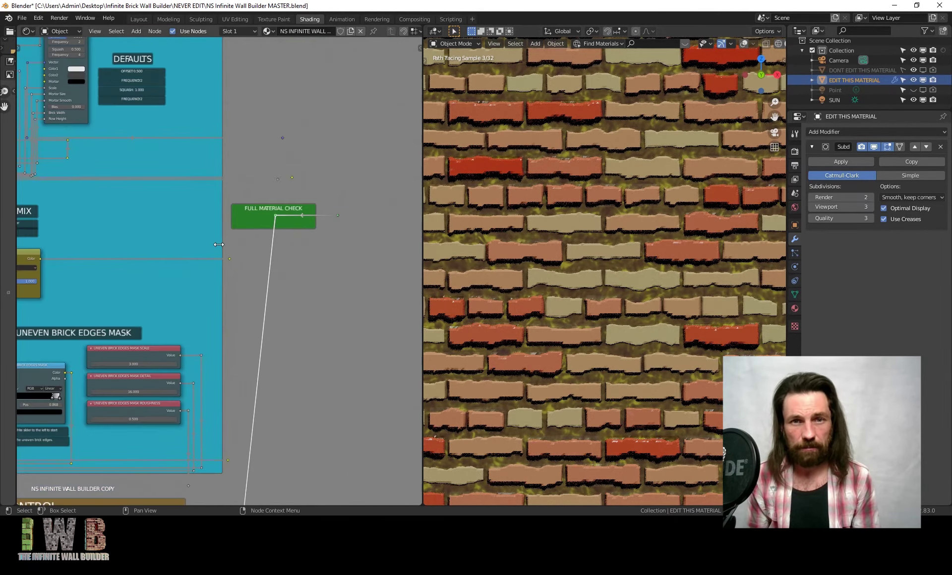
- Review the Brick / Mortar Shape group, from the mortar size, brick width and mortar distortion values to the Uneven Brick Edges Shape controls
scroll(604, 232, "down", 3)
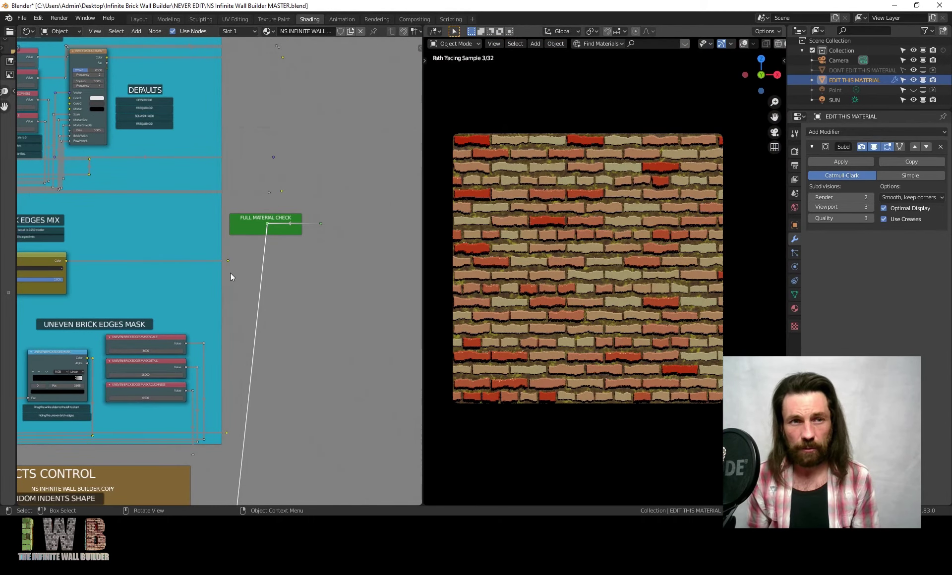
middle_click_drag(169, 280, 377, 170)
middle_click_drag(287, 119, 335, 355)
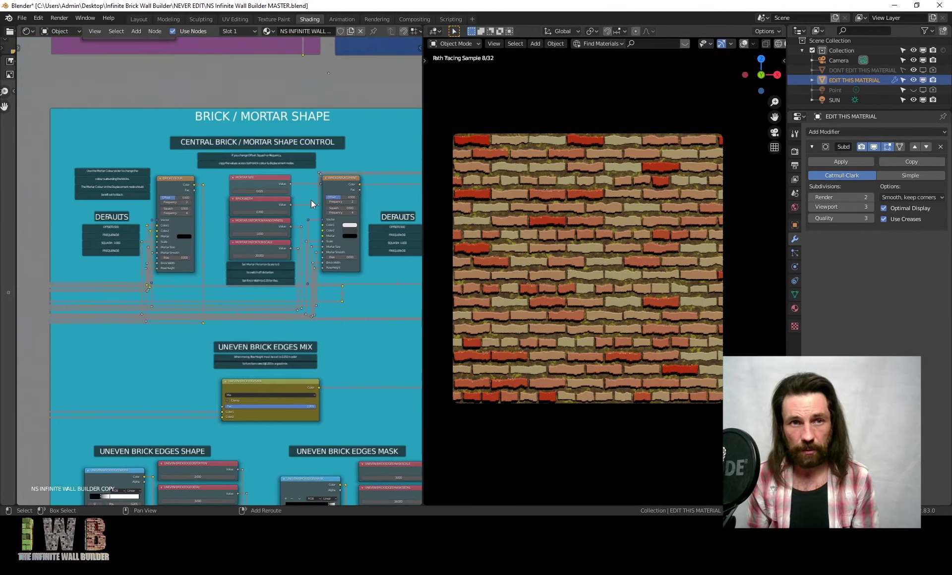
middle_click_drag(277, 153, 279, 184)
scroll(278, 189, "up", 1)
scroll(278, 189, "up", 4)
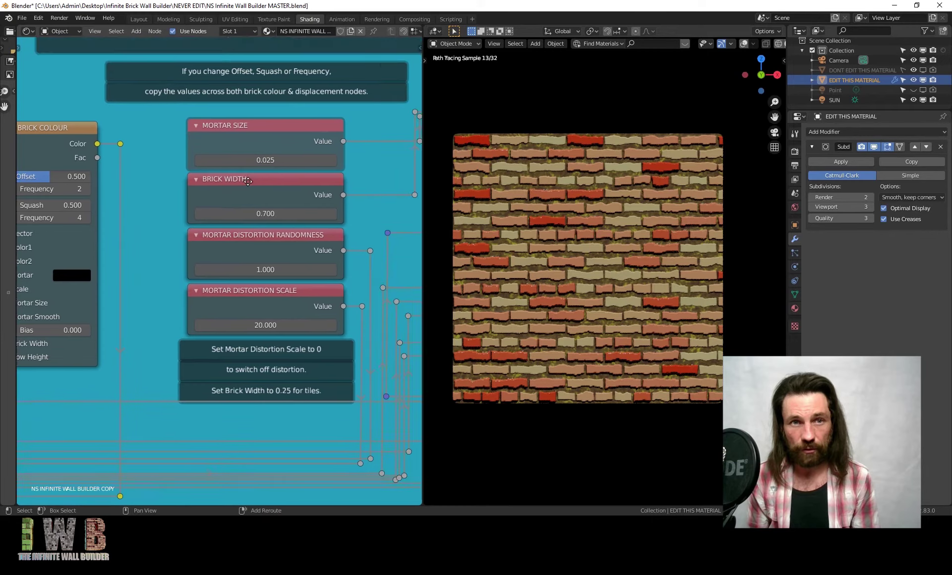
scroll(299, 290, "down", 12)
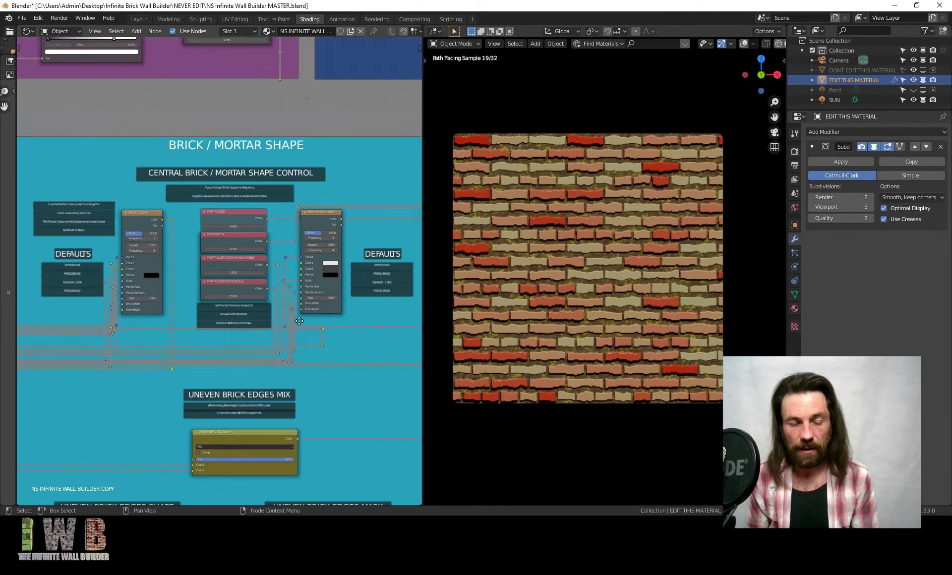
middle_click_drag(154, 458, 184, 285)
middle_click_drag(201, 244, 233, 177)
scroll(120, 302, "up", 4)
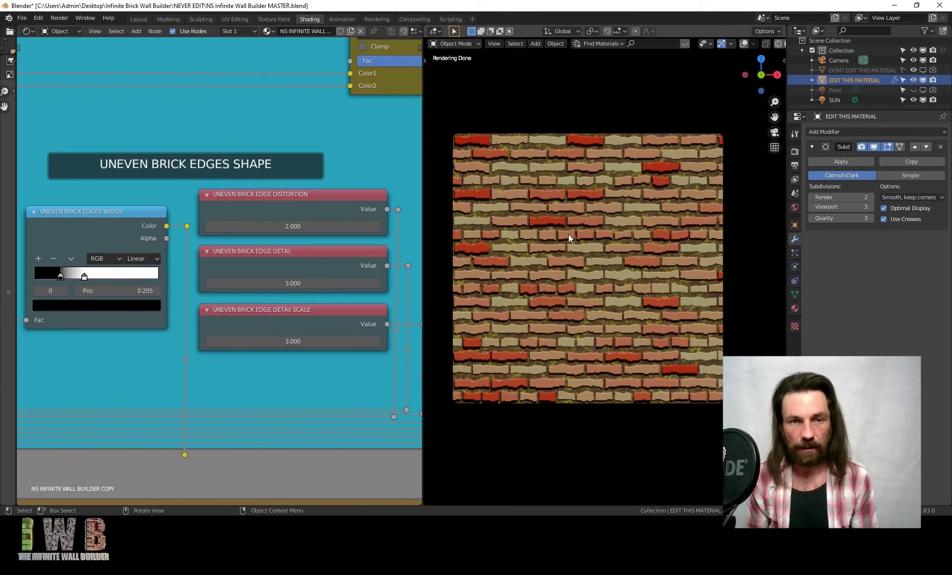
- Move the Uneven Brick Edges Mask ramp's black stop to 0.459 and its white stop to 0.577
middle_click_drag(346, 266, 45, 188)
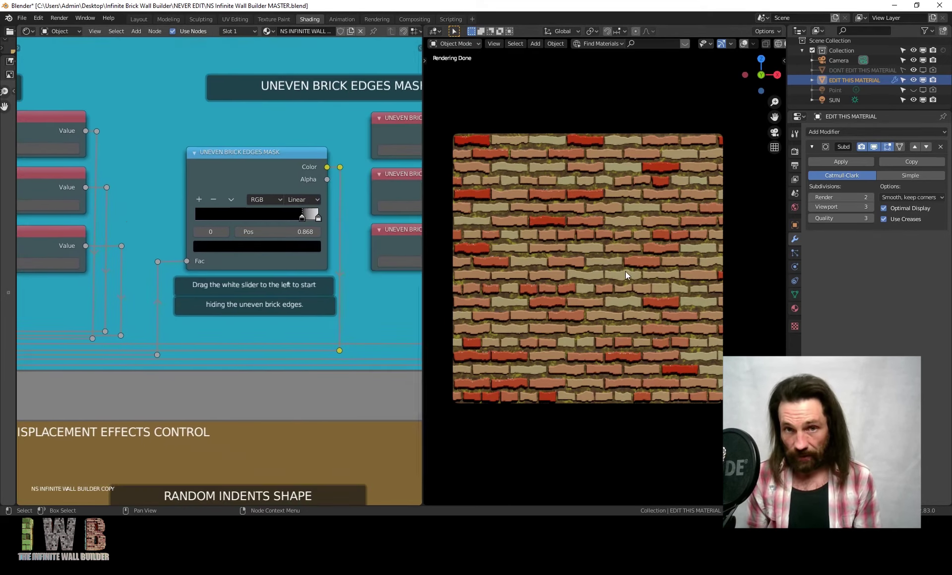
scroll(625, 271, "up", 5)
middle_click_drag(249, 231, 200, 304)
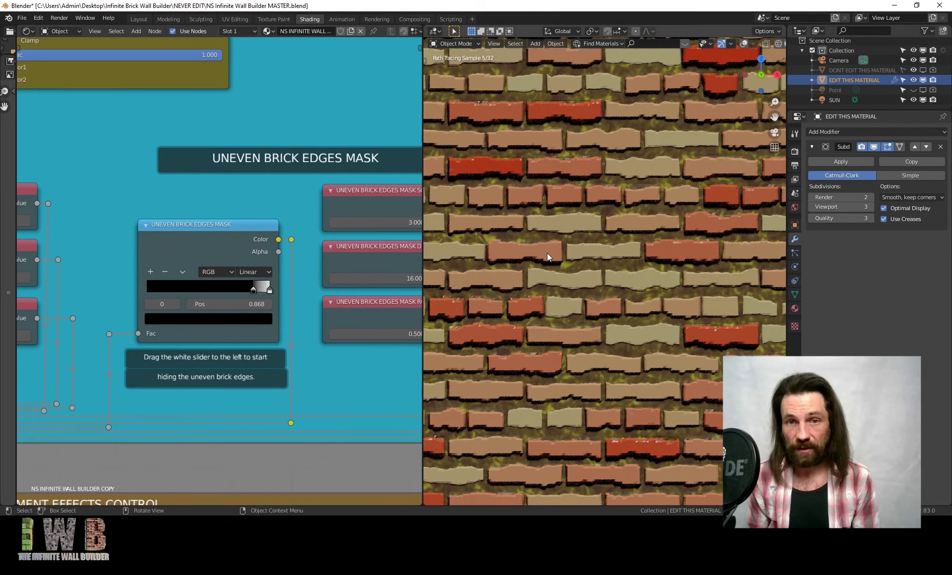
scroll(546, 253, "down", 1)
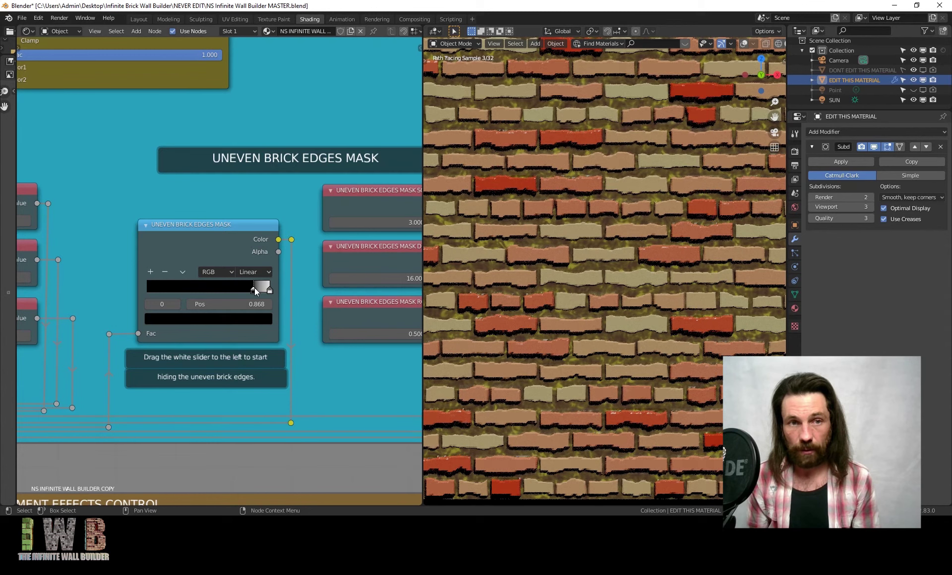
left_click_drag(252, 291, 200, 292)
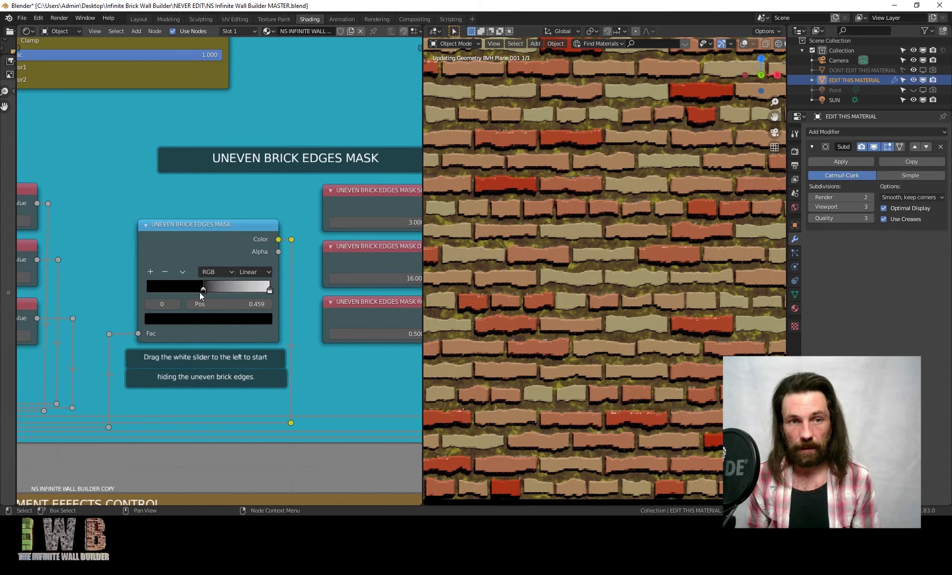
left_click_drag(269, 290, 215, 291)
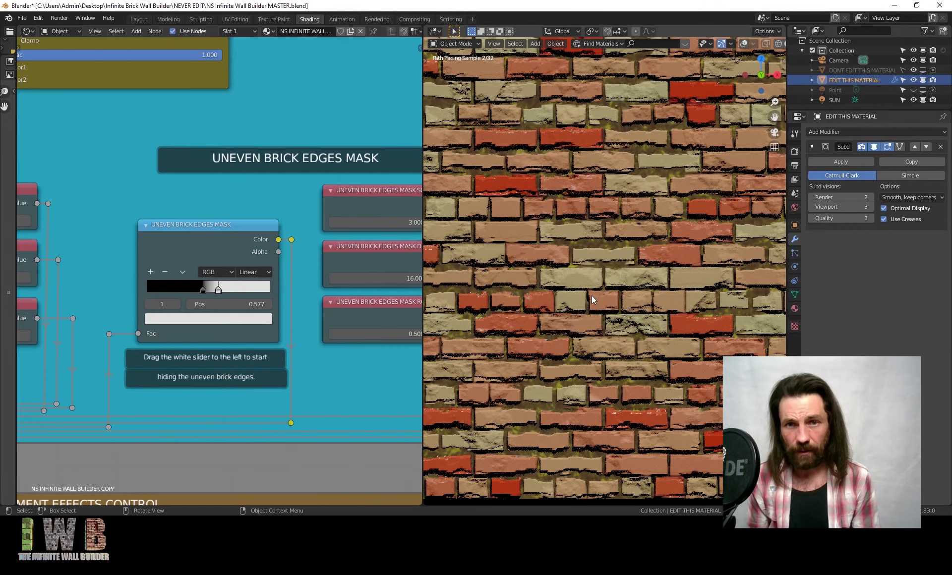
- Examine the masked uneven brick edges across the whole wall and up close
scroll(623, 296, "down", 4)
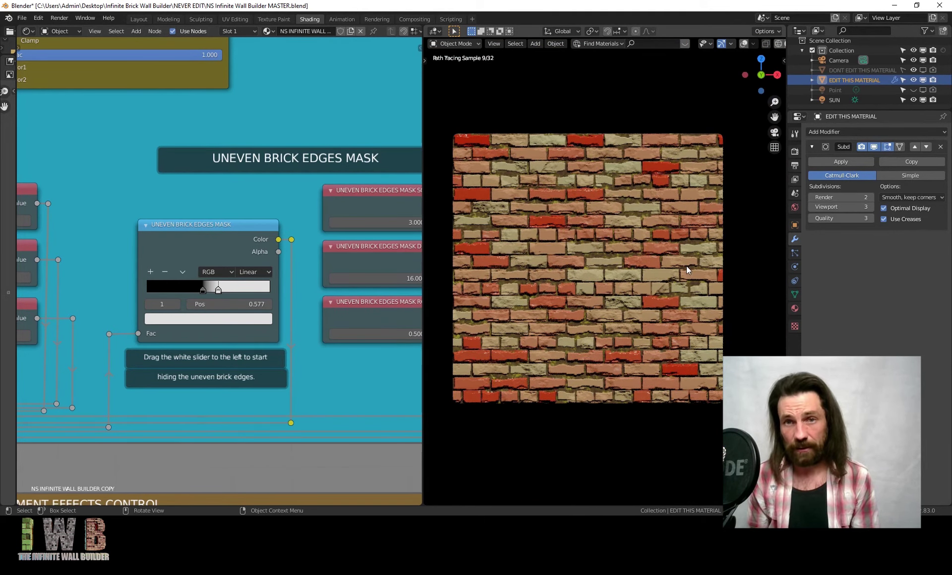
scroll(684, 255, "up", 8)
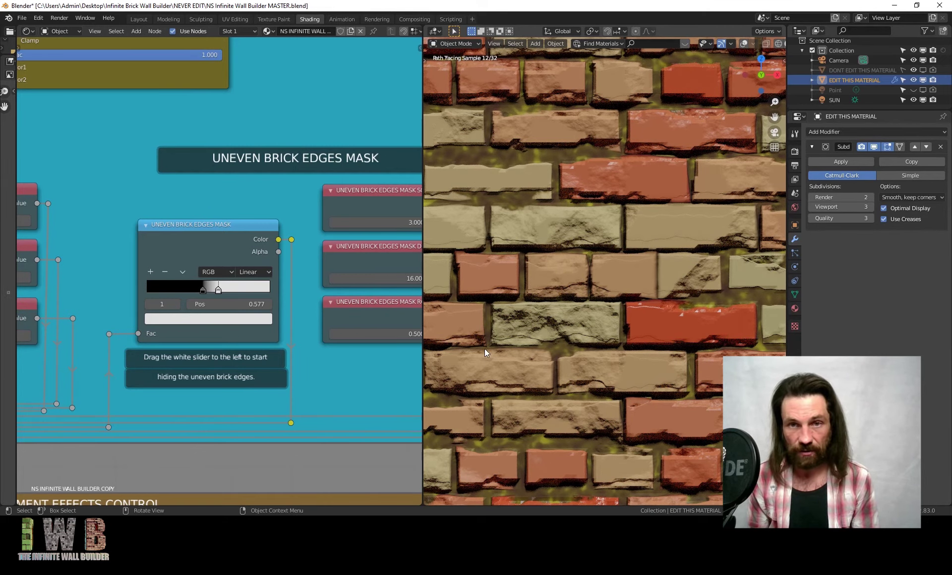
scroll(540, 264, "down", 8)
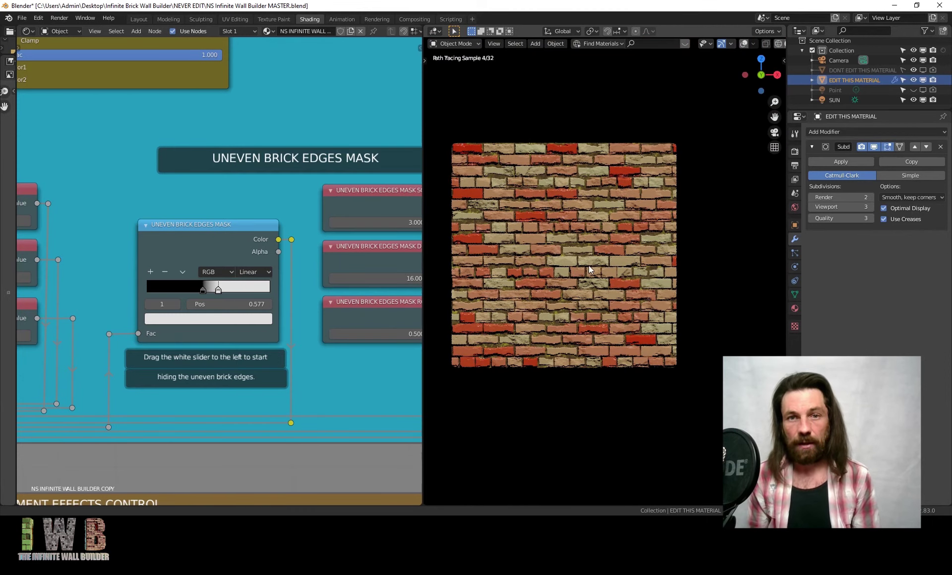
scroll(599, 267, "up", 3)
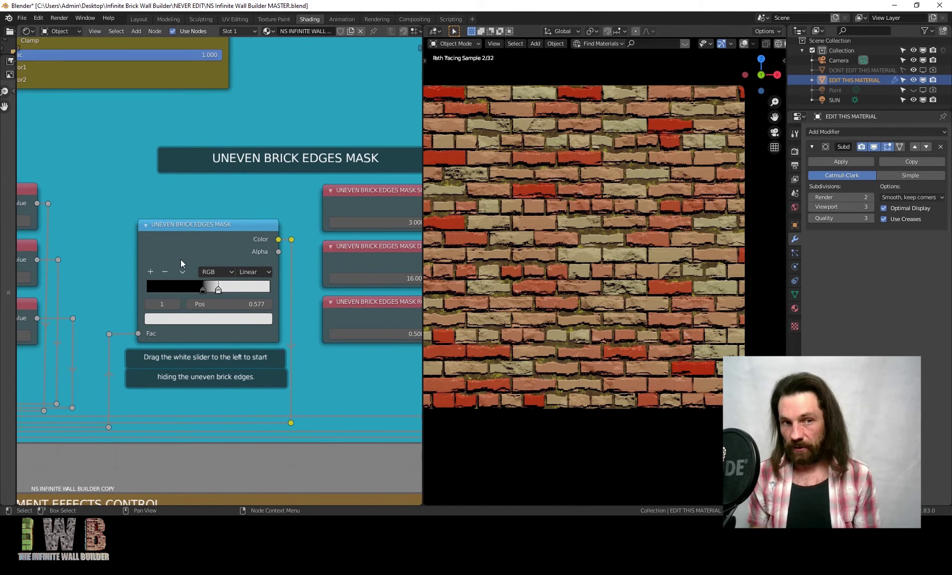
- Preview the Uneven Brick Edges Mask ramp's output on the wall
scroll(219, 246, "down", 3)
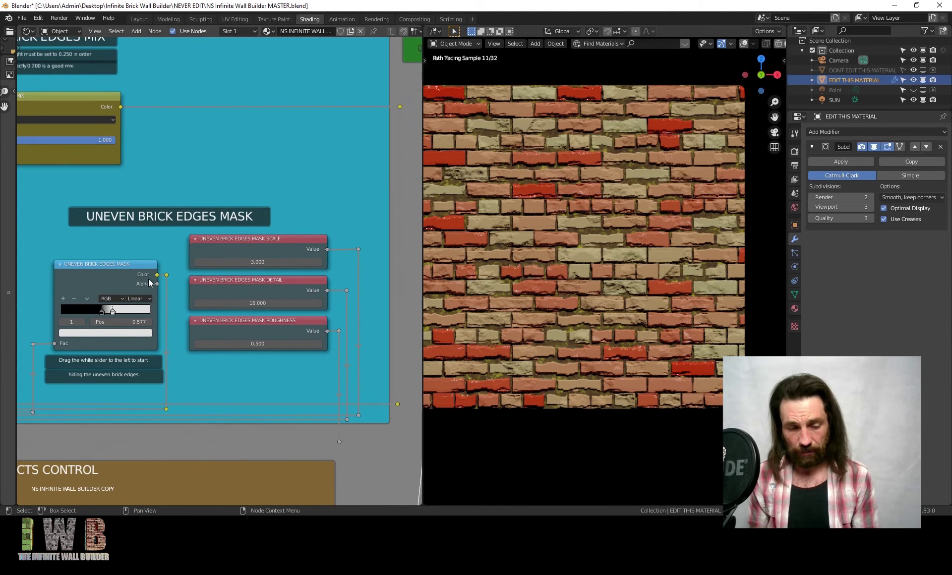
left_click(131, 276, "ctrl+shift")
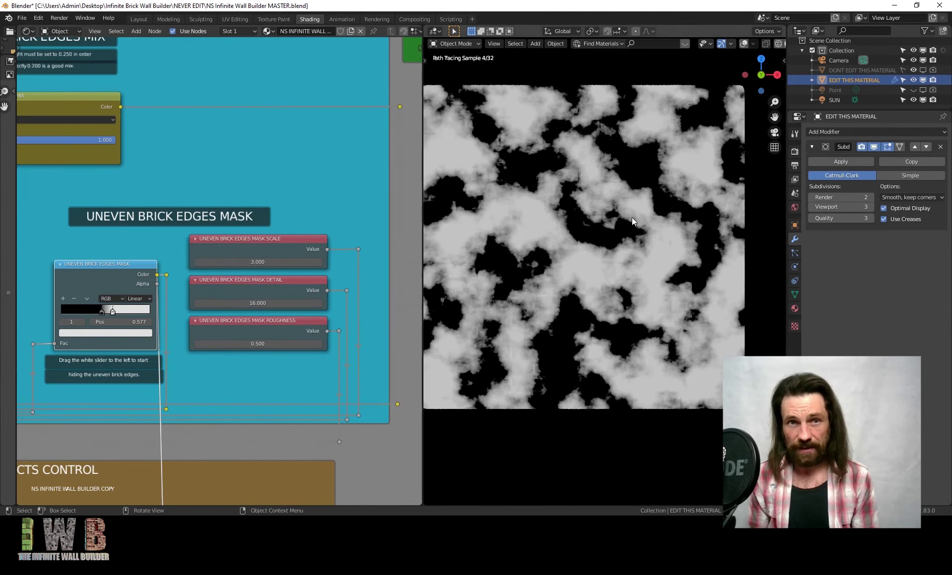
scroll(209, 330, "down", 2)
middle_click_drag(209, 330, 155, 391)
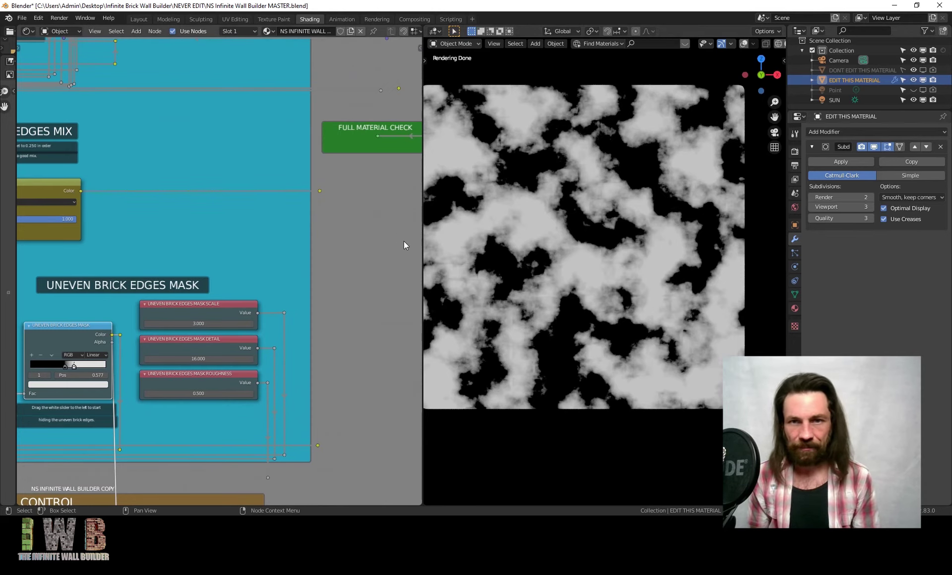
- Look over the mask's scale, detail and roughness nodes and restore the complete material preview from Full Material Check
scroll(112, 299, "up", 3)
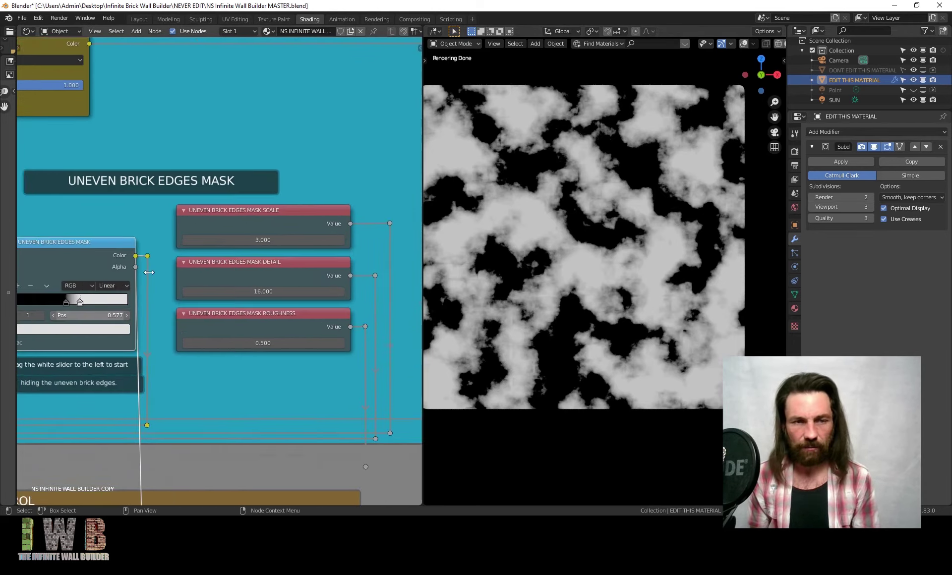
middle_click_drag(67, 385, 115, 329)
scroll(337, 260, "down", 4)
middle_click_drag(337, 260, 289, 315)
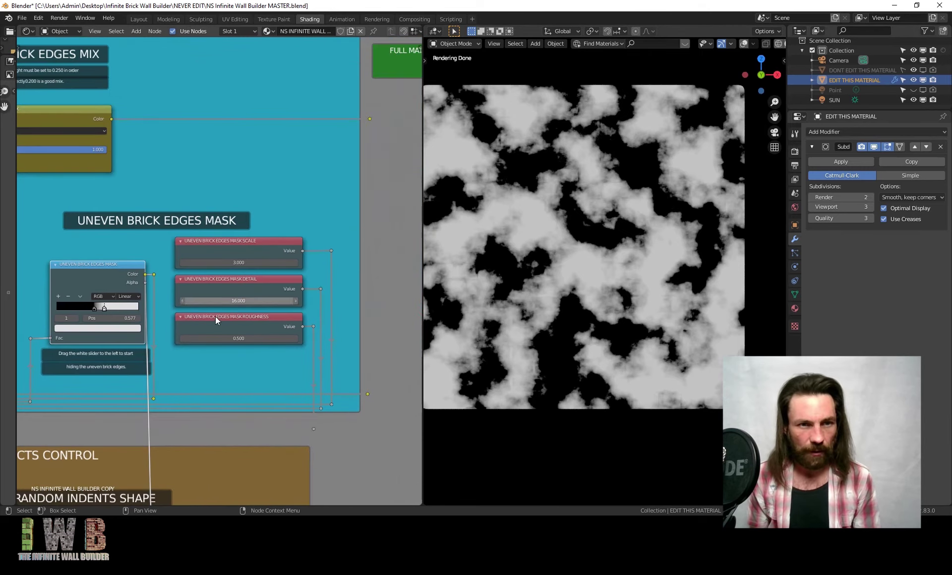
middle_click_drag(402, 69, 373, 118)
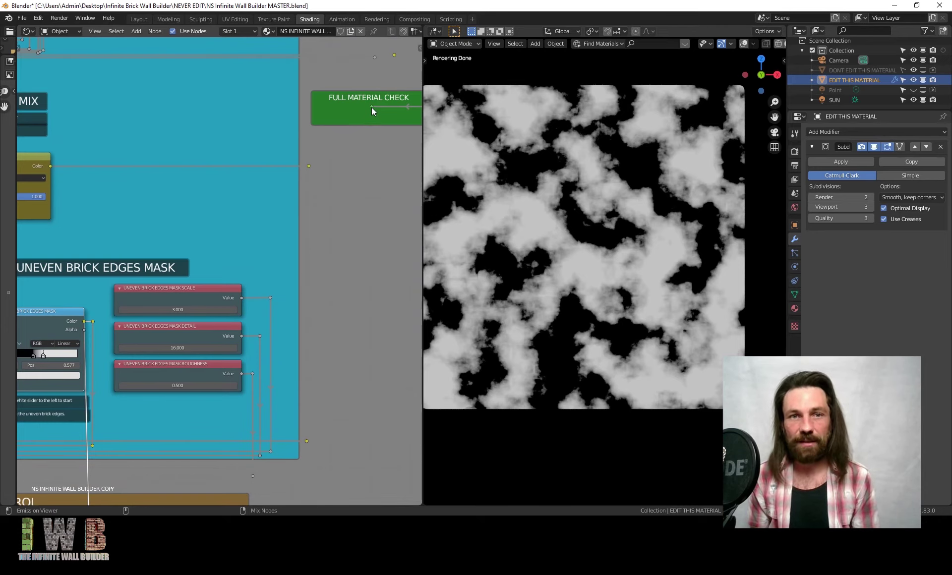
left_click(371, 109, "ctrl+shift")
- Try an Uneven Brick Edges Mask Scale of 10 on the full brick material
middle_click_drag(152, 304, 210, 236)
scroll(236, 216, "up", 5)
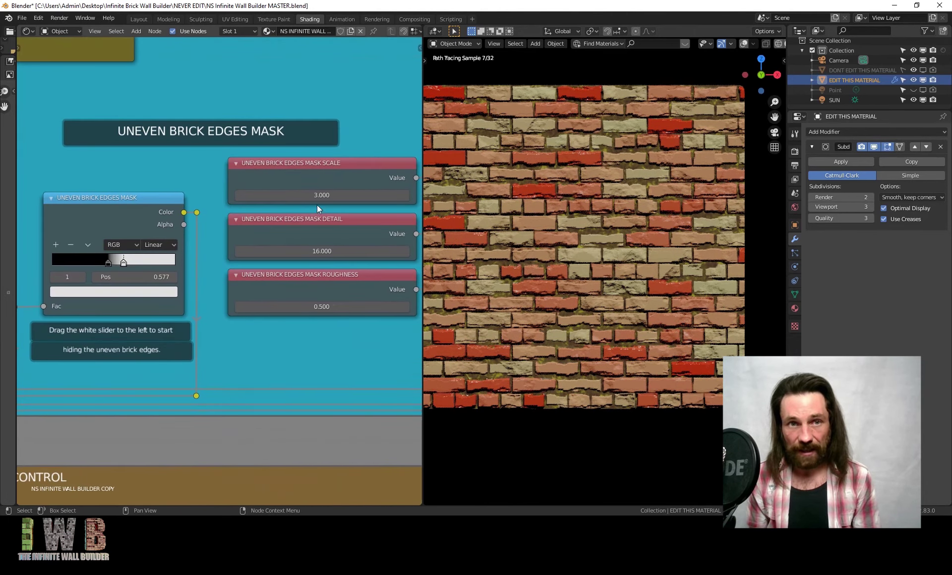
left_click(335, 197)
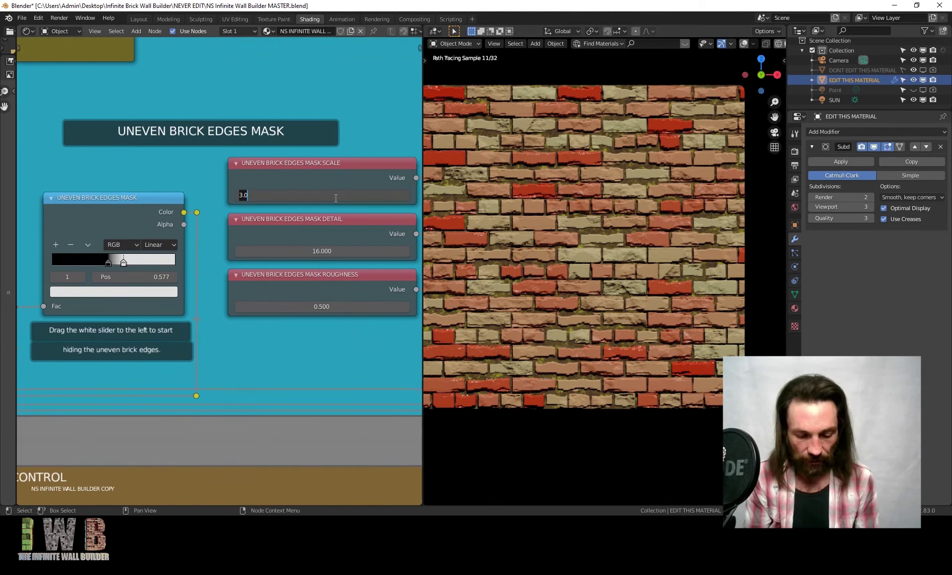
type("10")
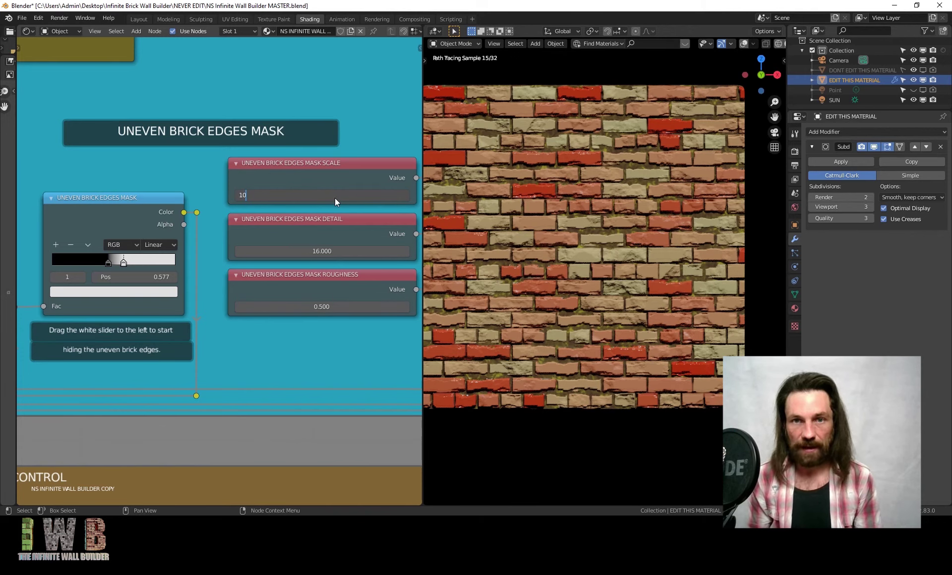
key("Return")
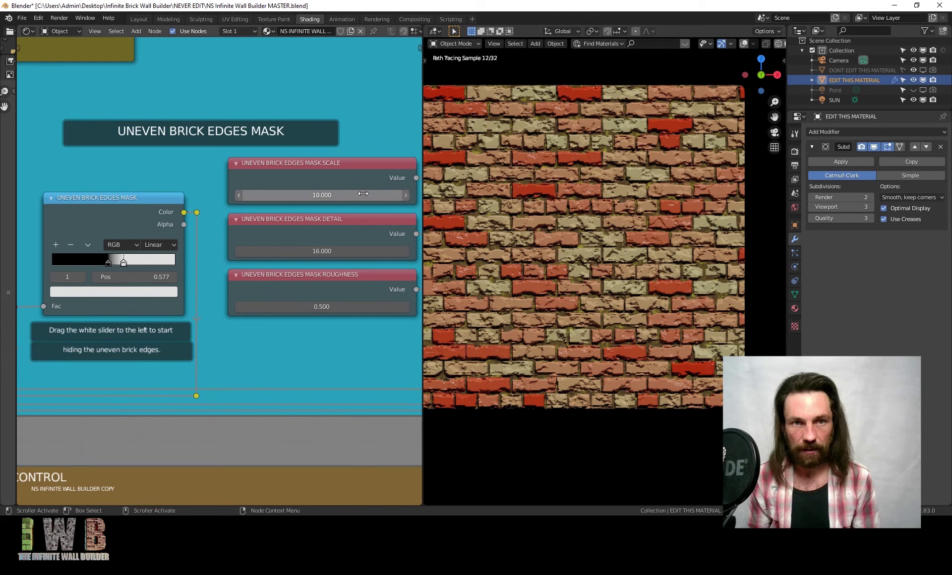
- Set the Uneven Brick Edges Mask Scale to 1
left_click(338, 195)
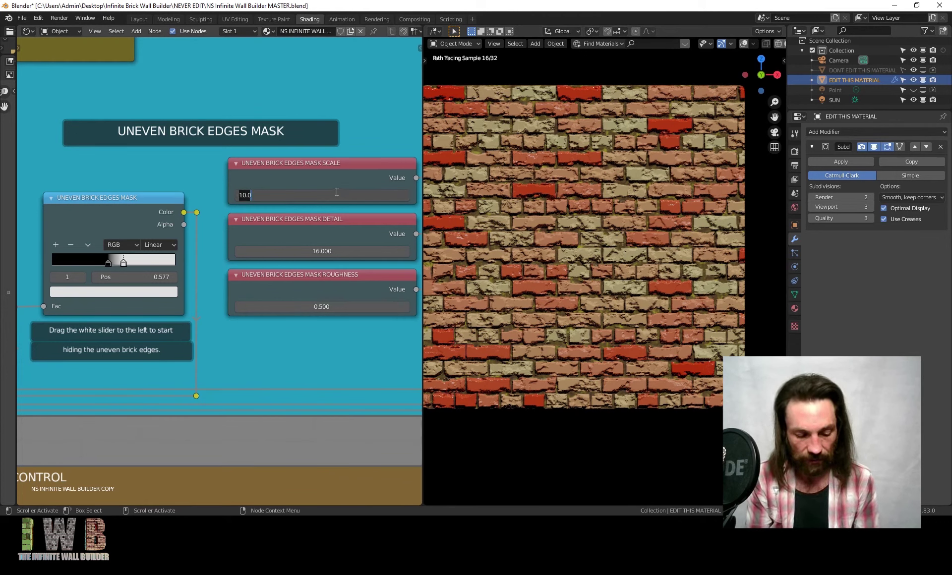
type("1")
key("Return")
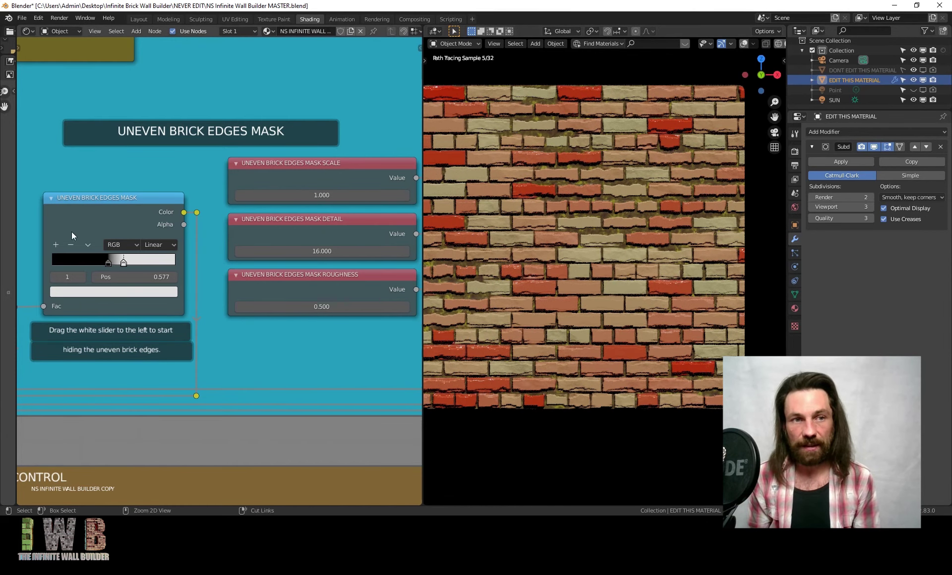
- Preview the rescaled edges mask on the wall and return to the complete material from Full Material Check
left_click(83, 217, "ctrl+shift")
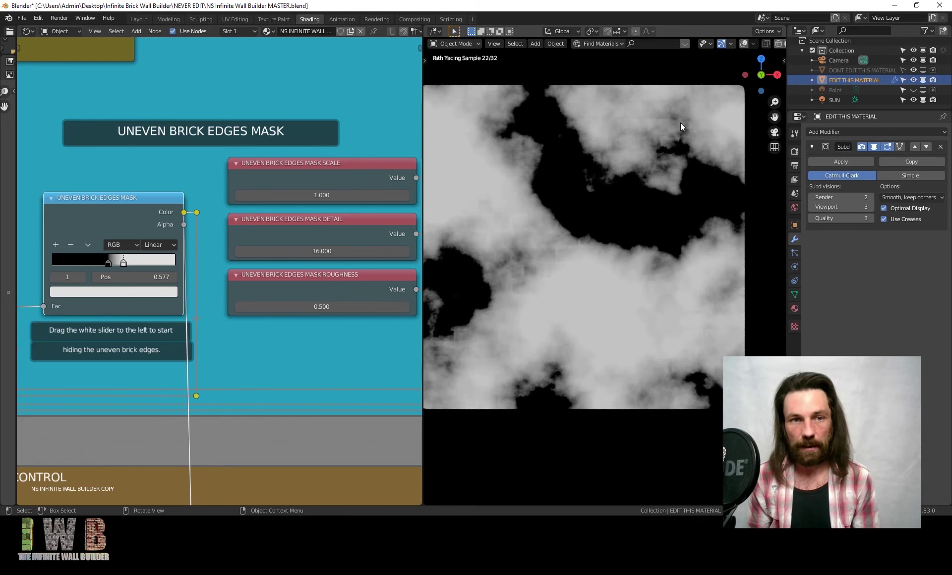
scroll(309, 242, "down", 3)
middle_click_drag(309, 242, 198, 279)
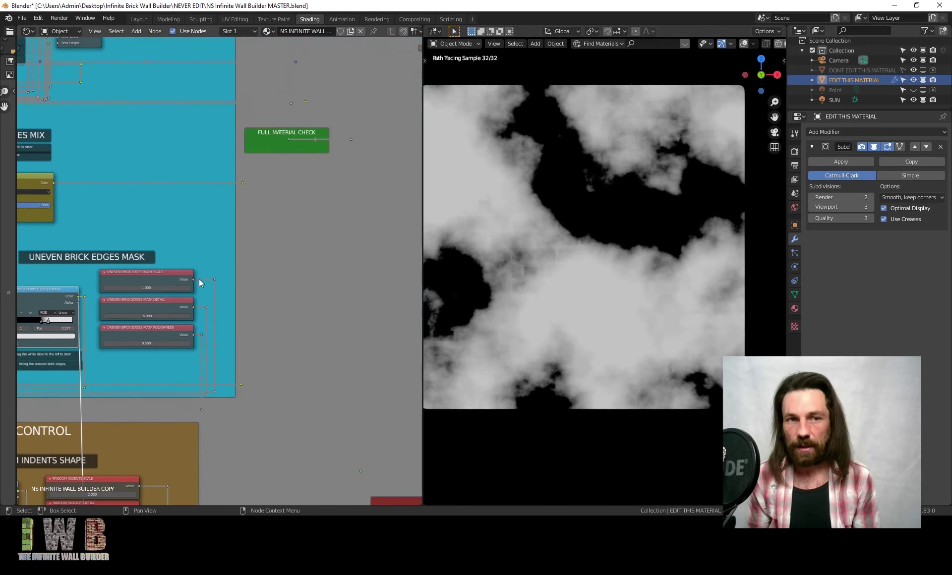
left_click(284, 140, "ctrl+shift")
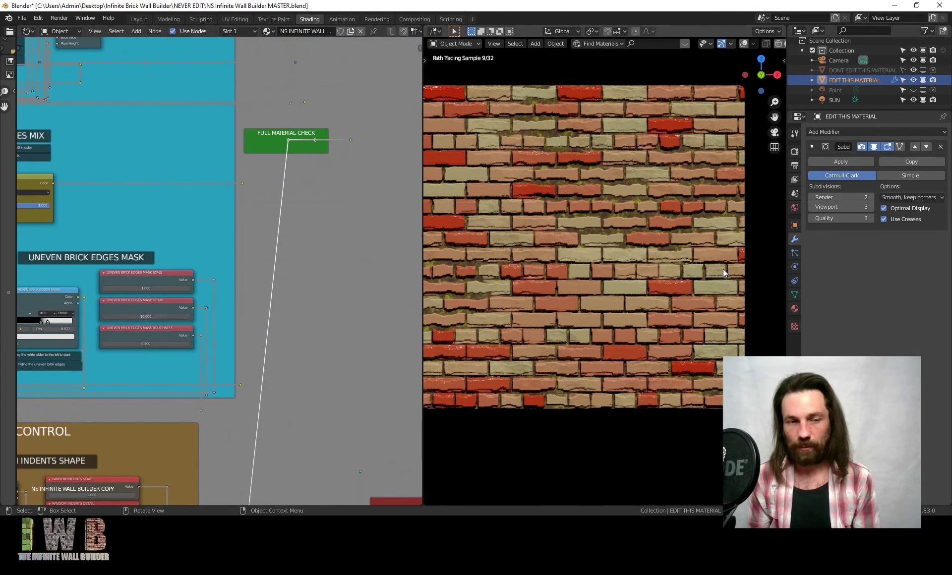
- Check the whole wall against the overview of the Brick / Mortar Shape group's mix, shape and mask sections
scroll(222, 277, "down", 4)
middle_click_drag(164, 328, 283, 266)
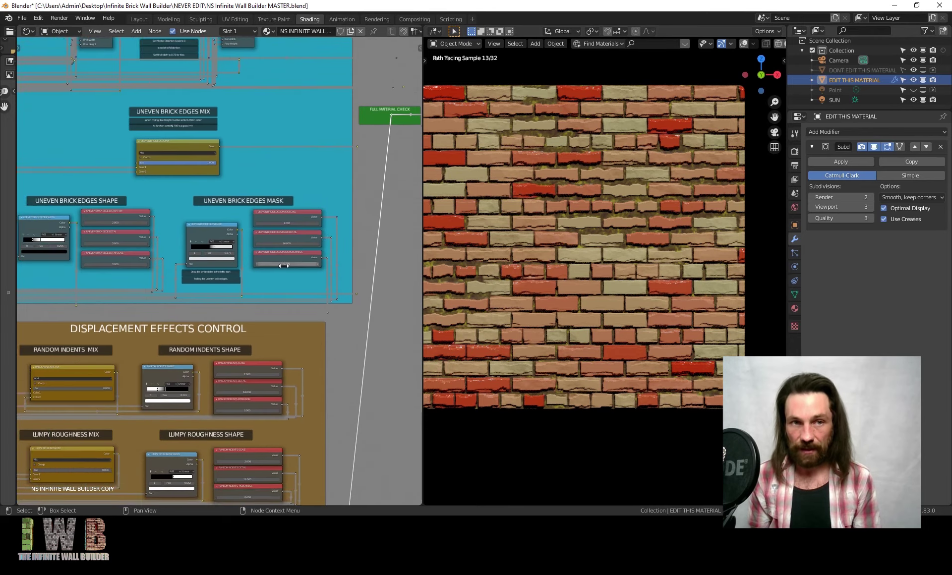
scroll(284, 265, "up", 6)
scroll(187, 210, "down", 8)
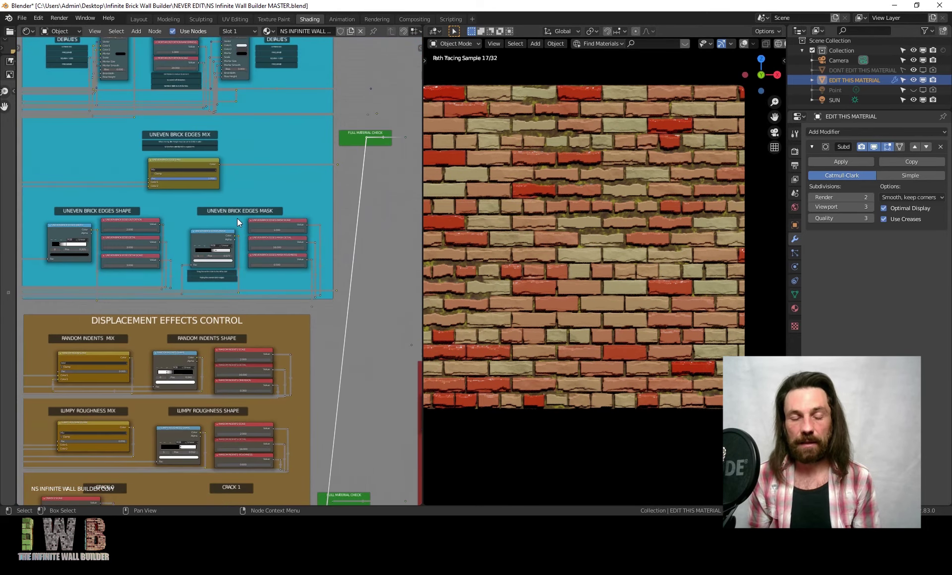
scroll(653, 257, "down", 2)
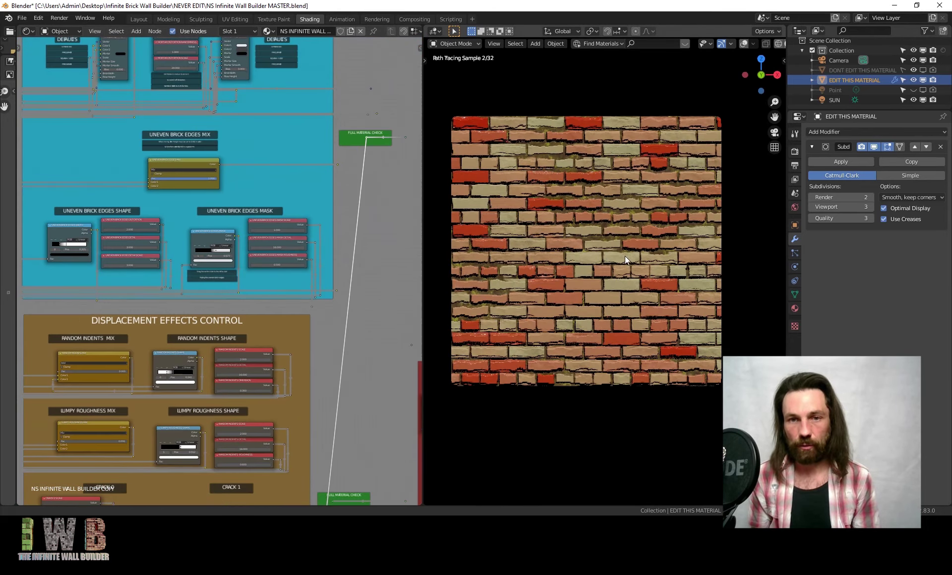
scroll(217, 245, "down", 2)
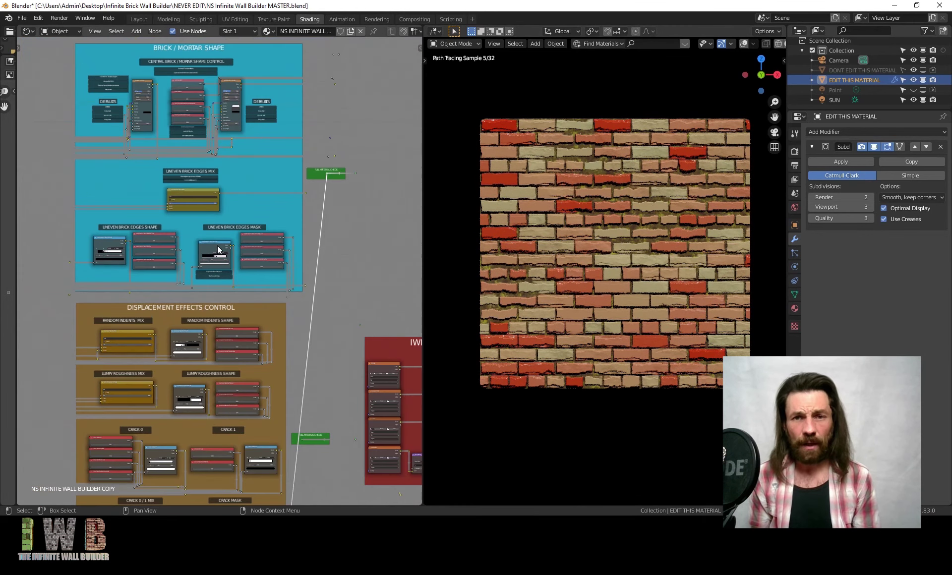
middle_click_drag(217, 245, 240, 385)
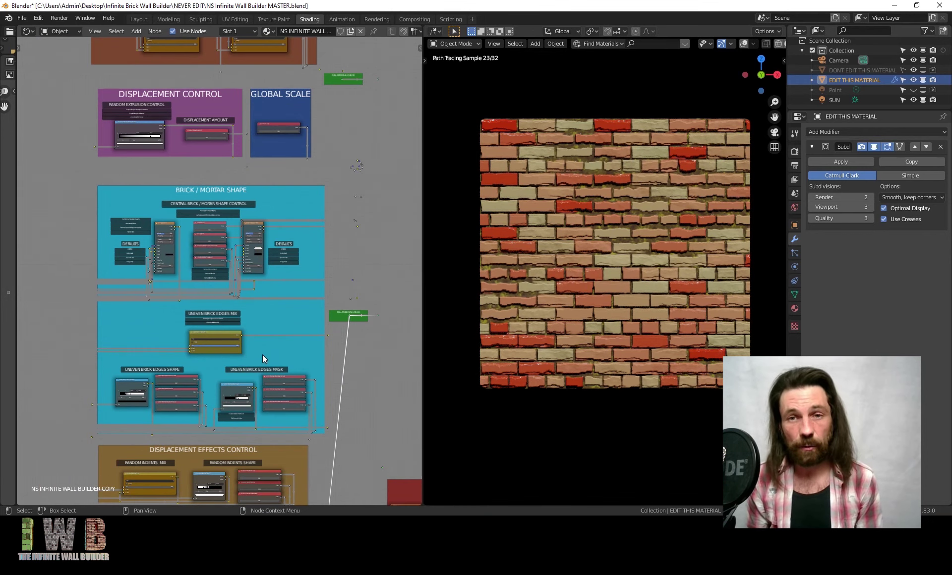
- Go to the Displacement Effects Control group with its random indents, lumpy roughness and crack sections
scroll(343, 368, "down", 1)
middle_click_drag(343, 368, 334, 229)
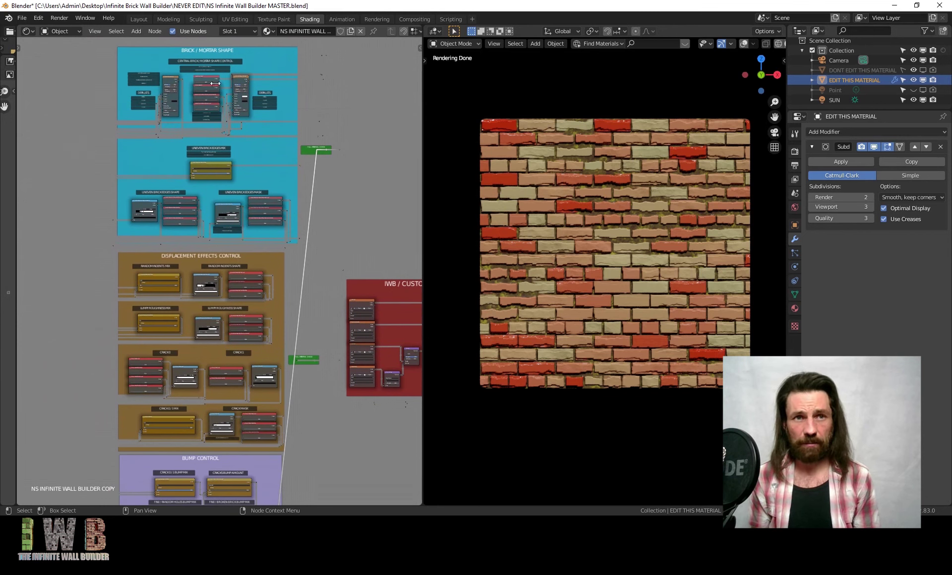
middle_click_drag(227, 330, 262, 237)
scroll(247, 227, "up", 4)
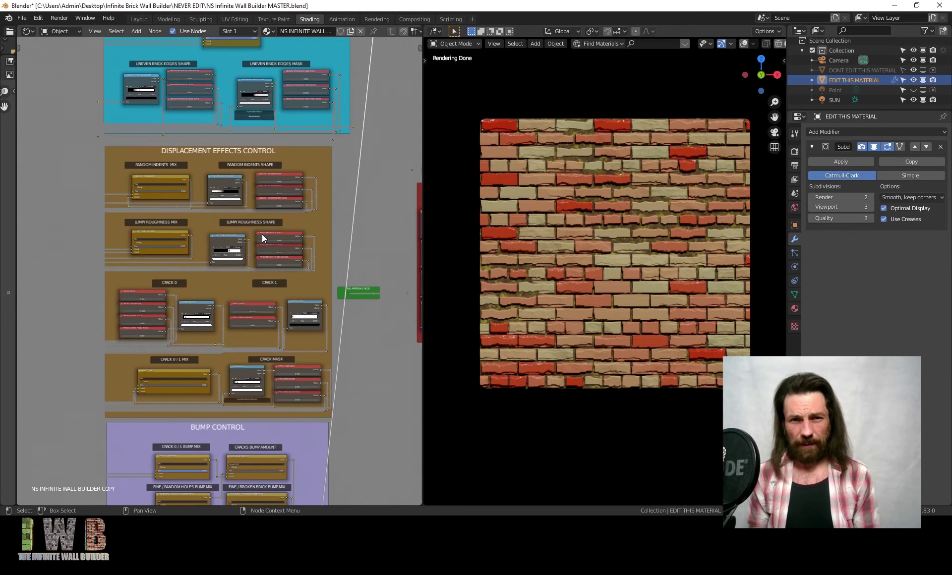